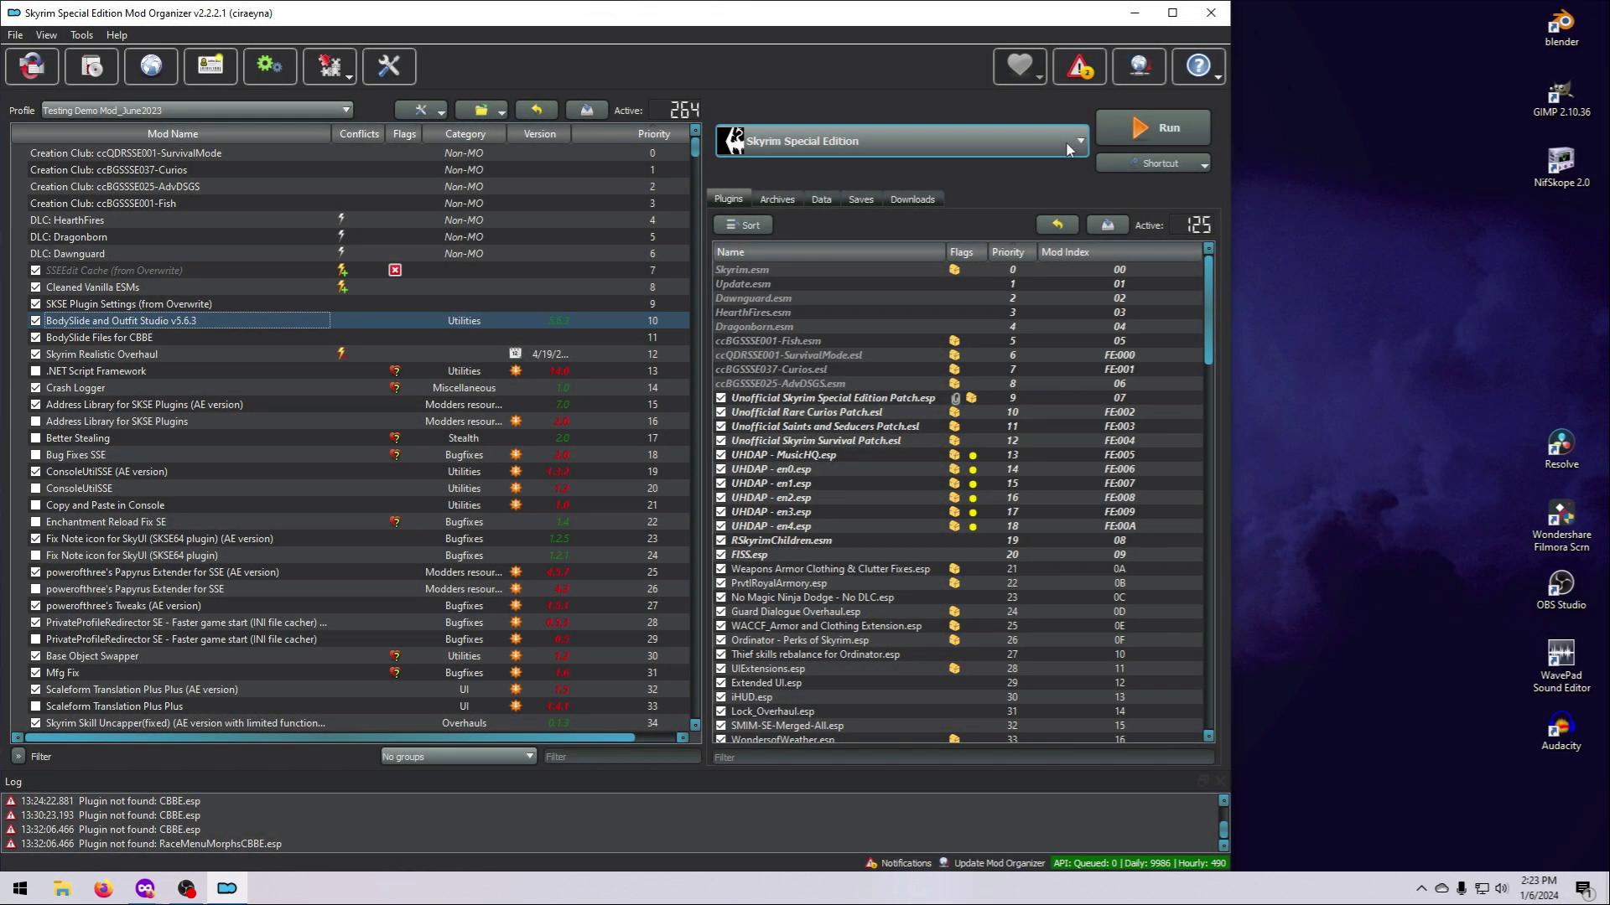
Select BodySlide x64 in the executable list and add a Desktop shortcut for it
click(1066, 149)
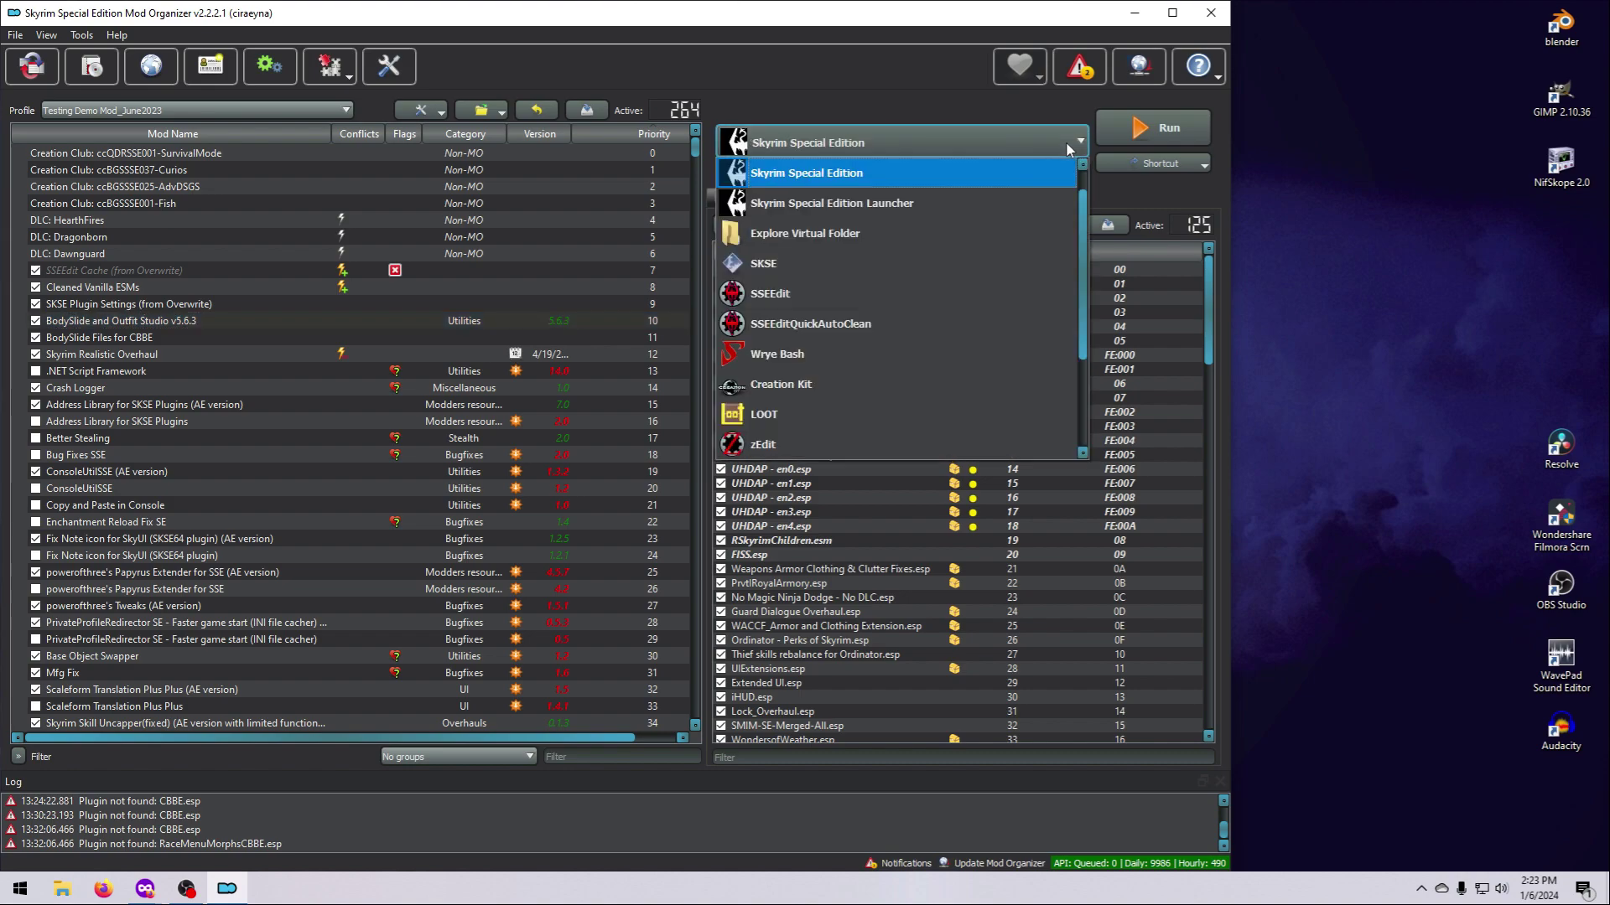
scroll(1012, 302, down, 2)
scroll(995, 368, down, 3)
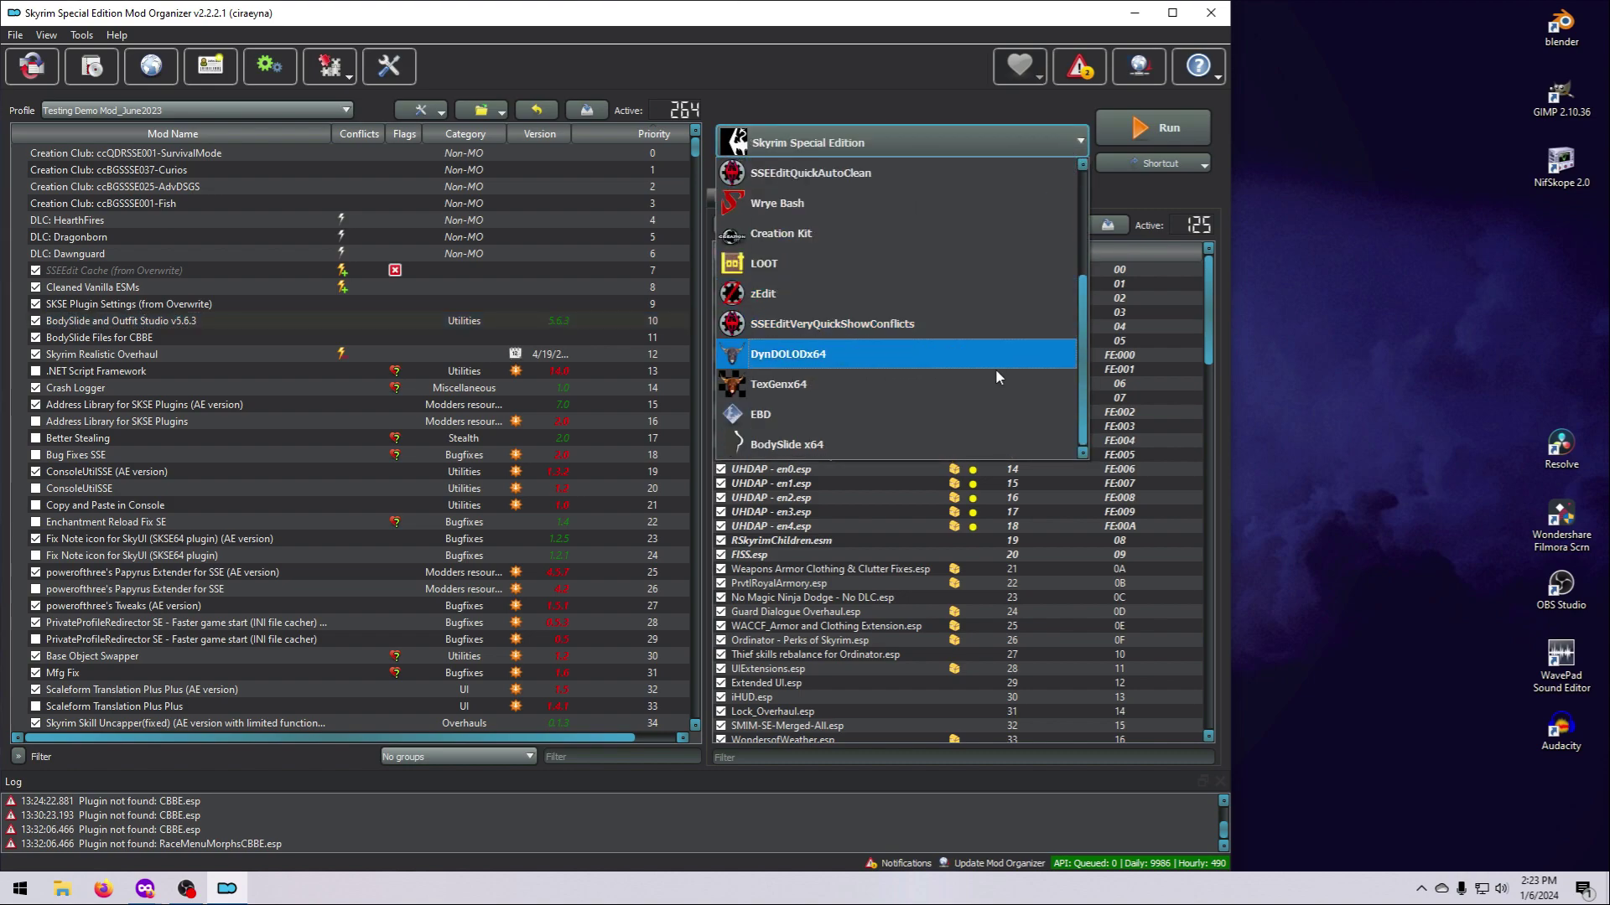
click(872, 433)
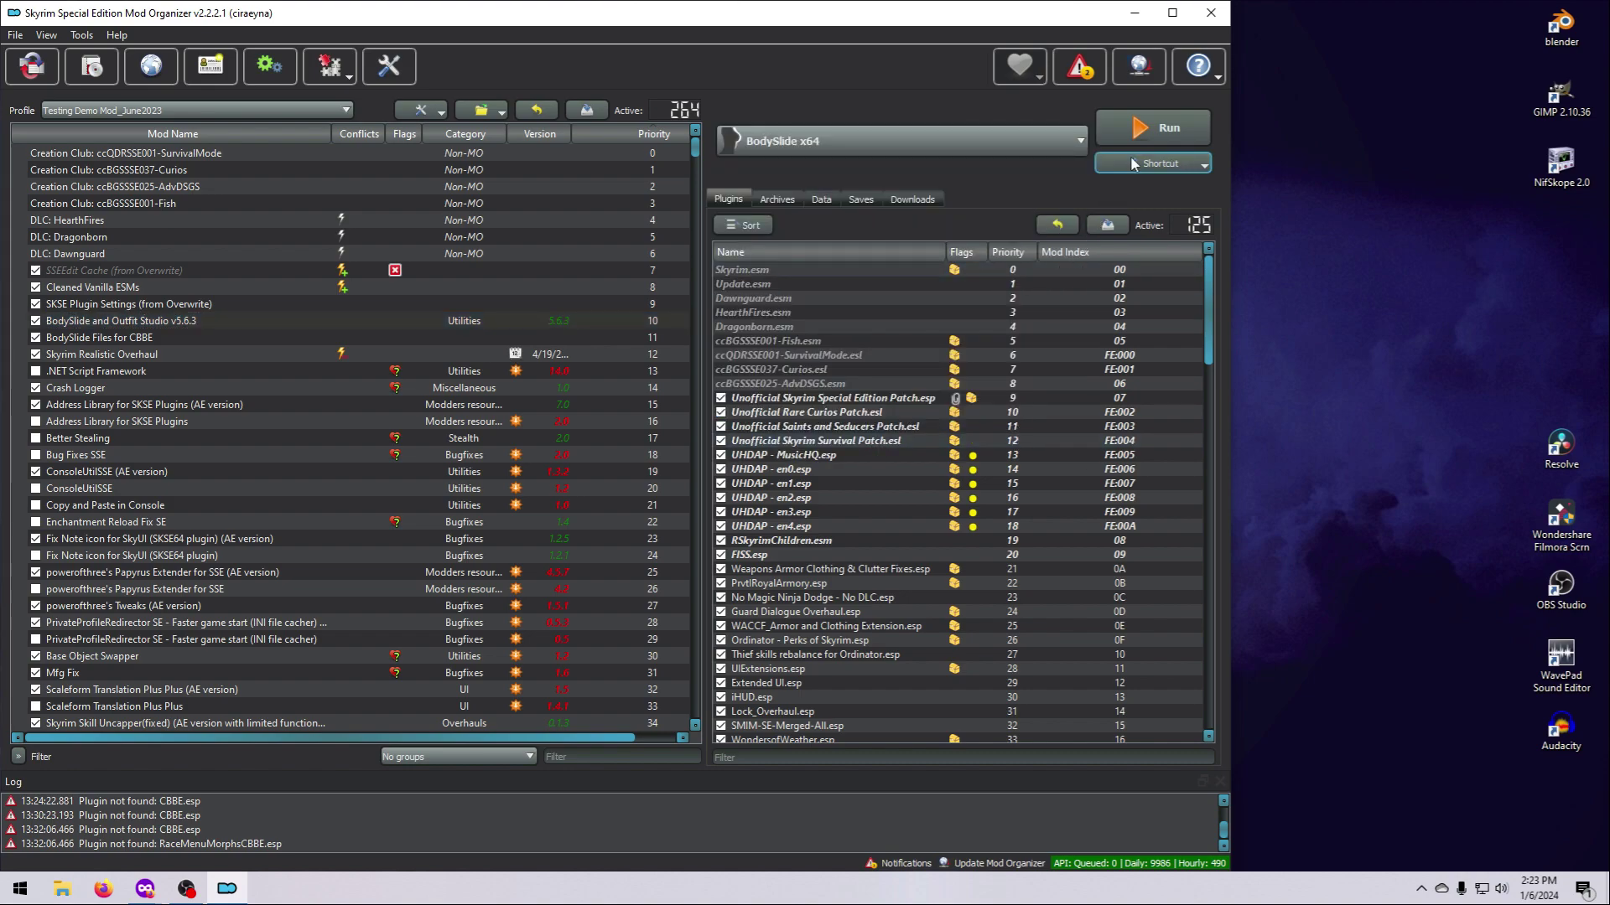
click(1169, 164)
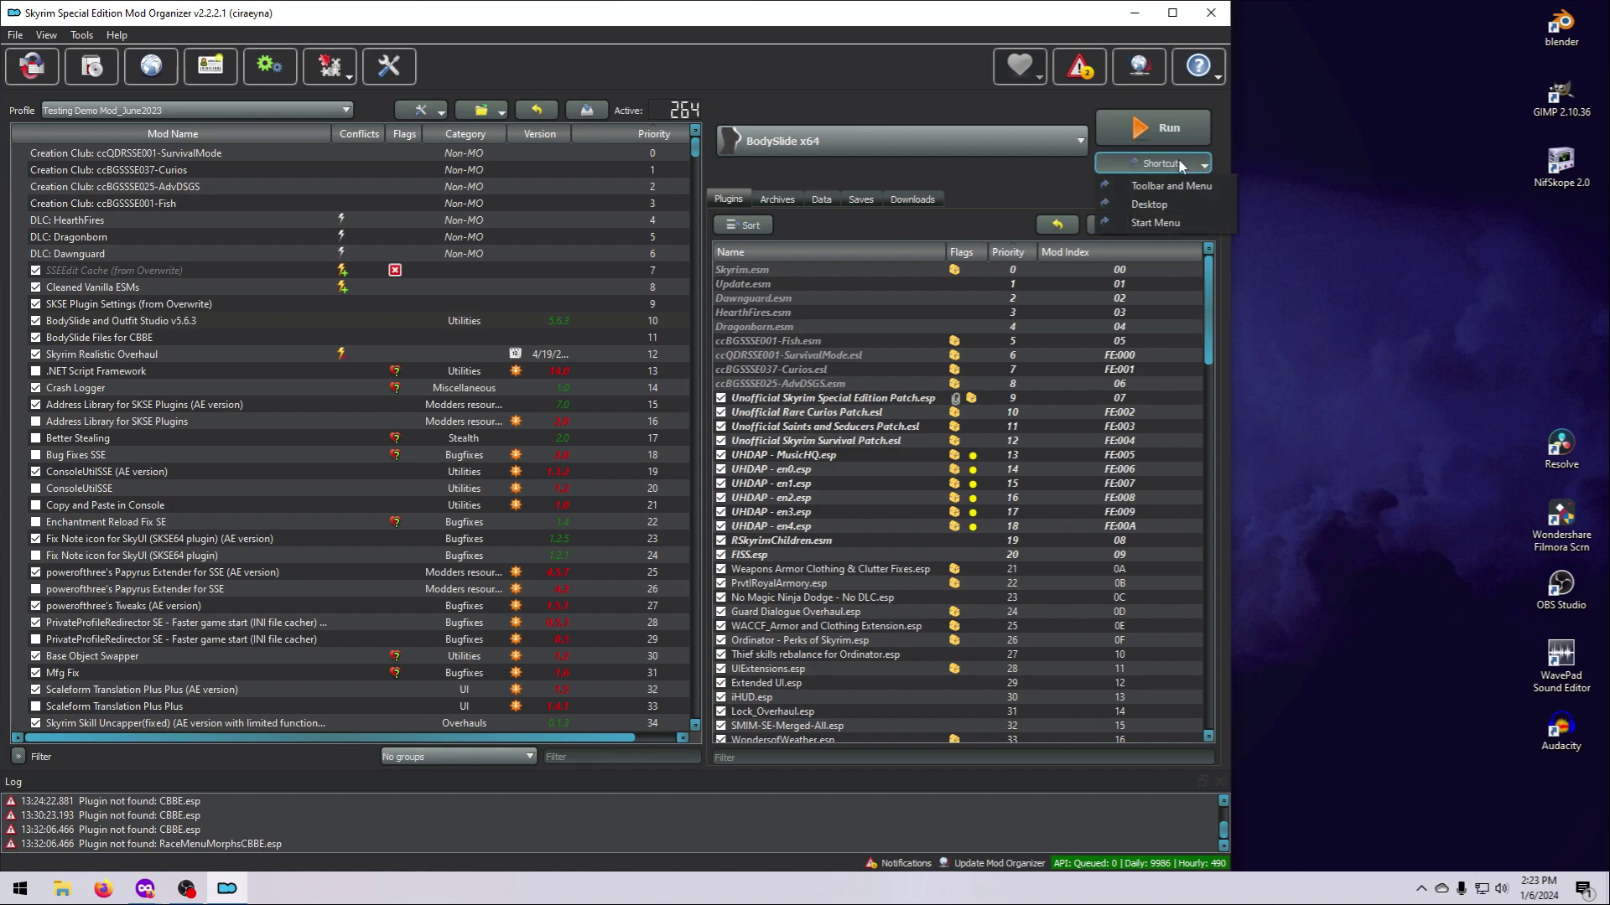
click(1155, 201)
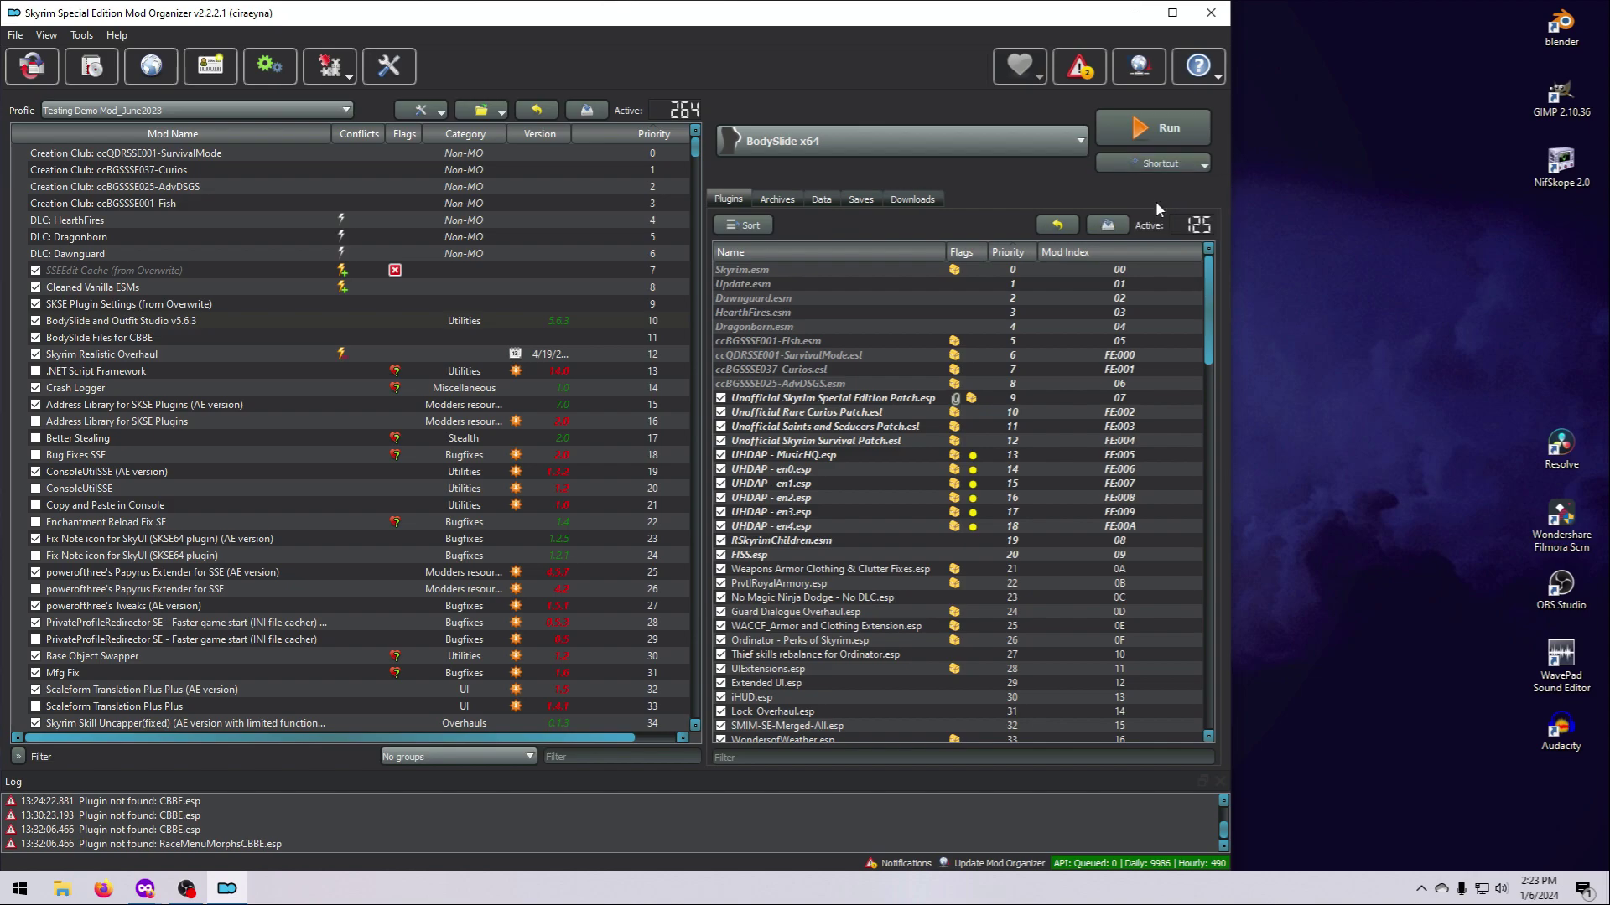
Place the BodySlide x64 shortcut in the desktop's right icon column and bring up its Properties
click(1134, 13)
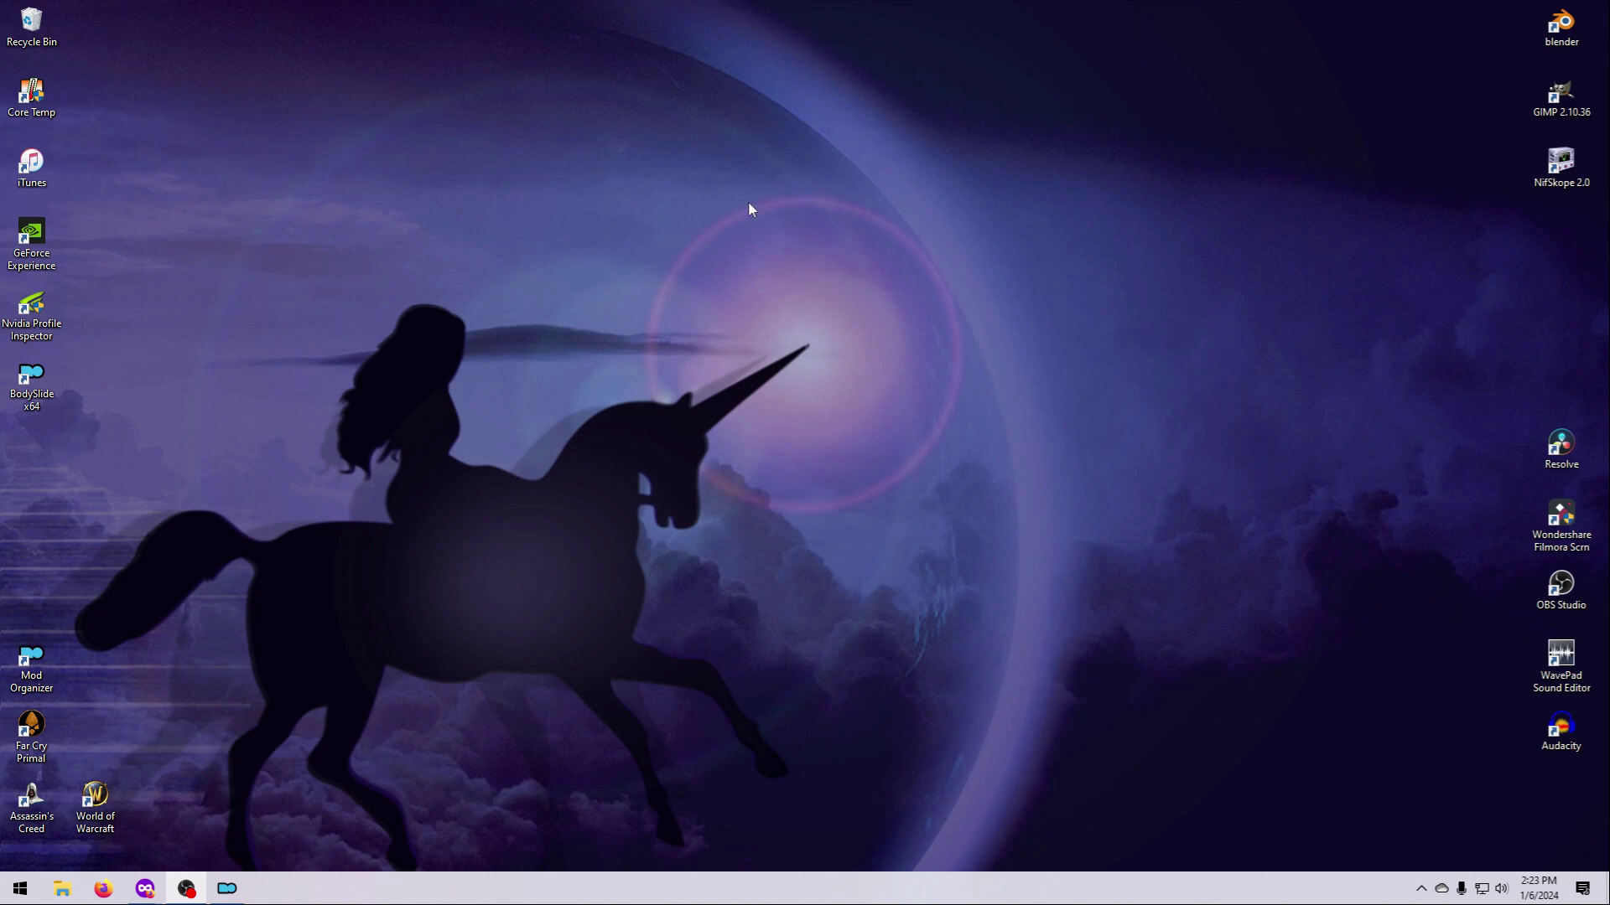
drag(32, 383, 1387, 252)
drag(1550, 235, 1559, 237)
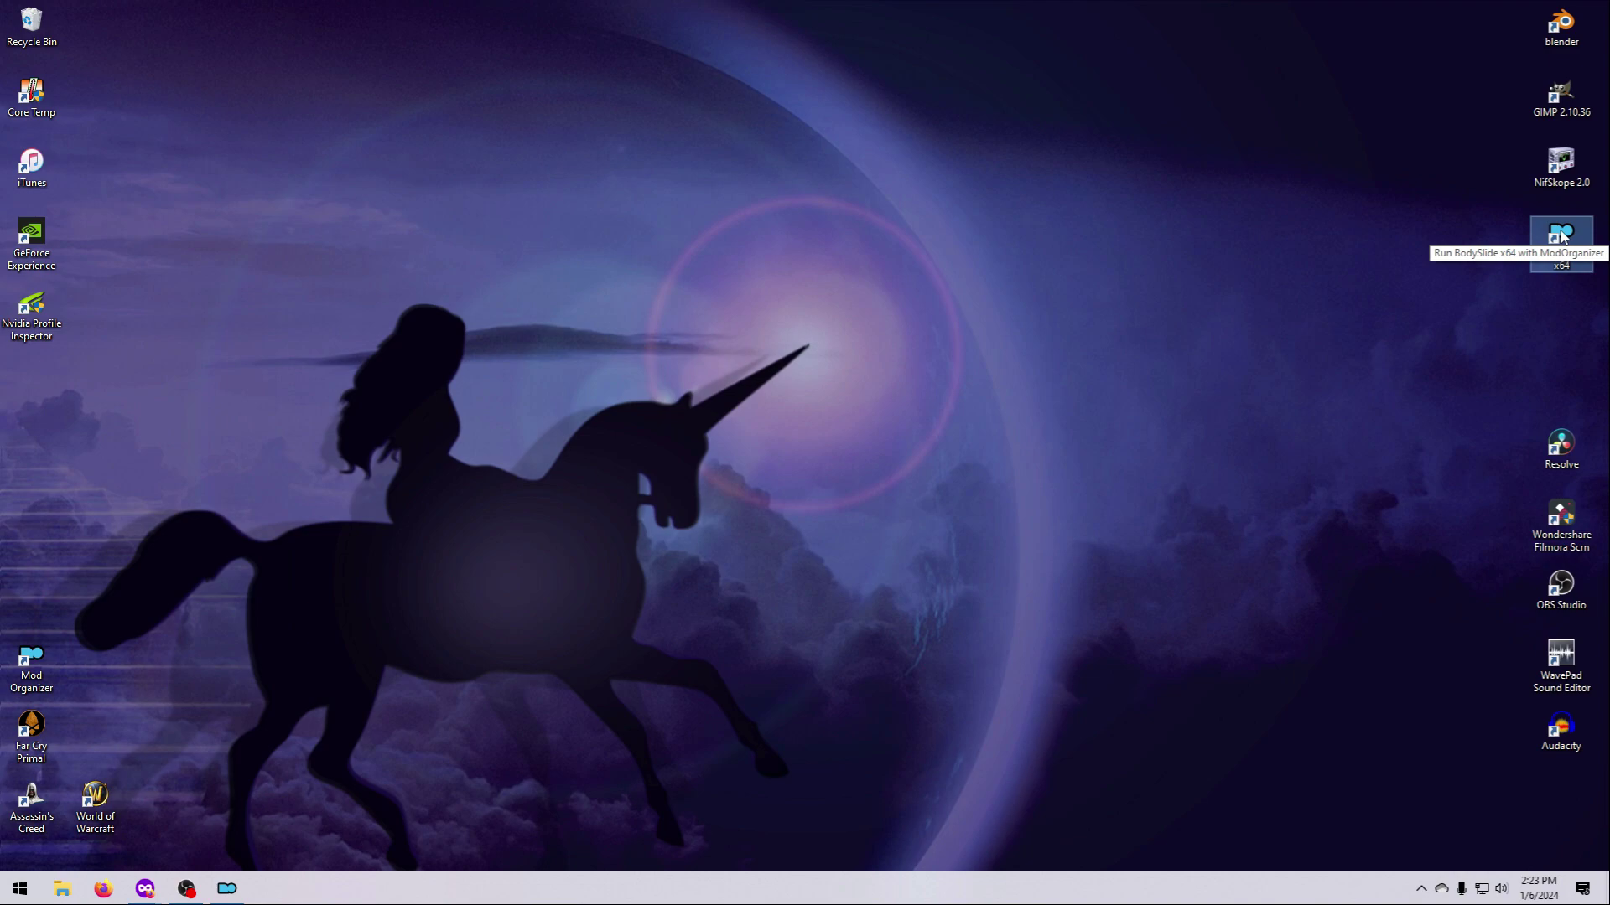
right_click(1563, 235)
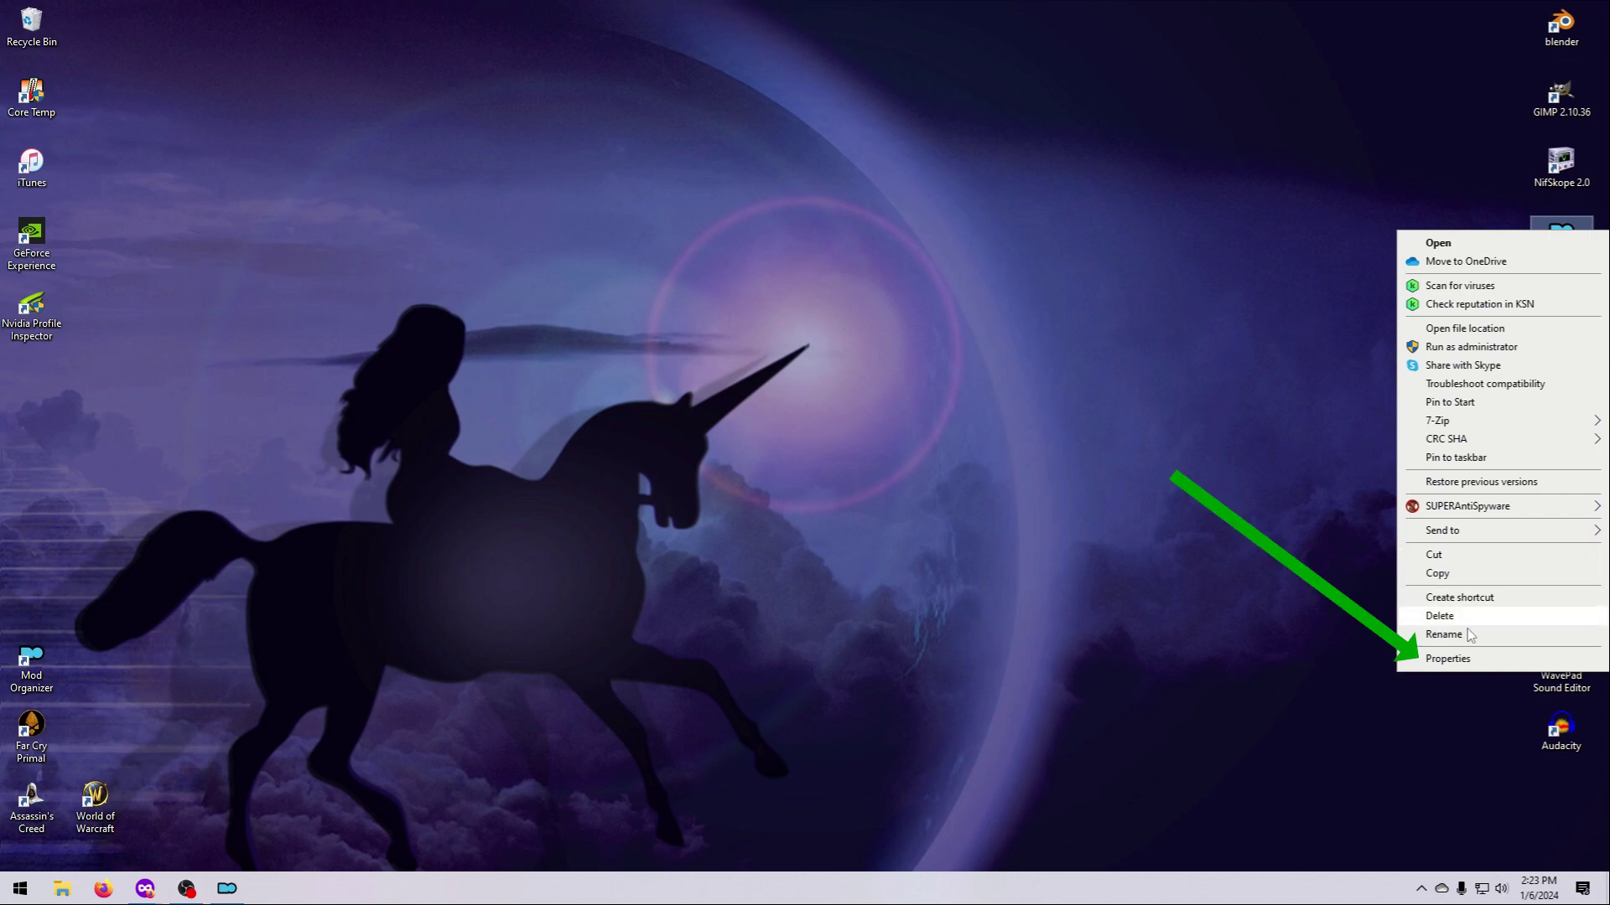
click(1447, 659)
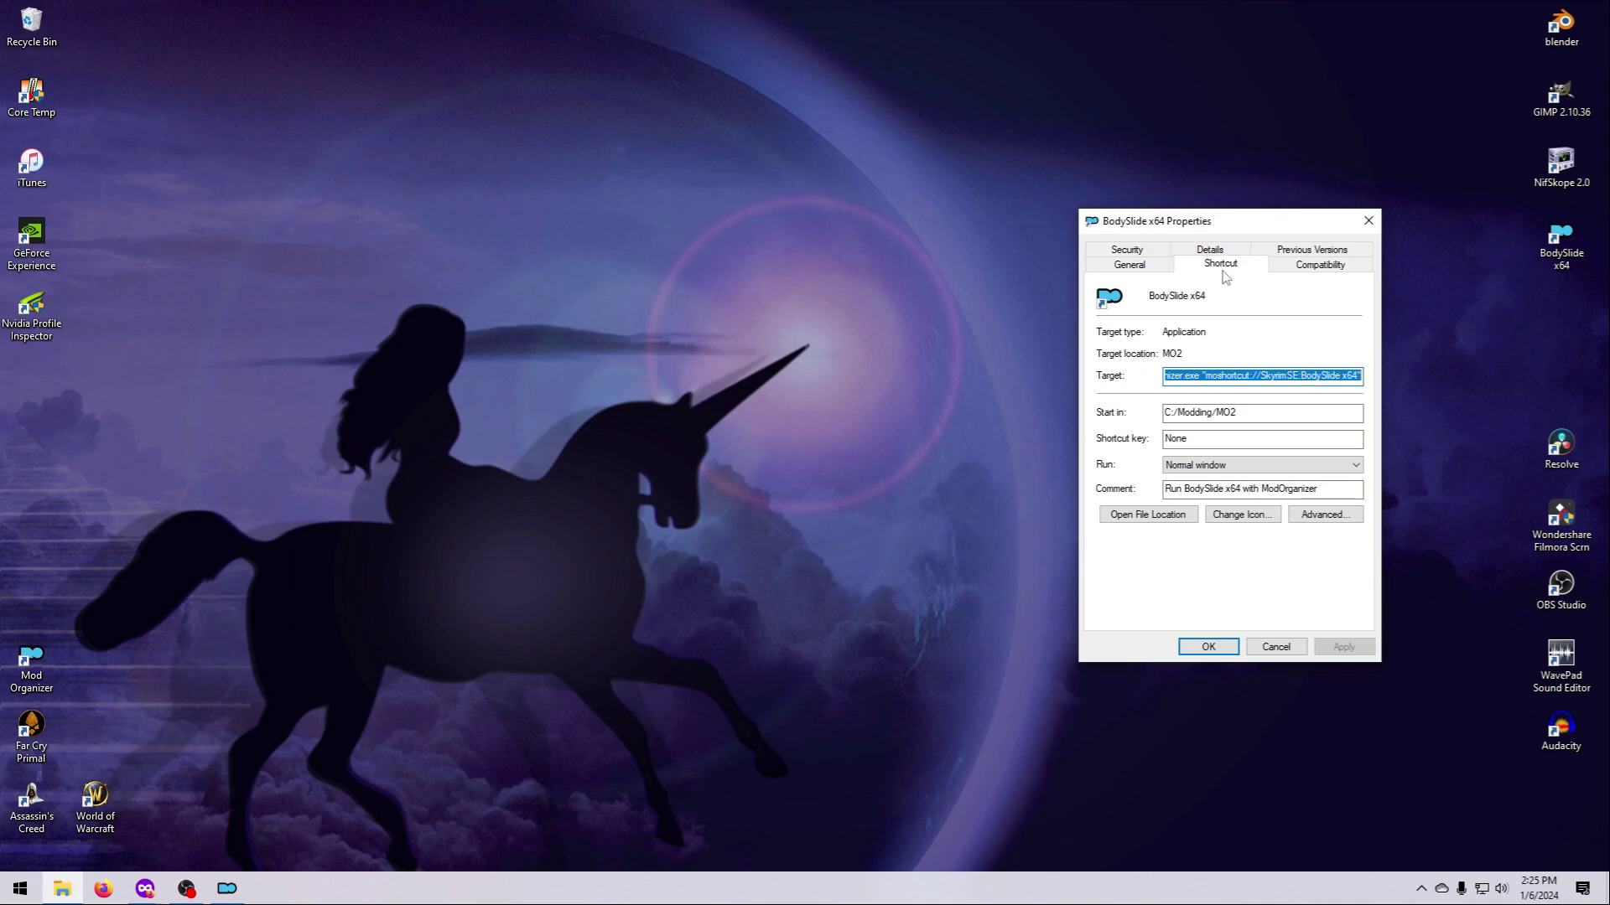
Browse for an icon file into mods > BodySlide and Outfit Studio v5.6.3 > CalienteTools > BodySlide
click(1242, 514)
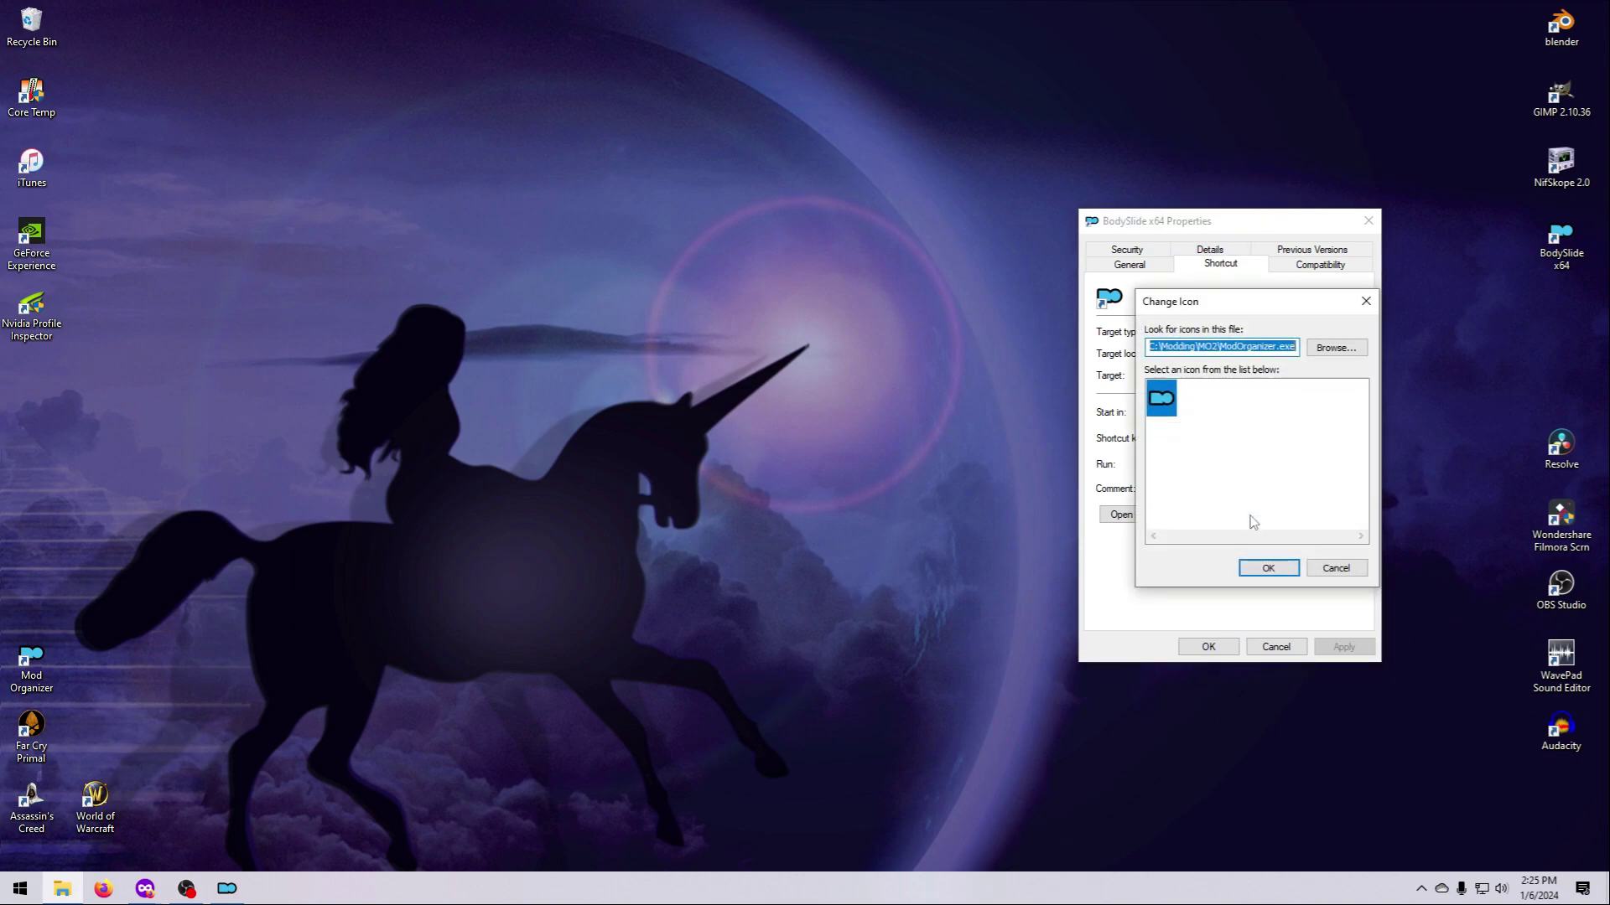
click(1335, 347)
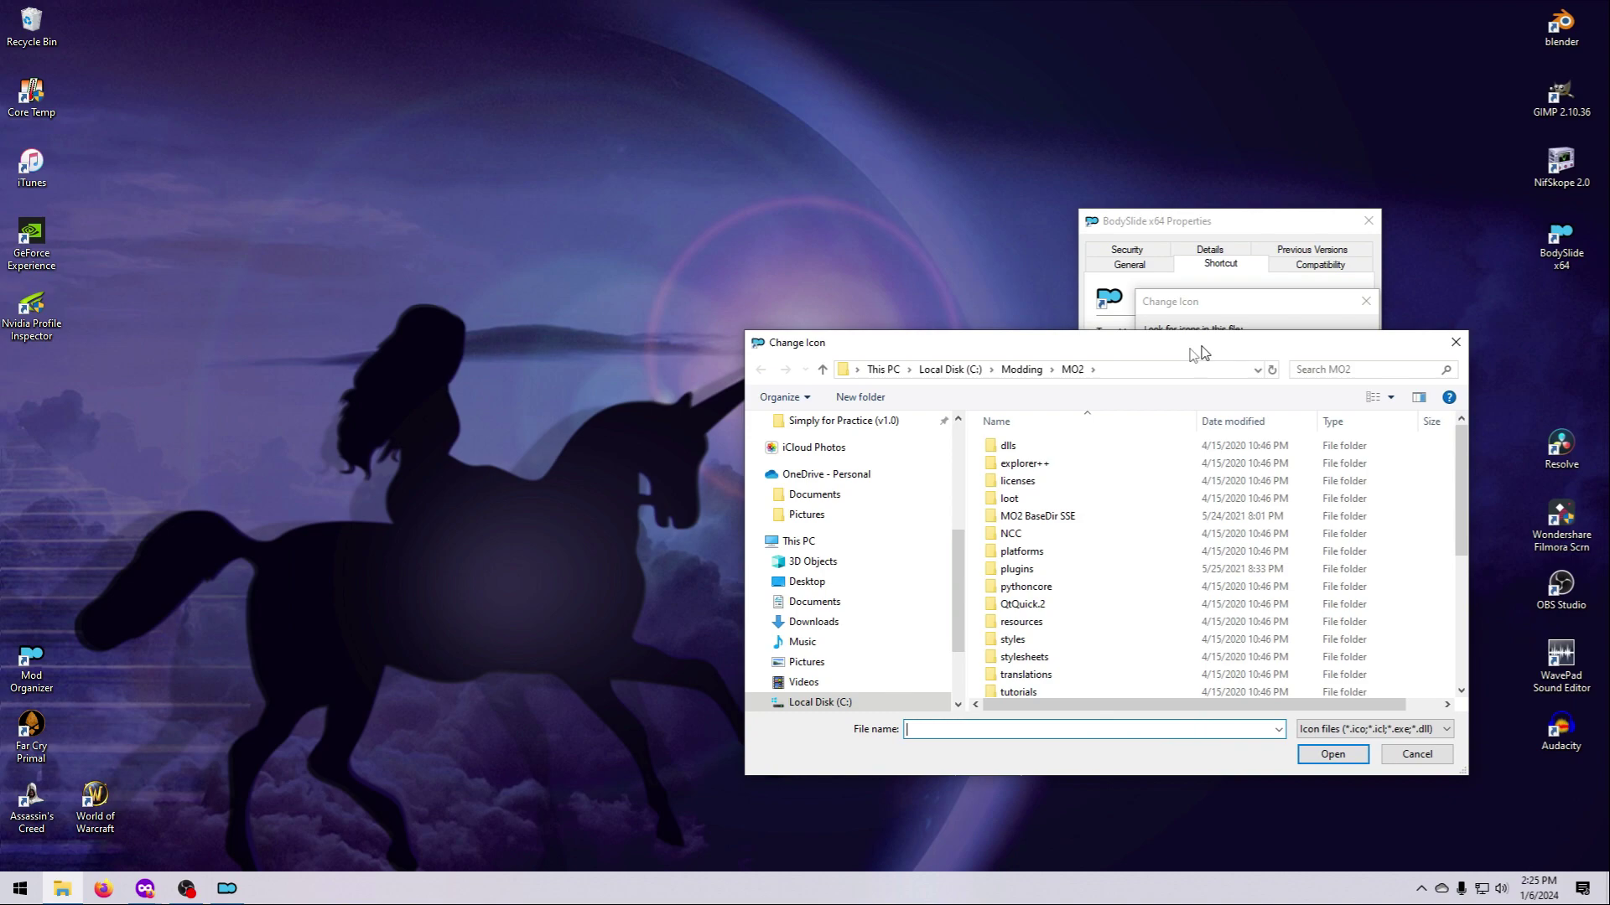
drag(1198, 354, 1042, 392)
scroll(659, 566, up, 3)
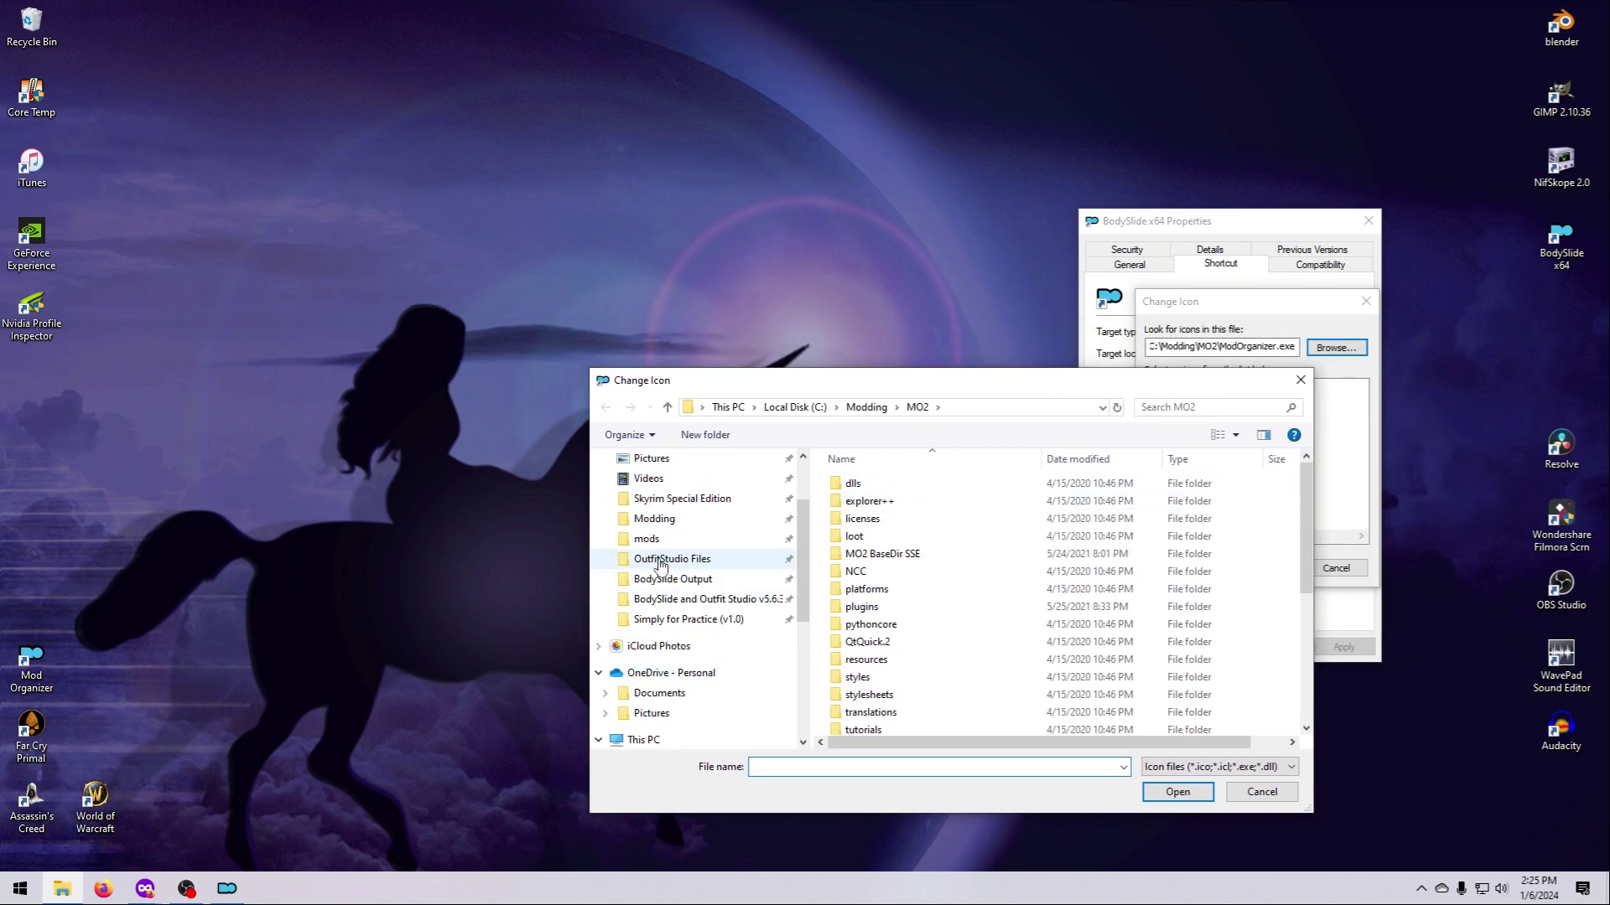
click(646, 538)
scroll(914, 604, down, 5)
scroll(914, 603, down, 5)
scroll(913, 603, down, 5)
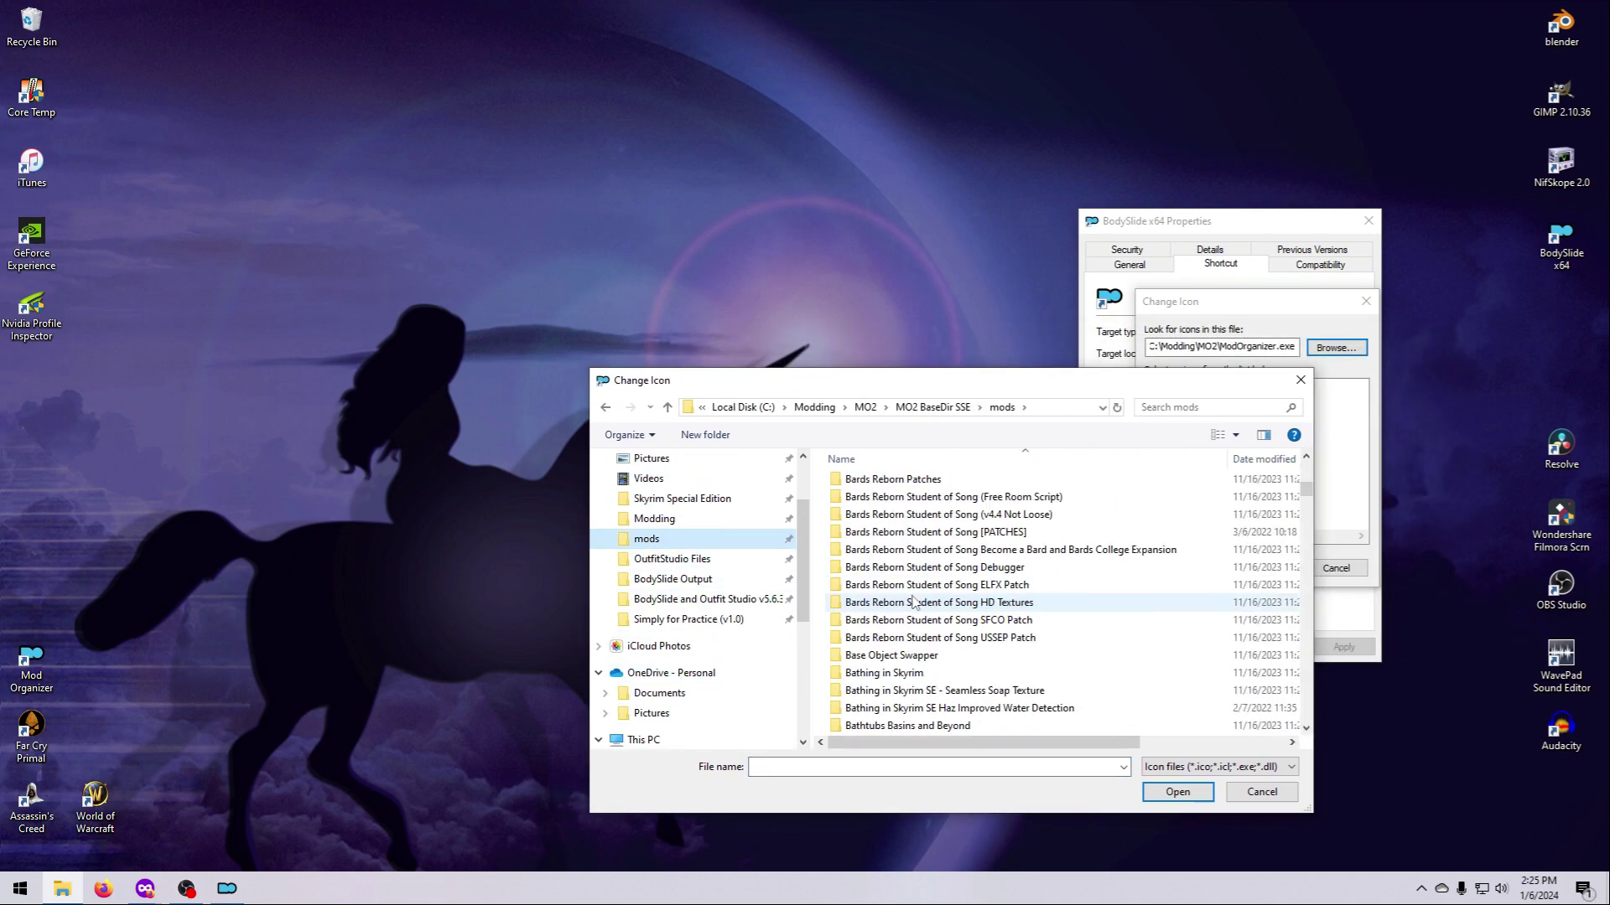
scroll(915, 604, down, 5)
scroll(915, 604, down, 5)
scroll(915, 606, down, 3)
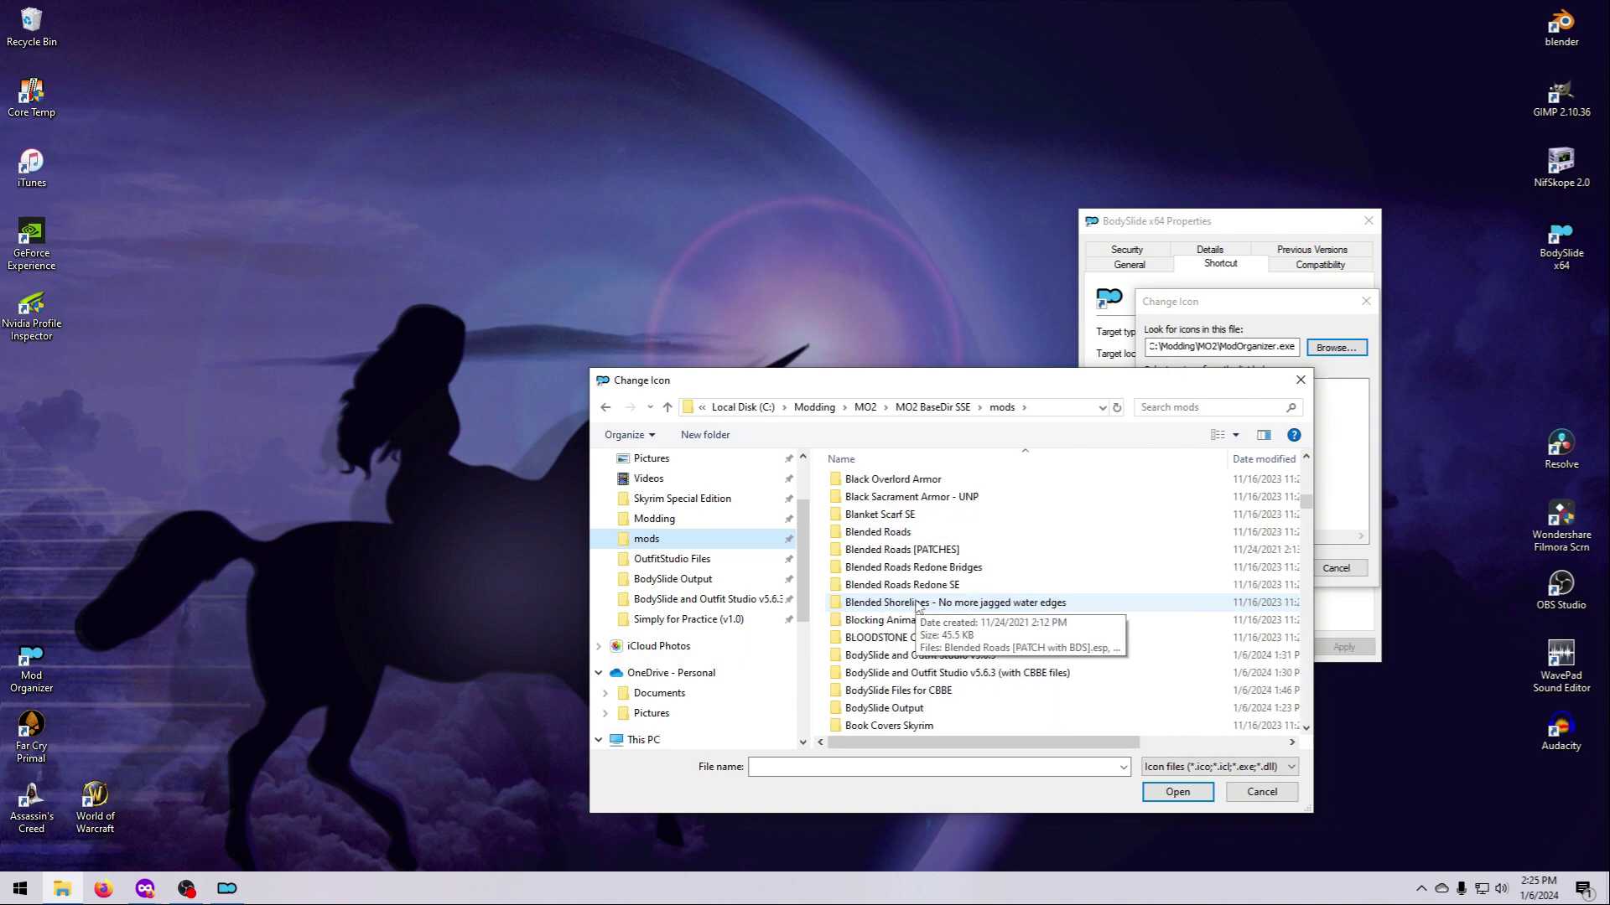
double_click(961, 657)
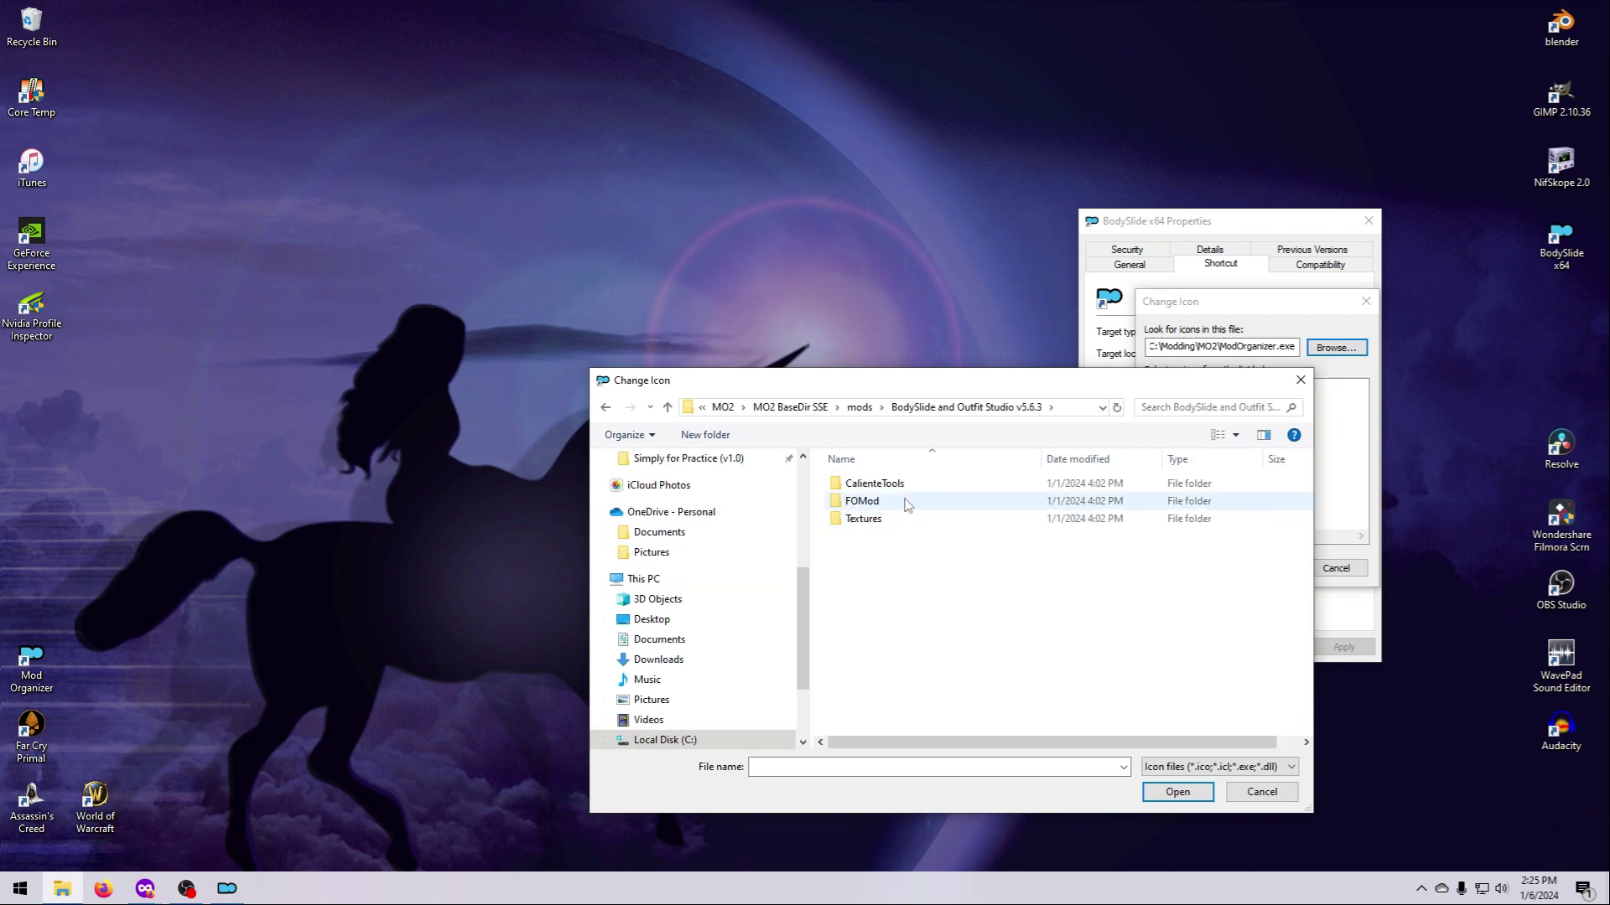
double_click(895, 486)
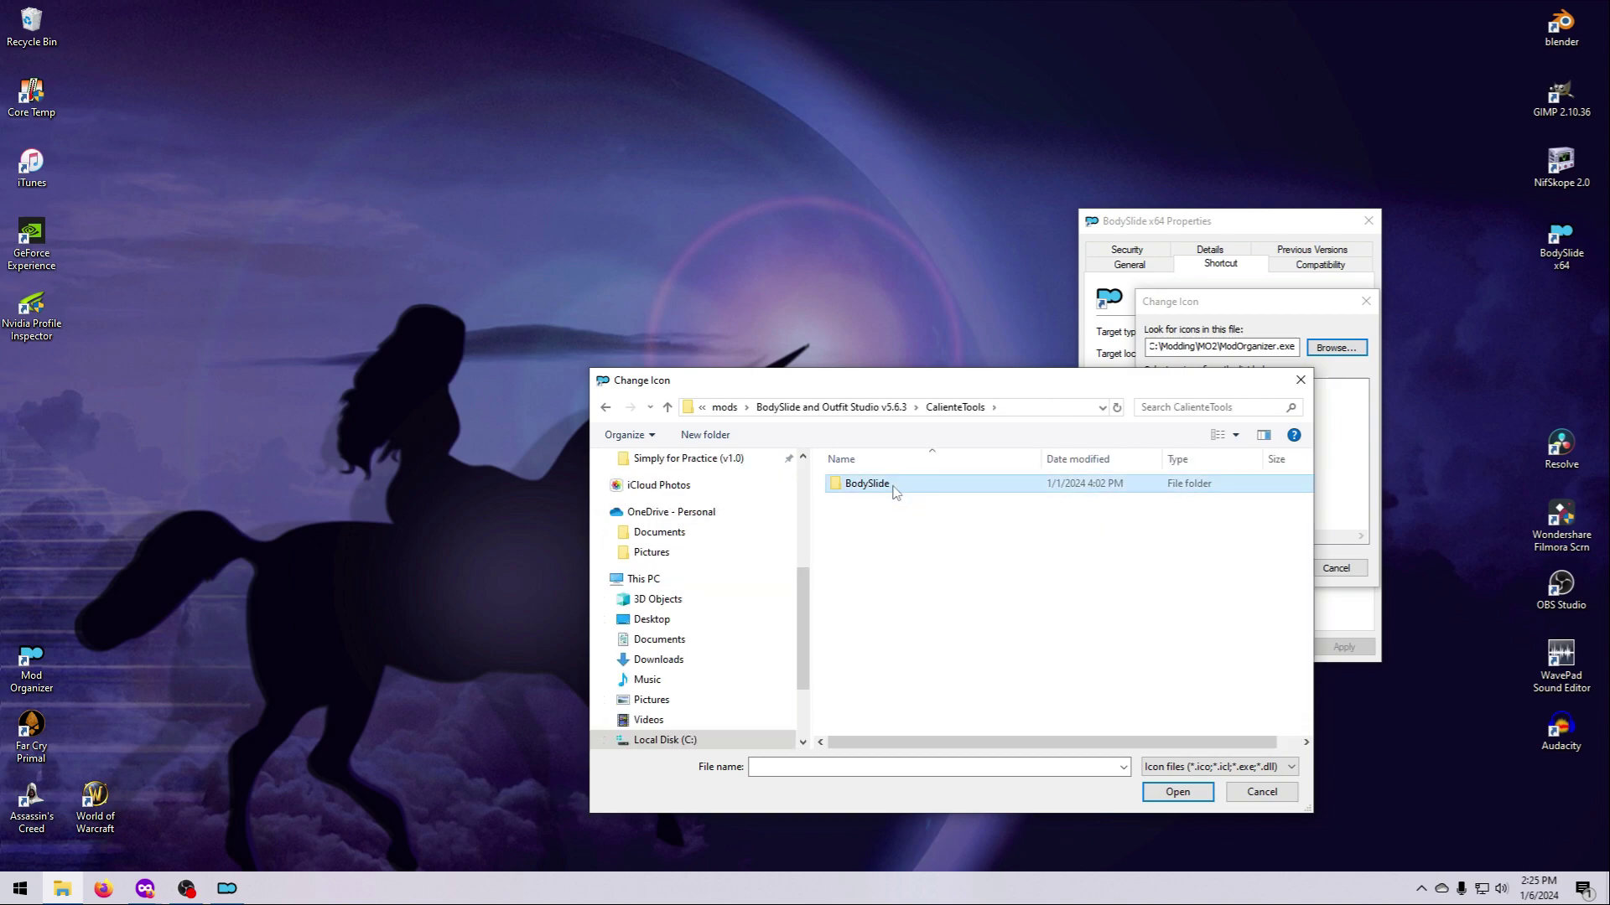
double_click(895, 485)
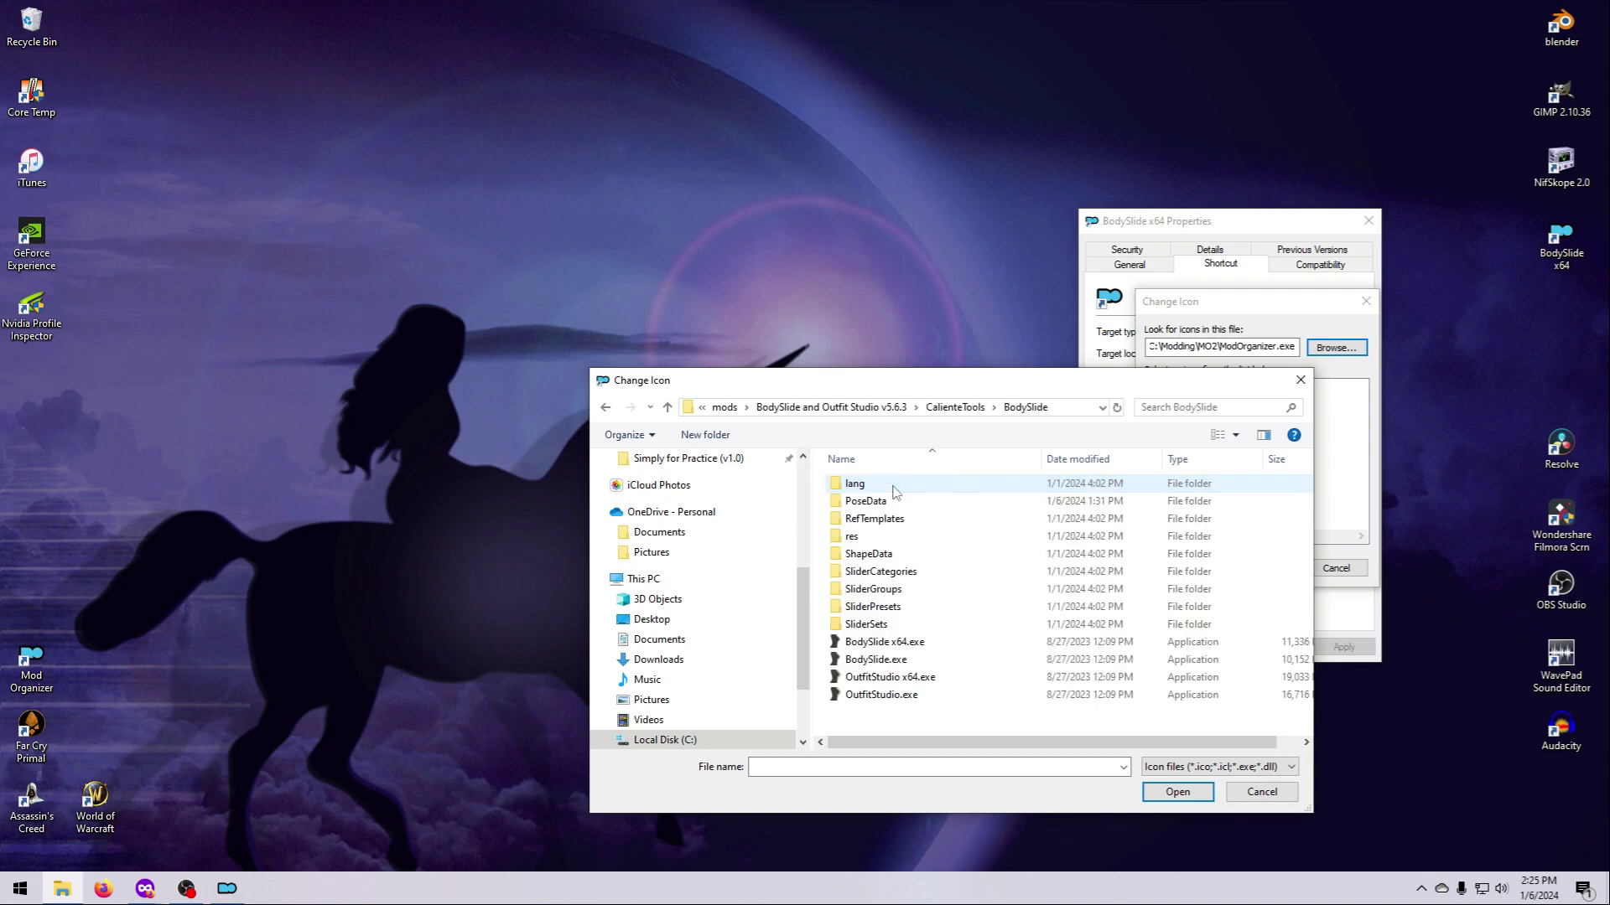
Choose BodySlide x64.exe as the shortcut's icon source
click(903, 644)
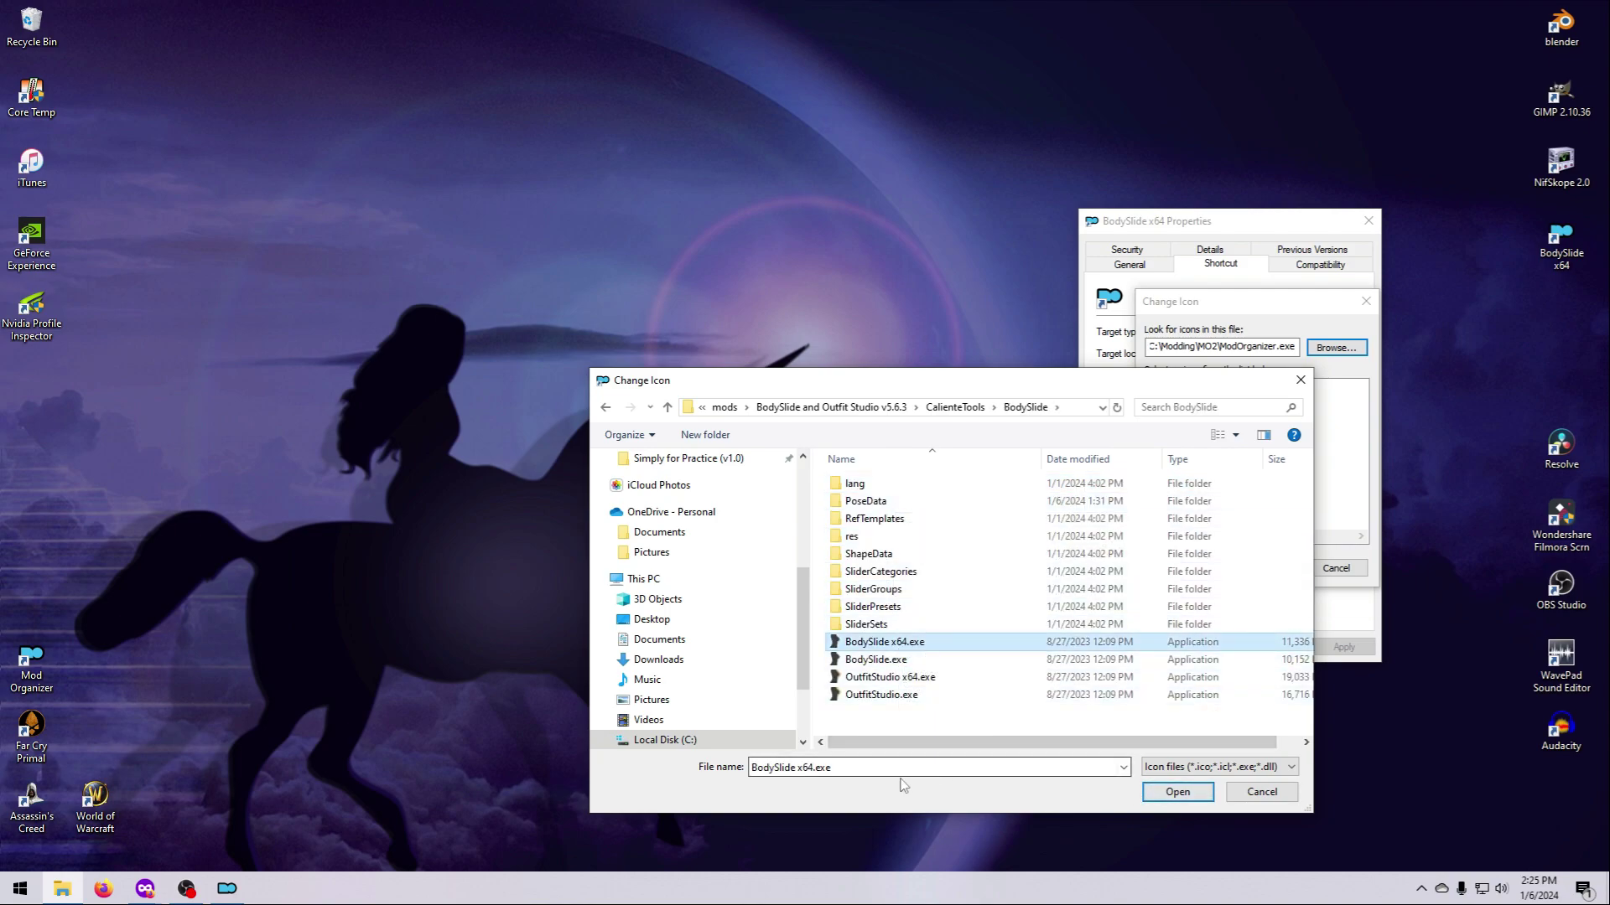
drag(900, 781, 739, 775)
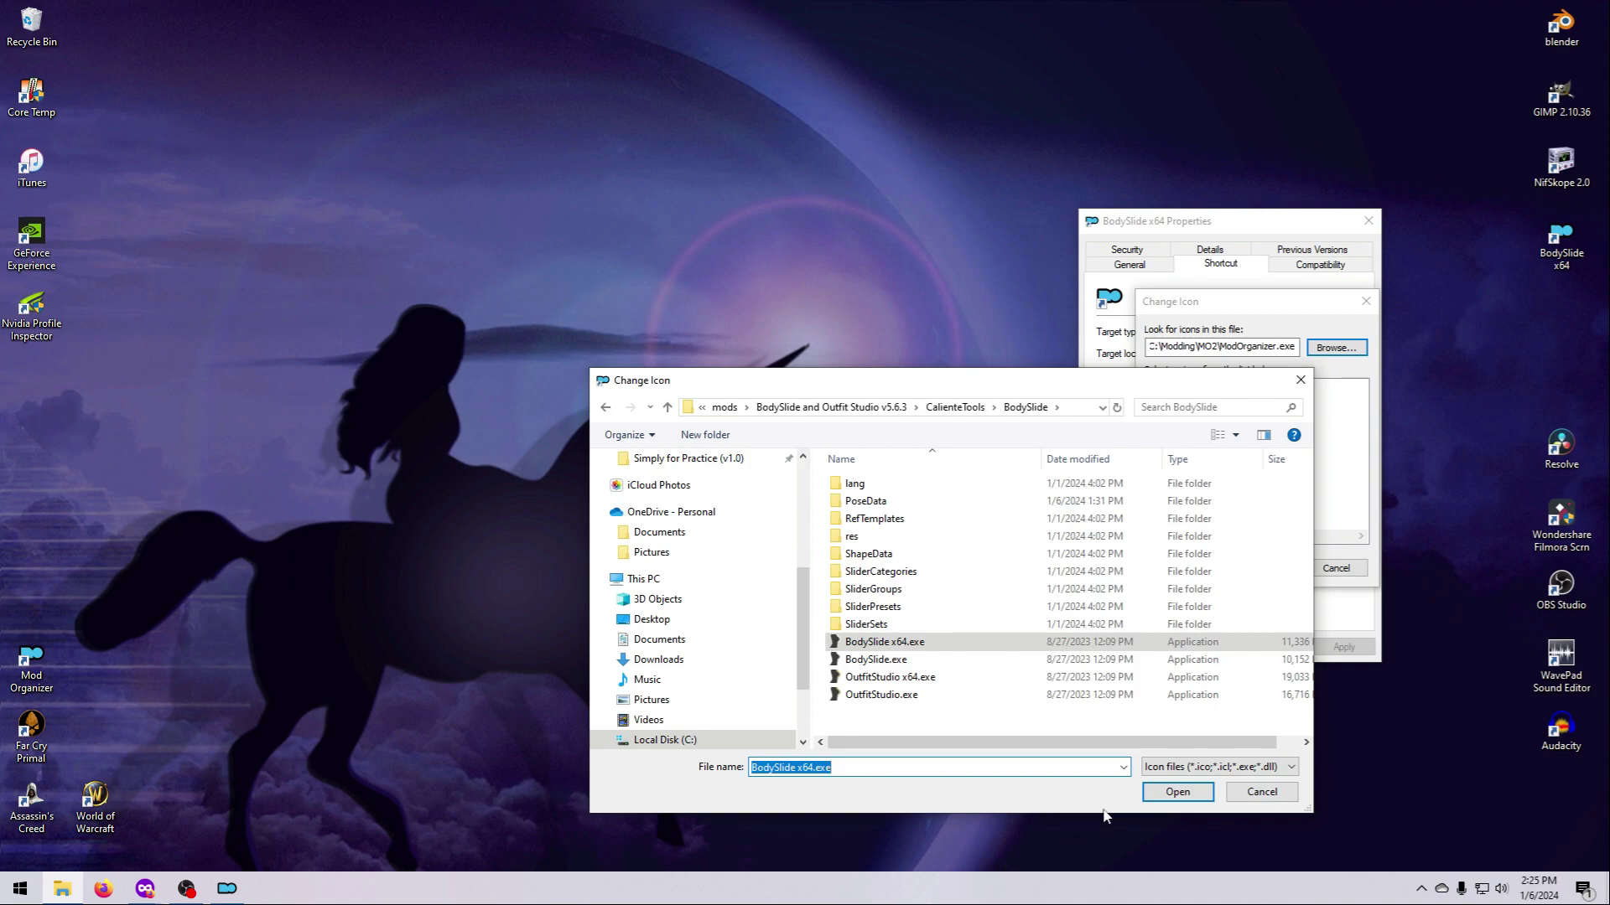
click(1162, 798)
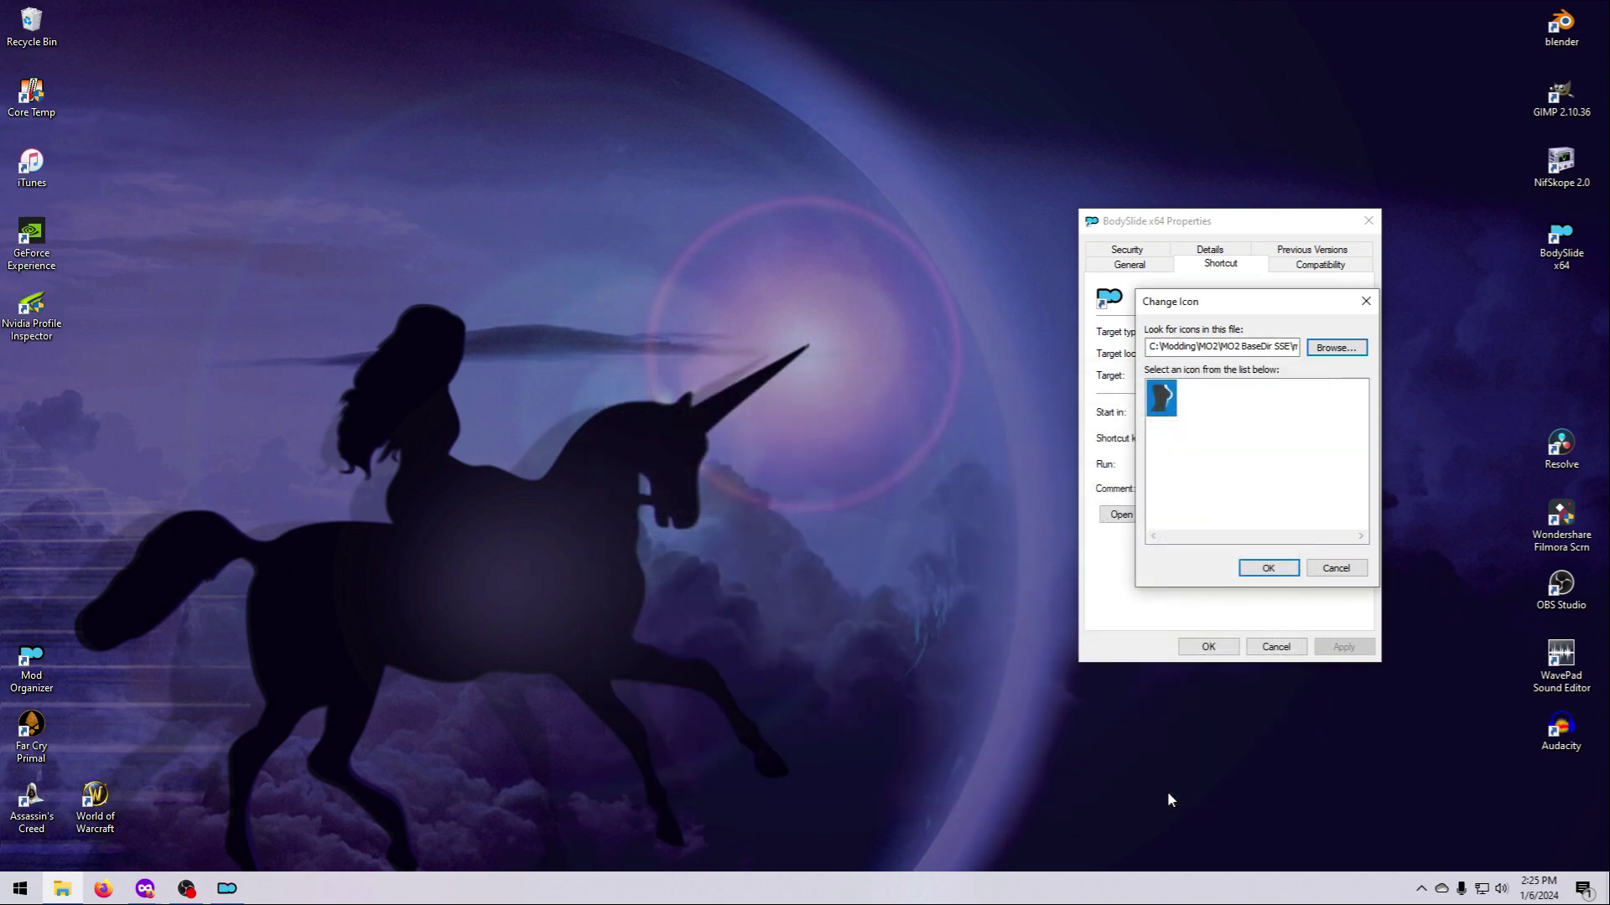
Accept the BodySlide icon, apply it to the shortcut and close its Properties
click(1268, 570)
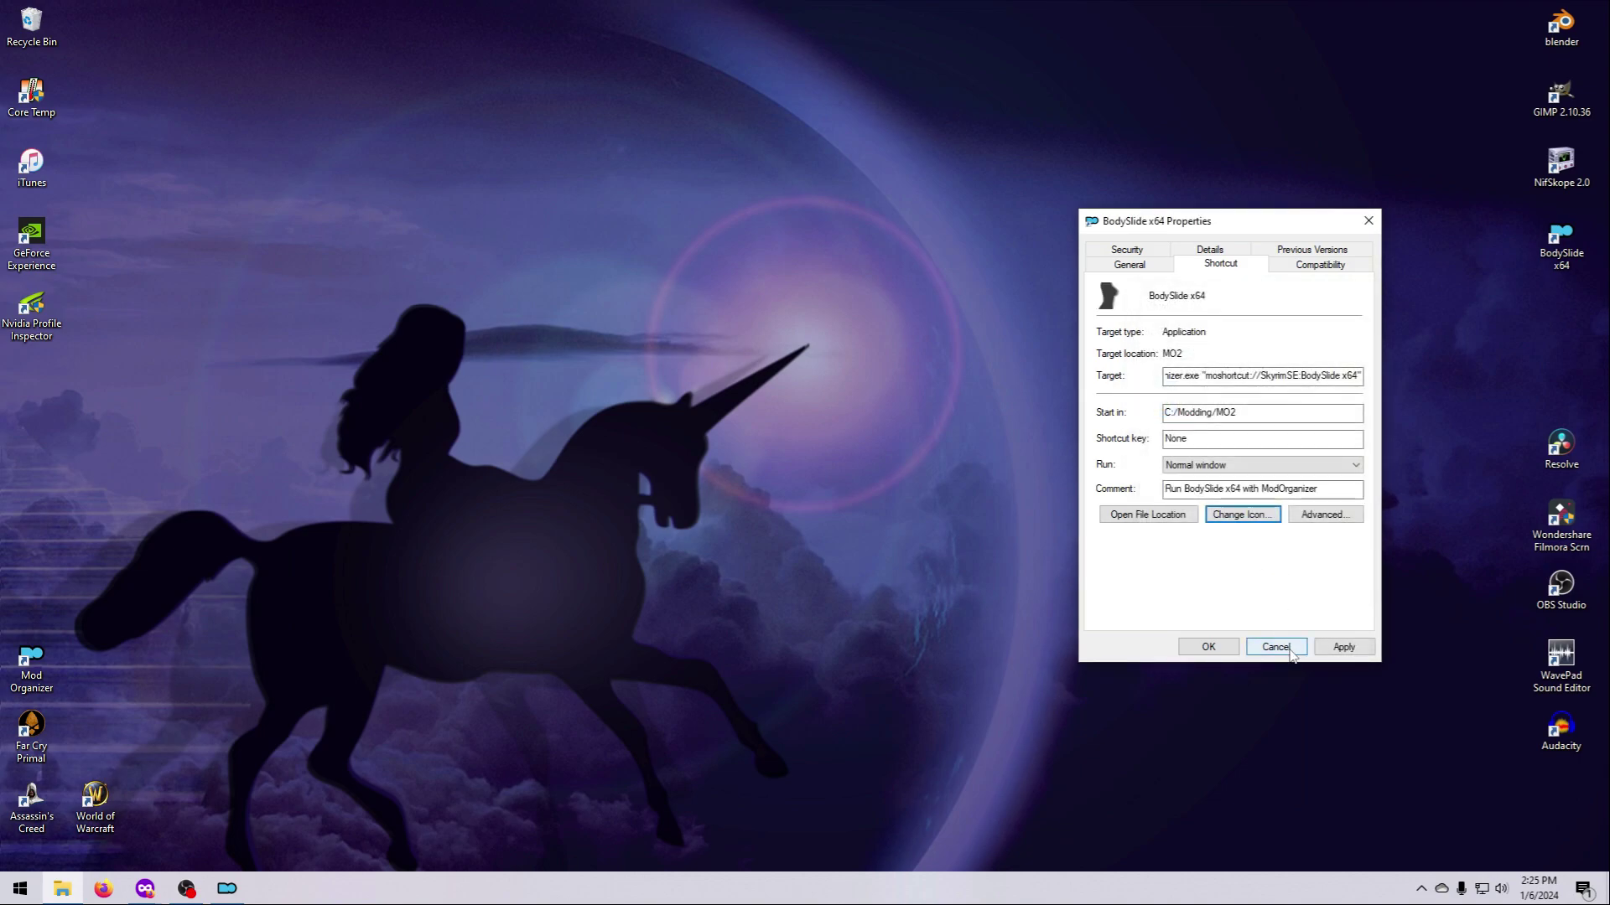
click(1344, 647)
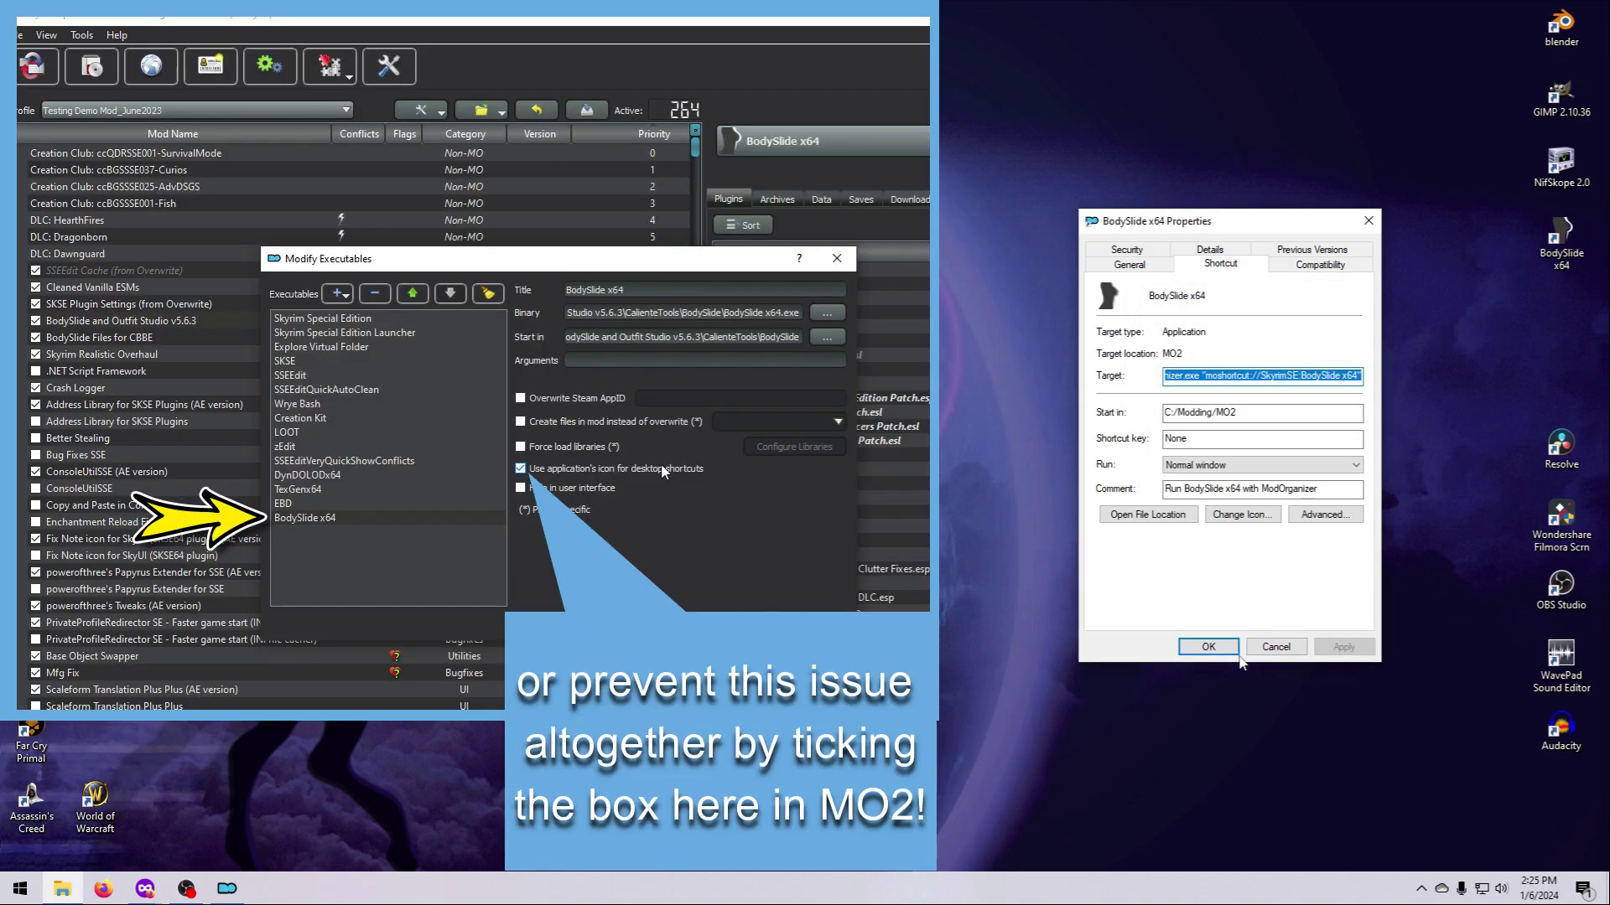
click(1207, 648)
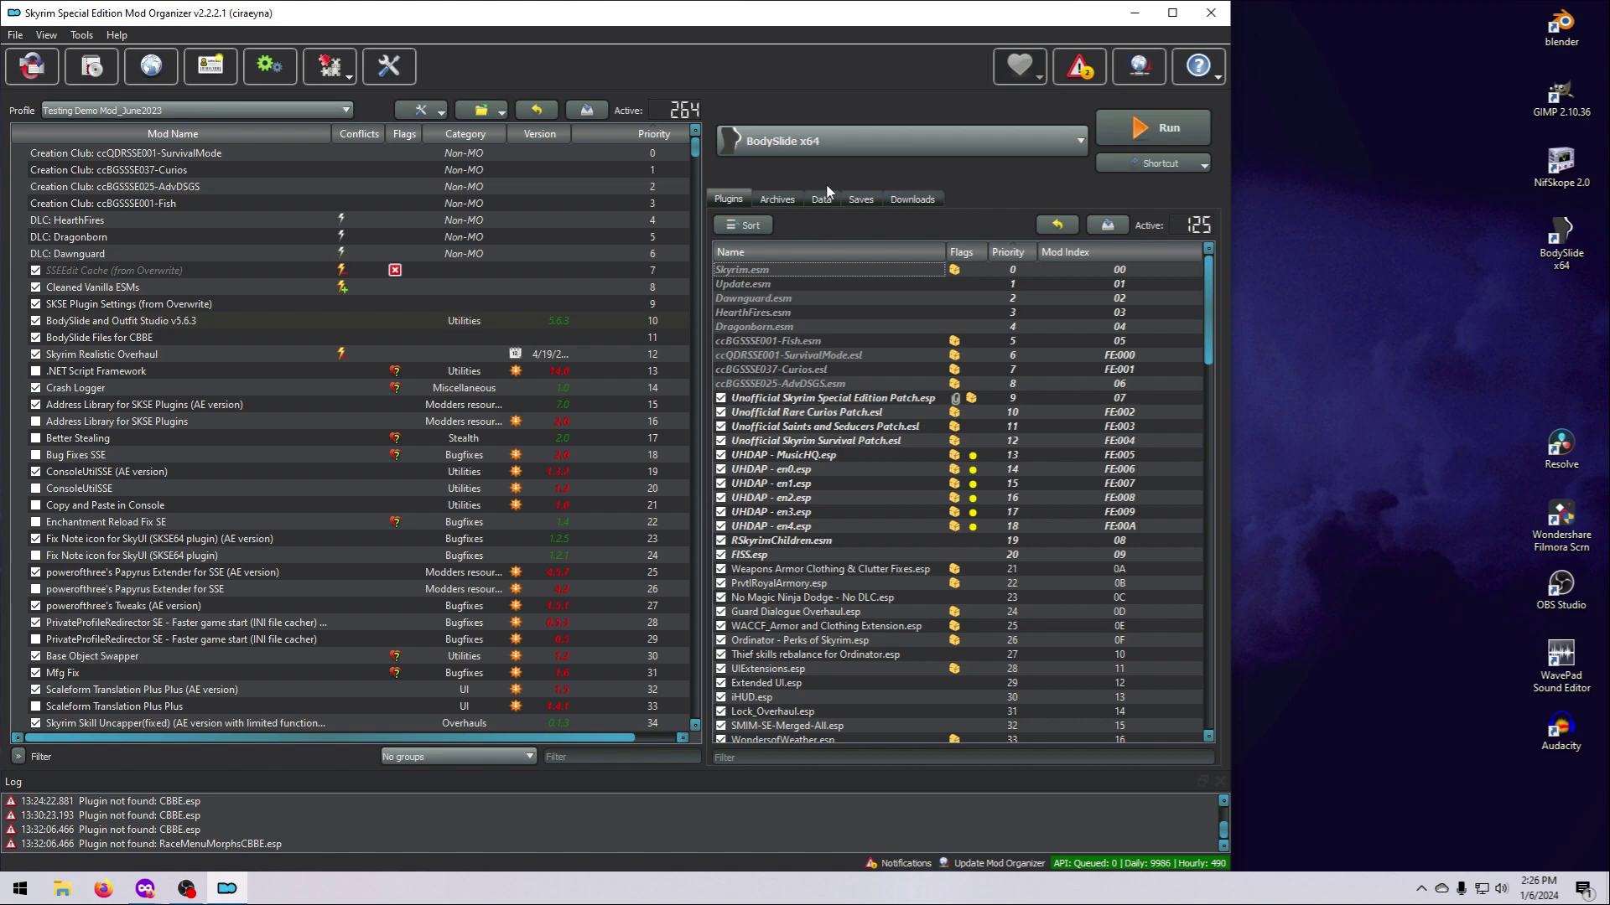
From the Data tree's CalienteTools folder, add OutfitStudio x64.exe as executable 'OutfitStudio x64'
click(824, 198)
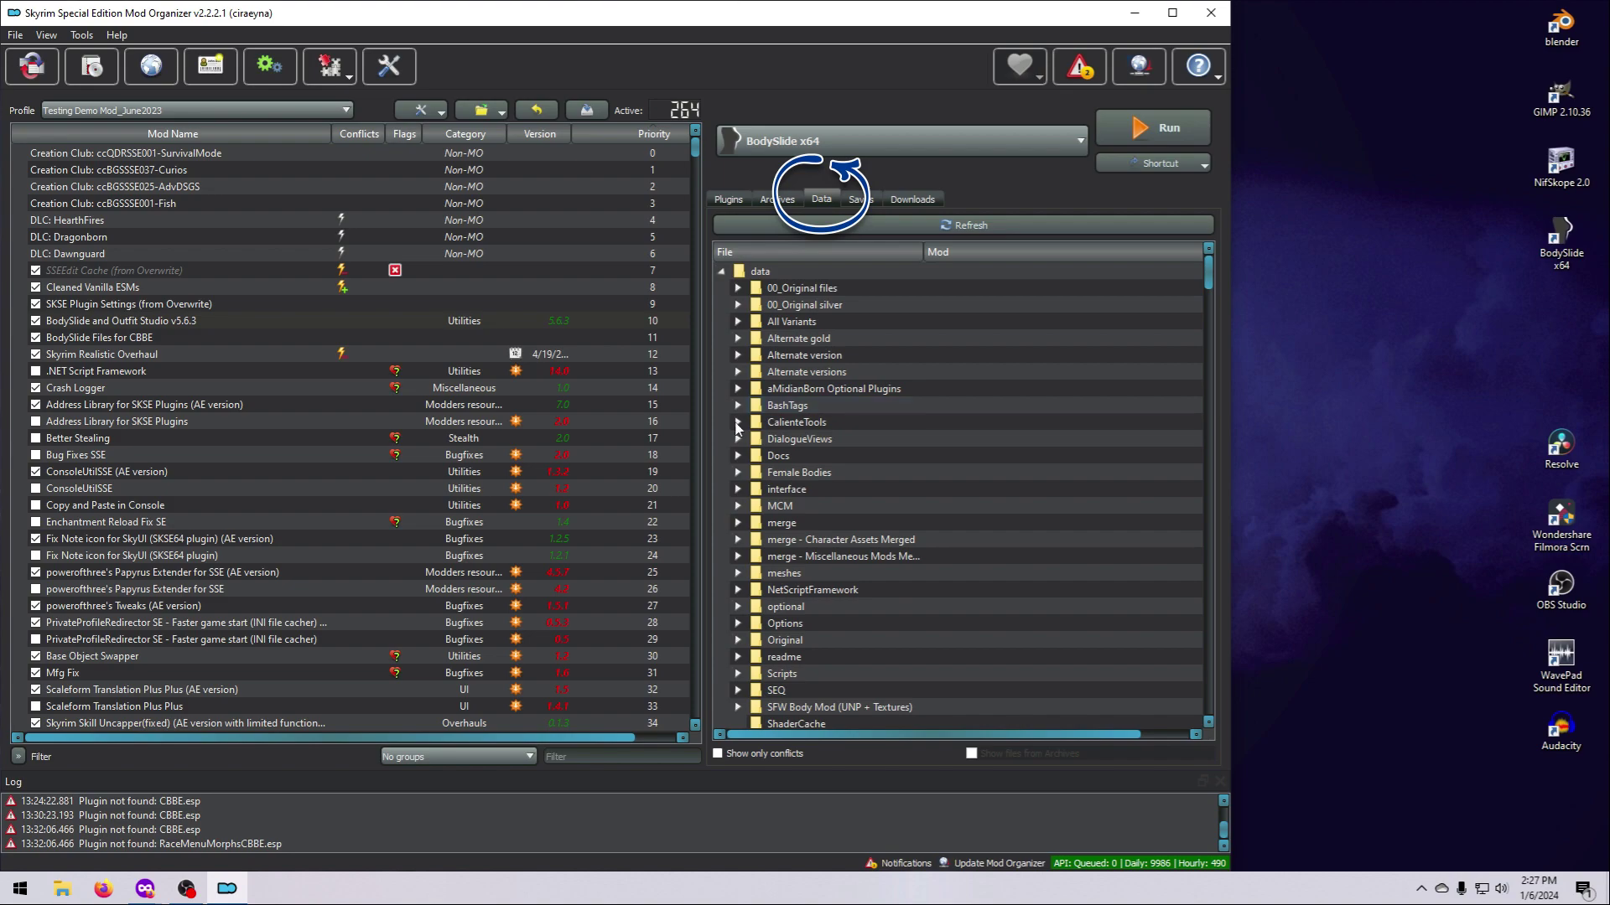
click(737, 422)
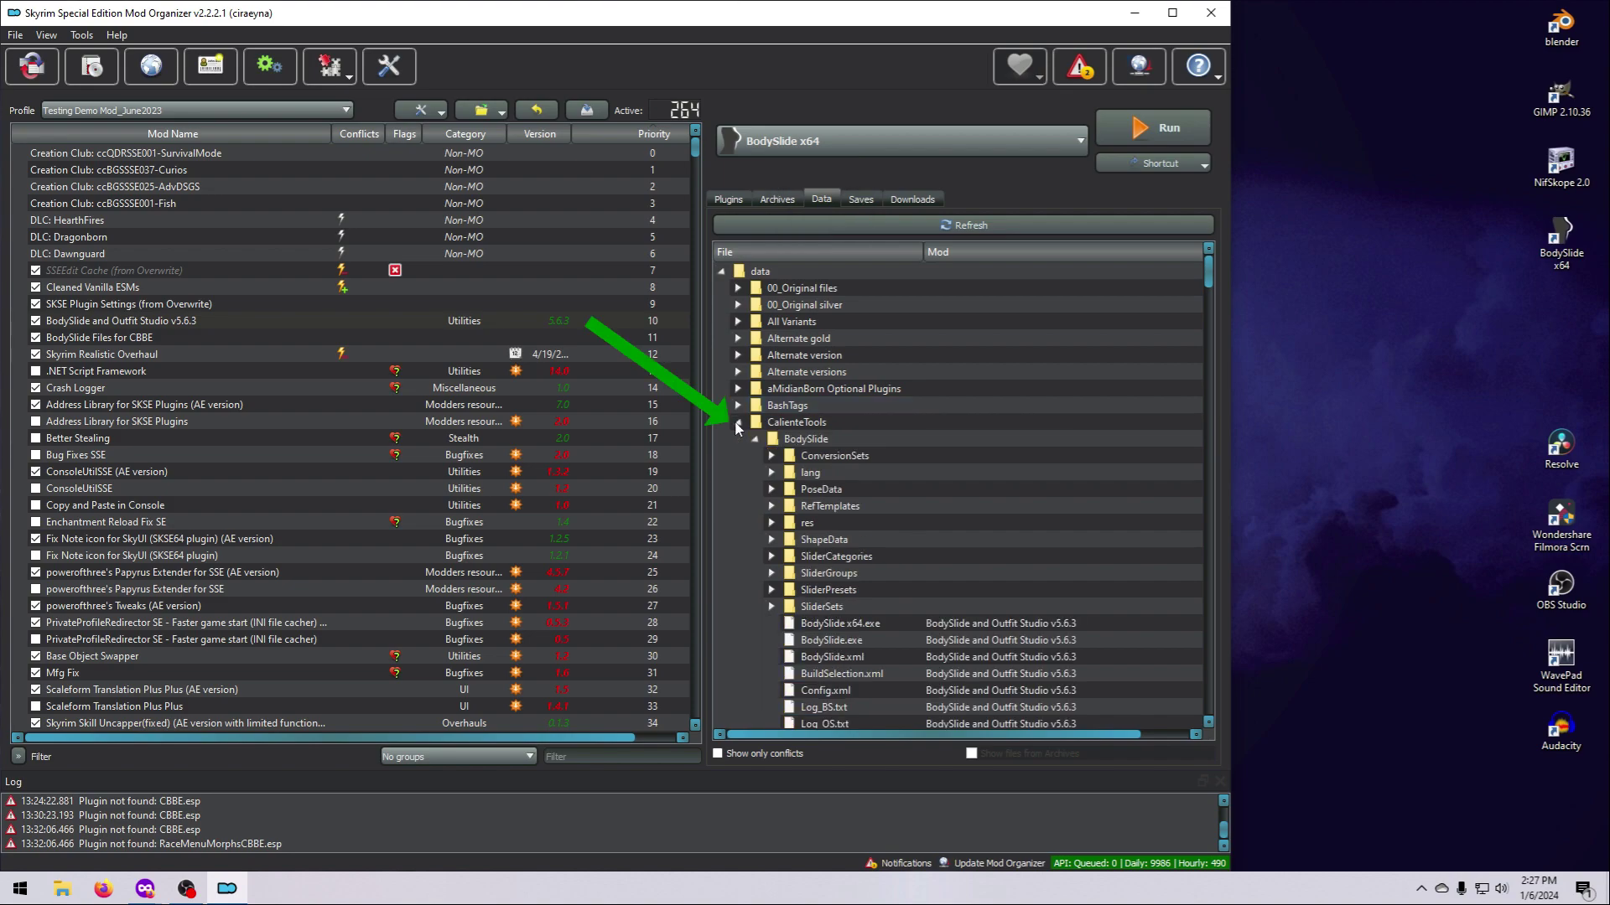
scroll(844, 628, down, 1)
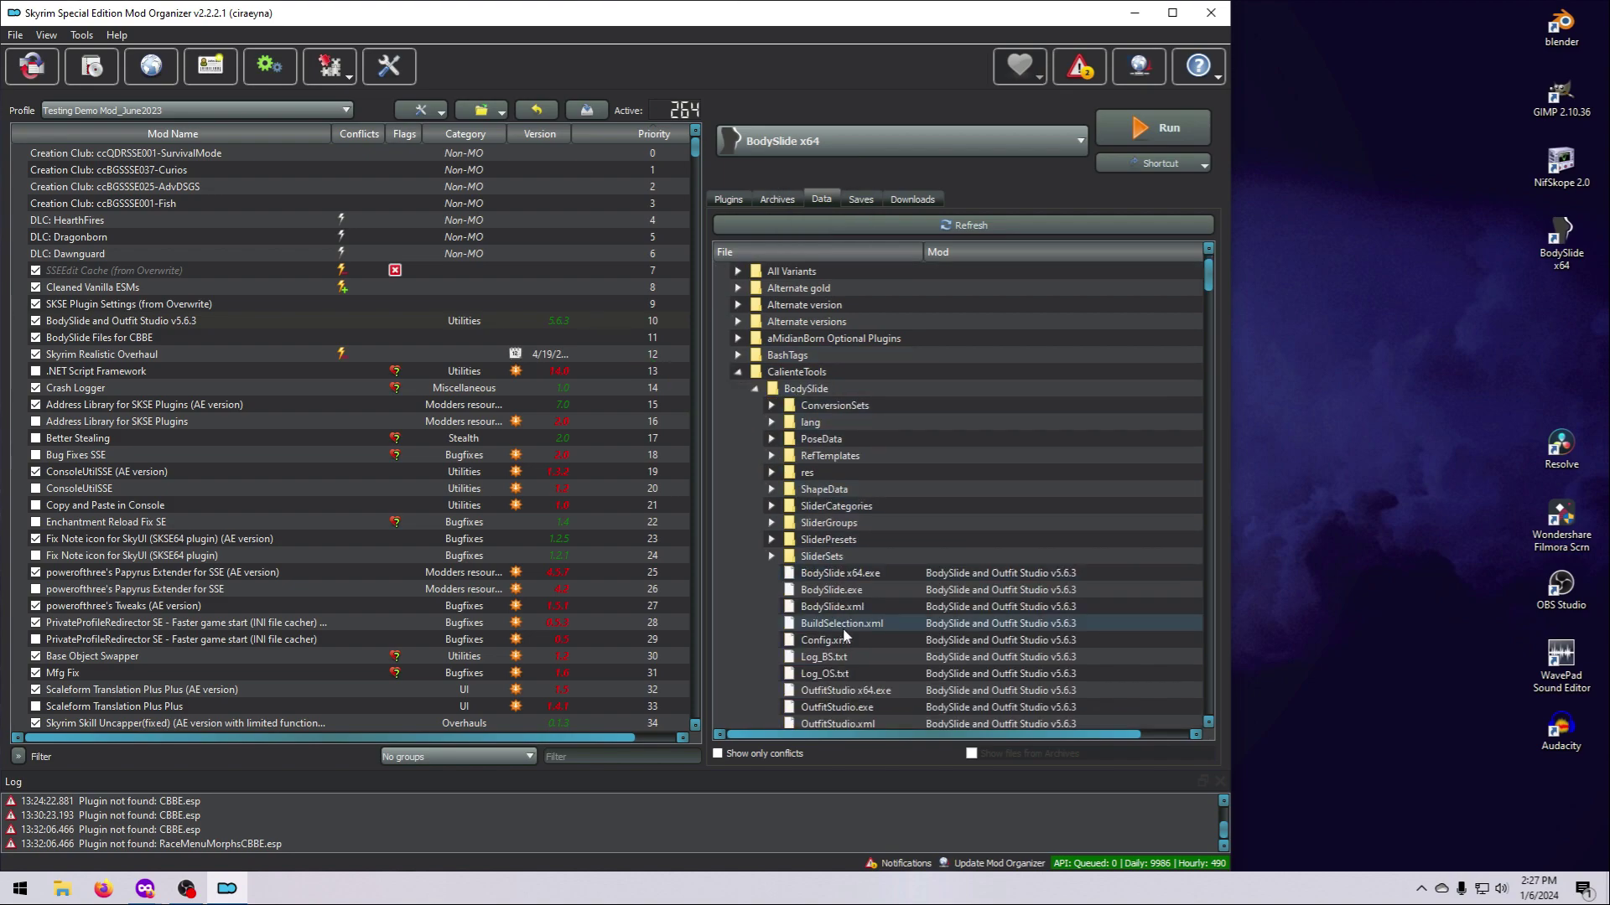
scroll(844, 627, down, 1)
scroll(842, 628, down, 1)
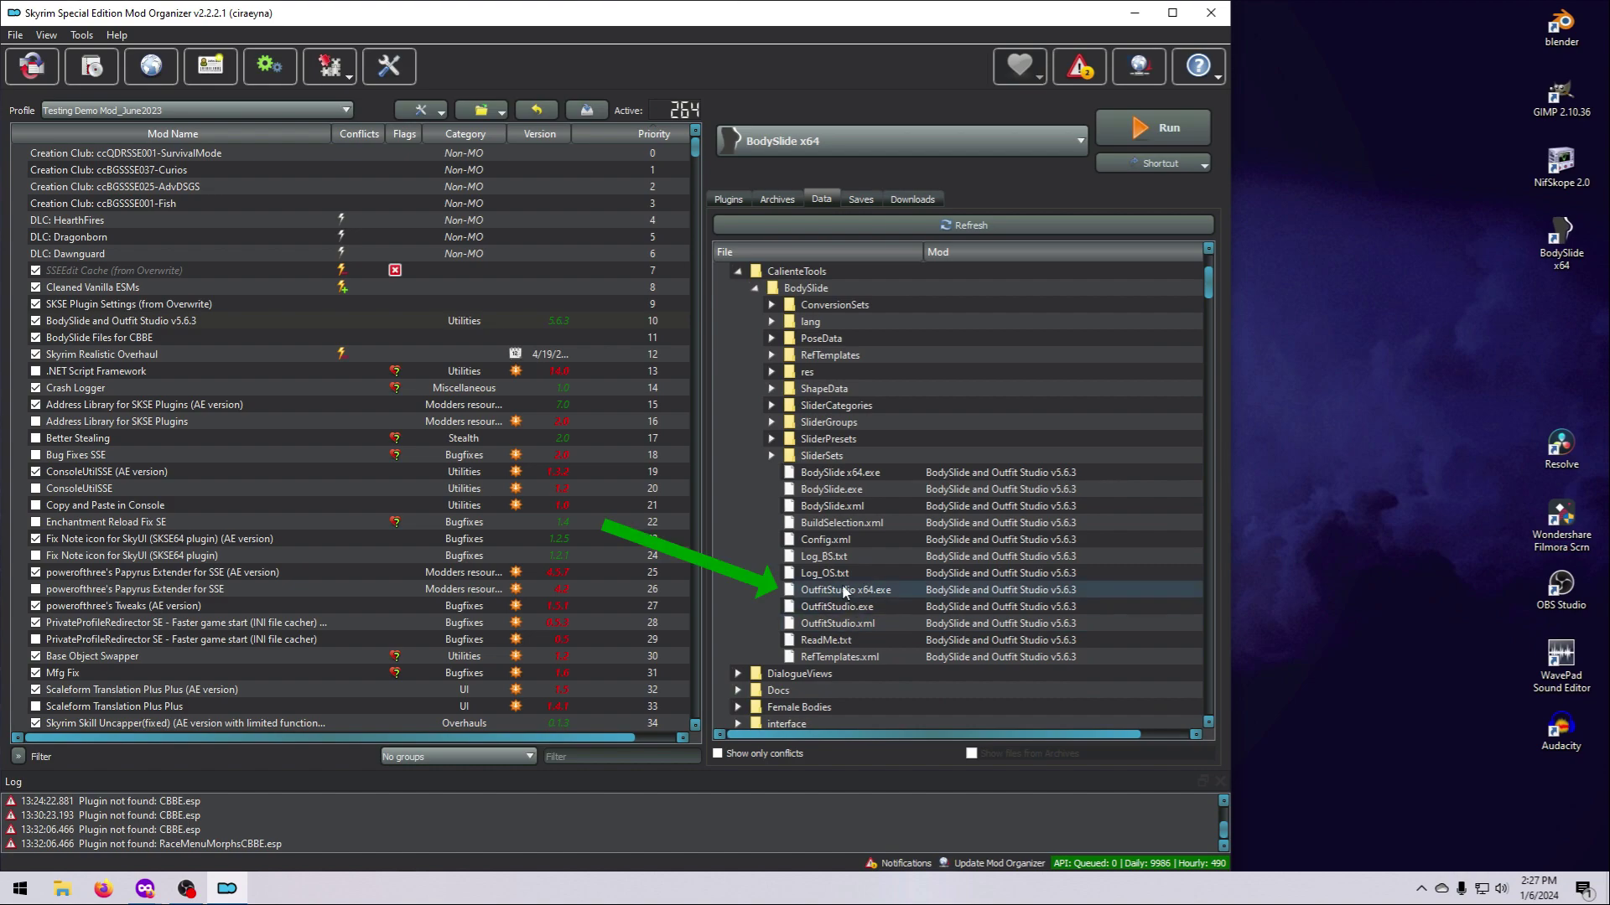
click(846, 591)
right_click(845, 592)
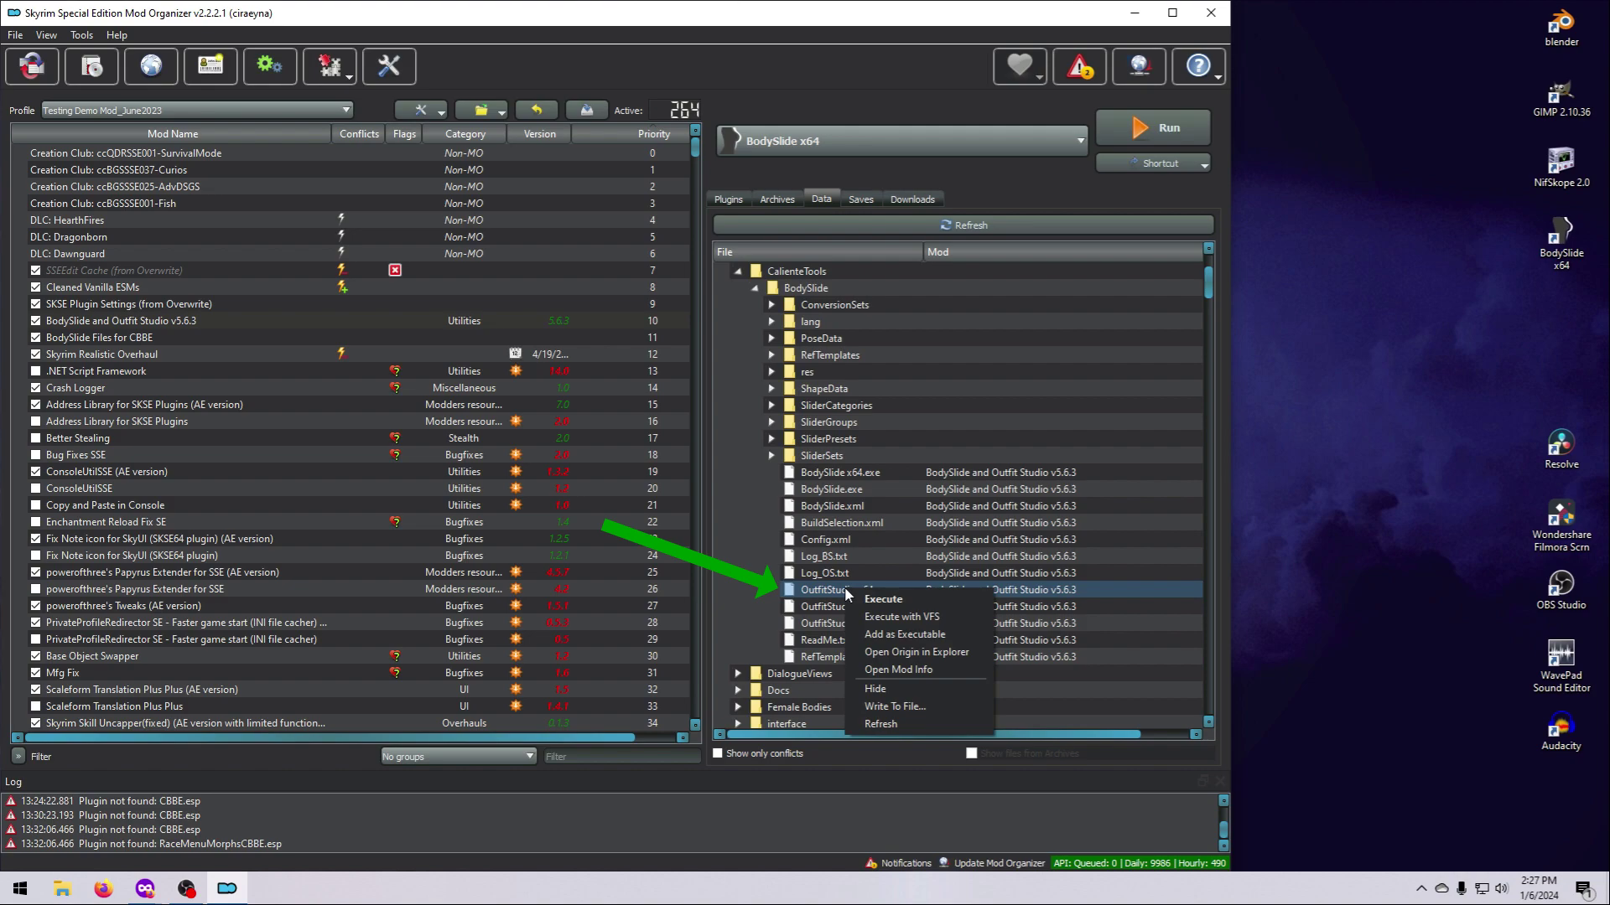
click(887, 637)
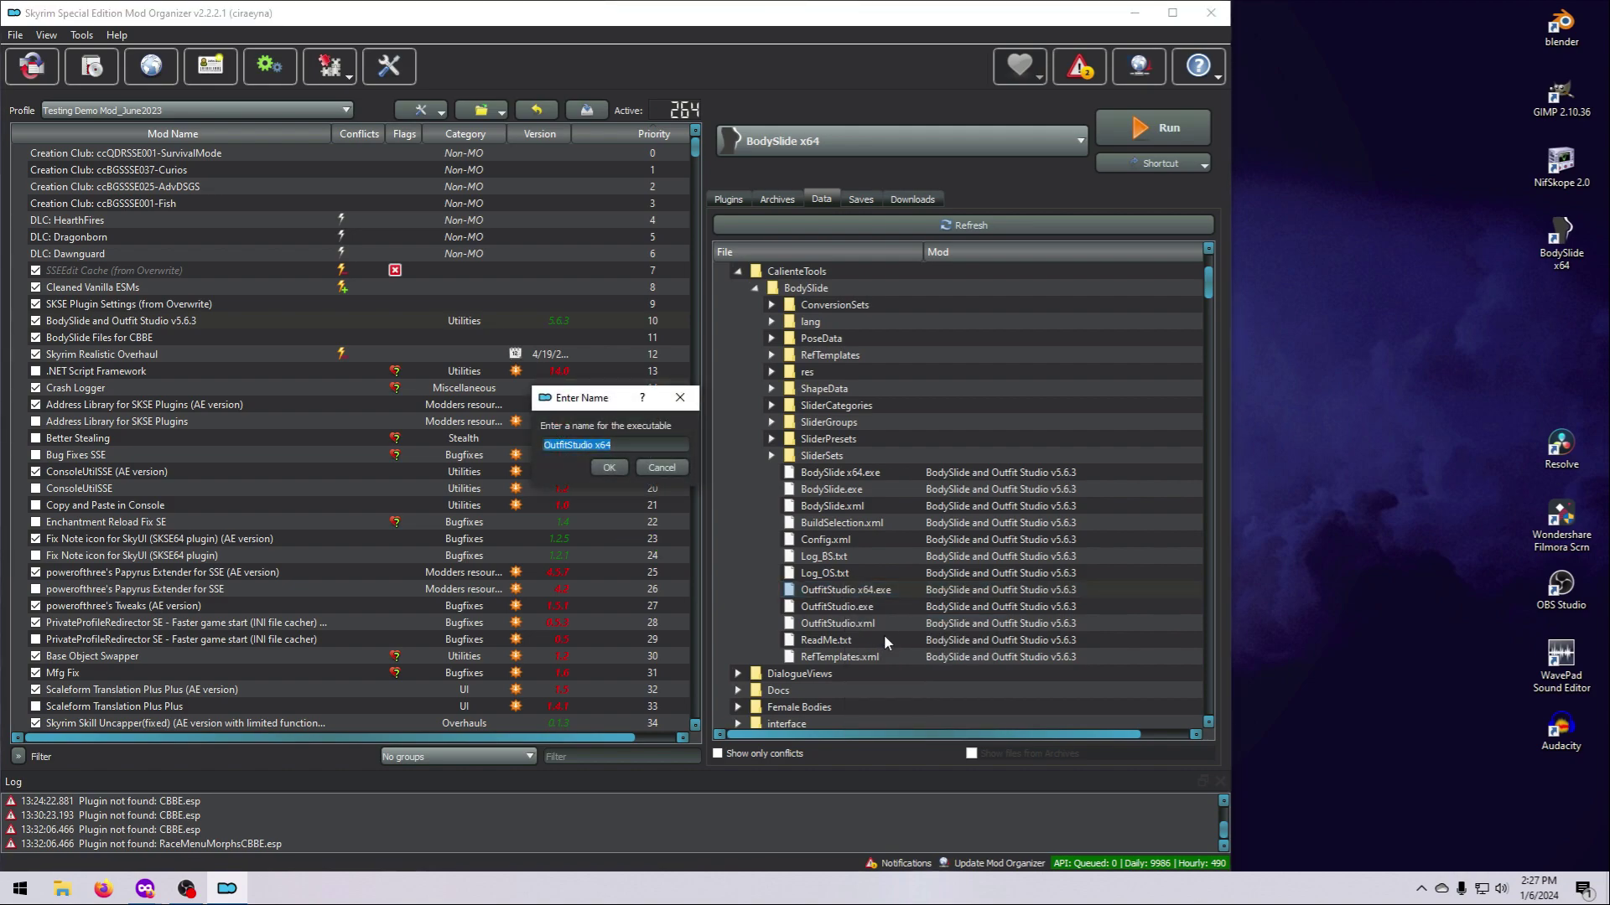
click(607, 465)
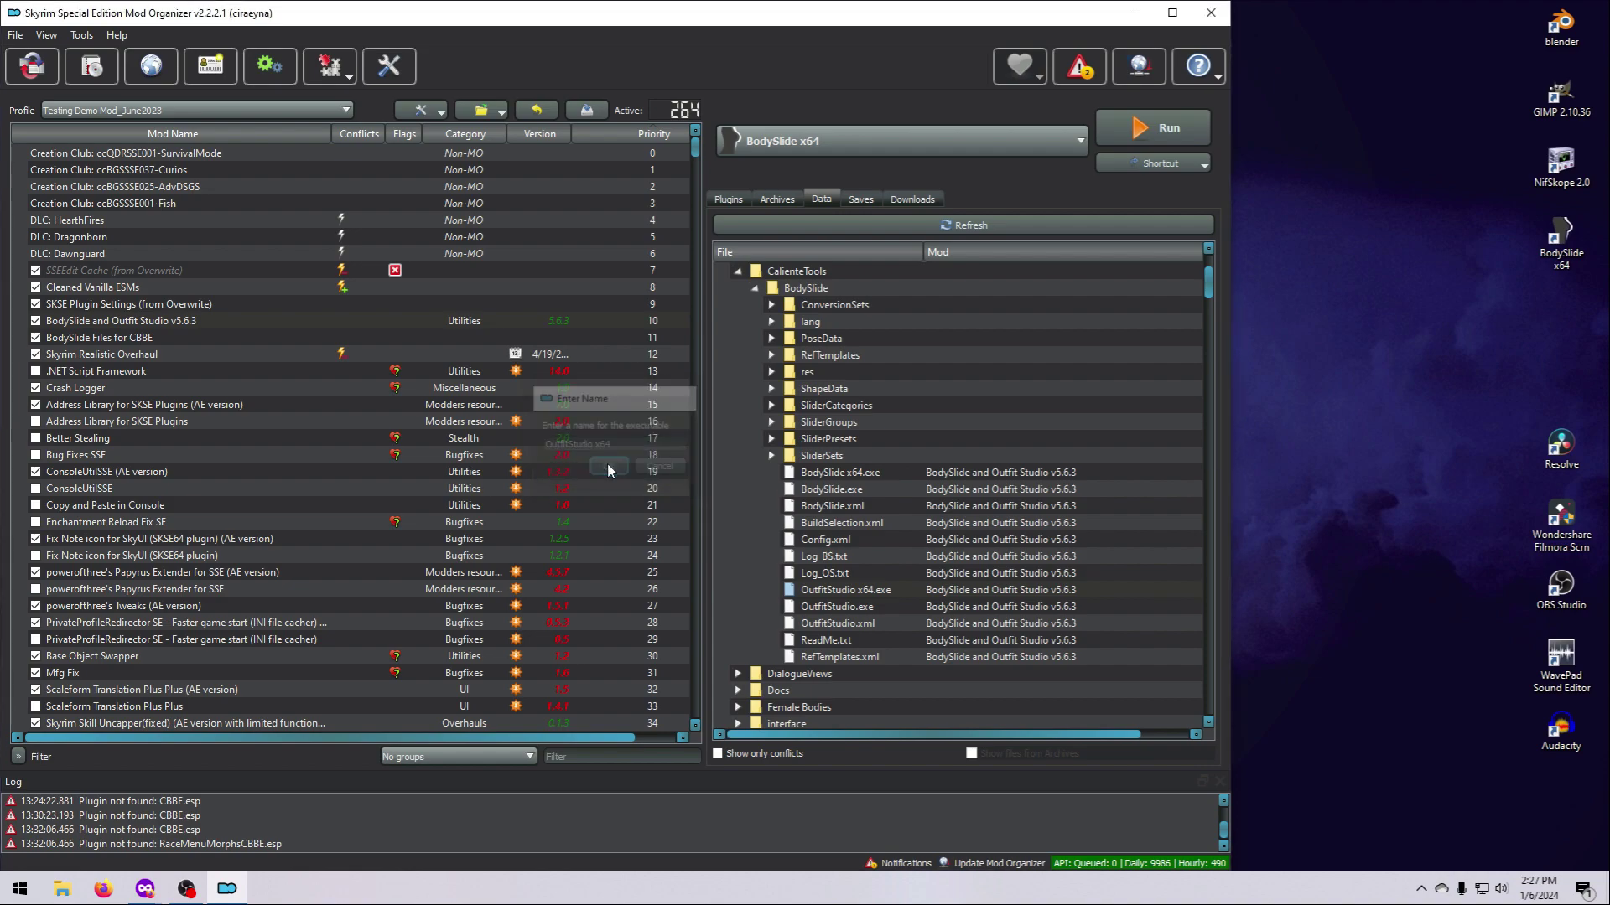
click(1068, 138)
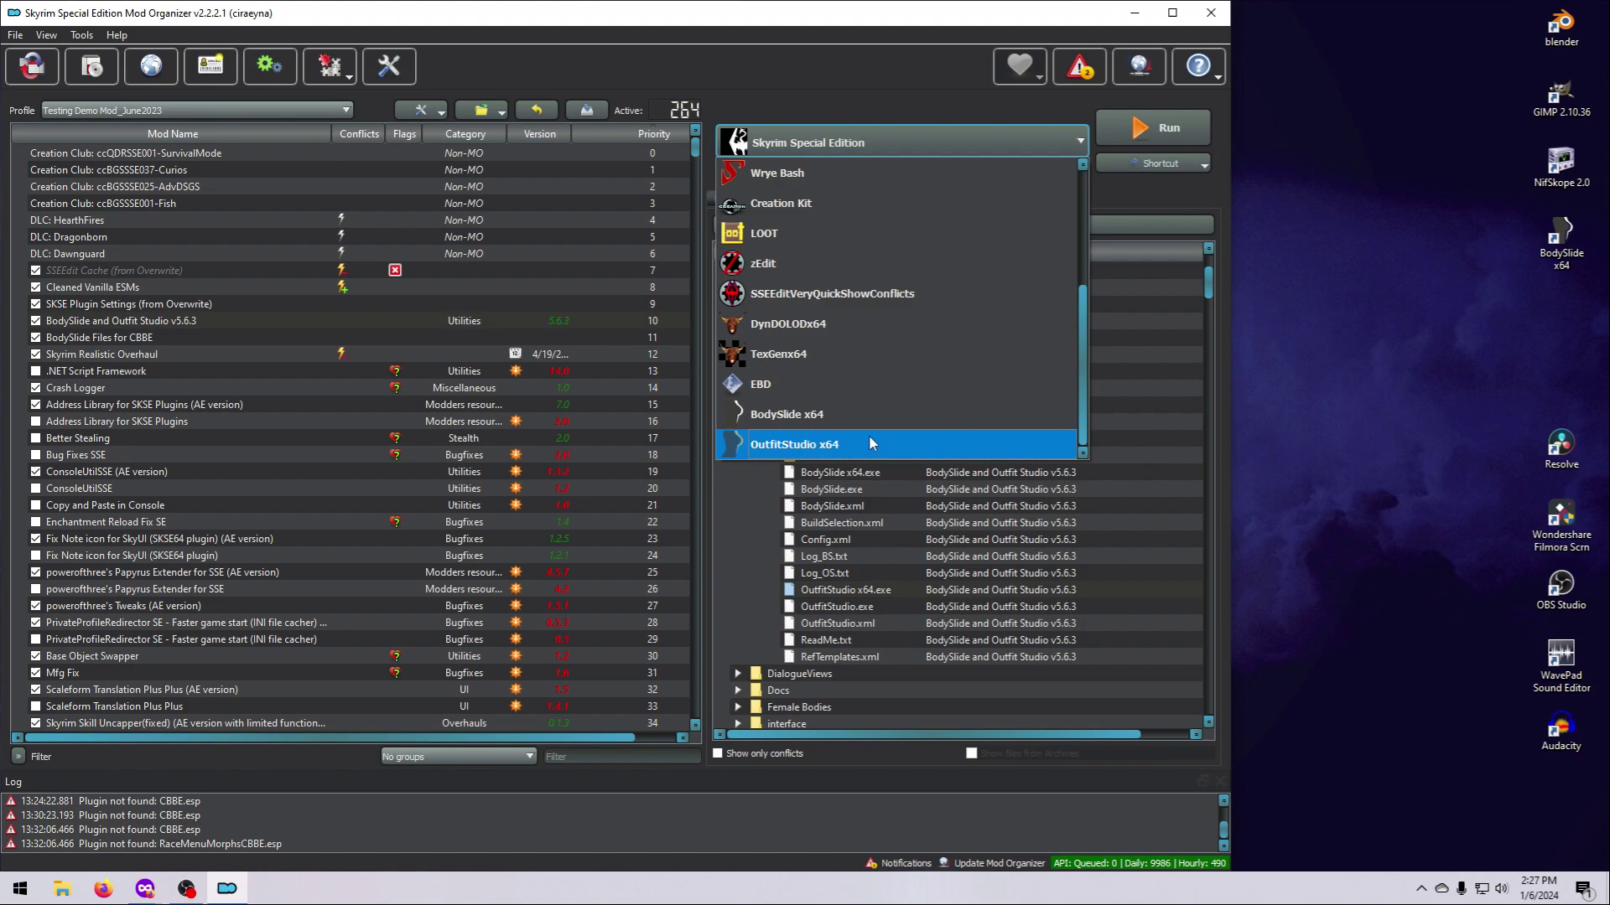
In Modify Executables, move BodySlide x64 up below SSEEditQuickAutoClean
click(814, 451)
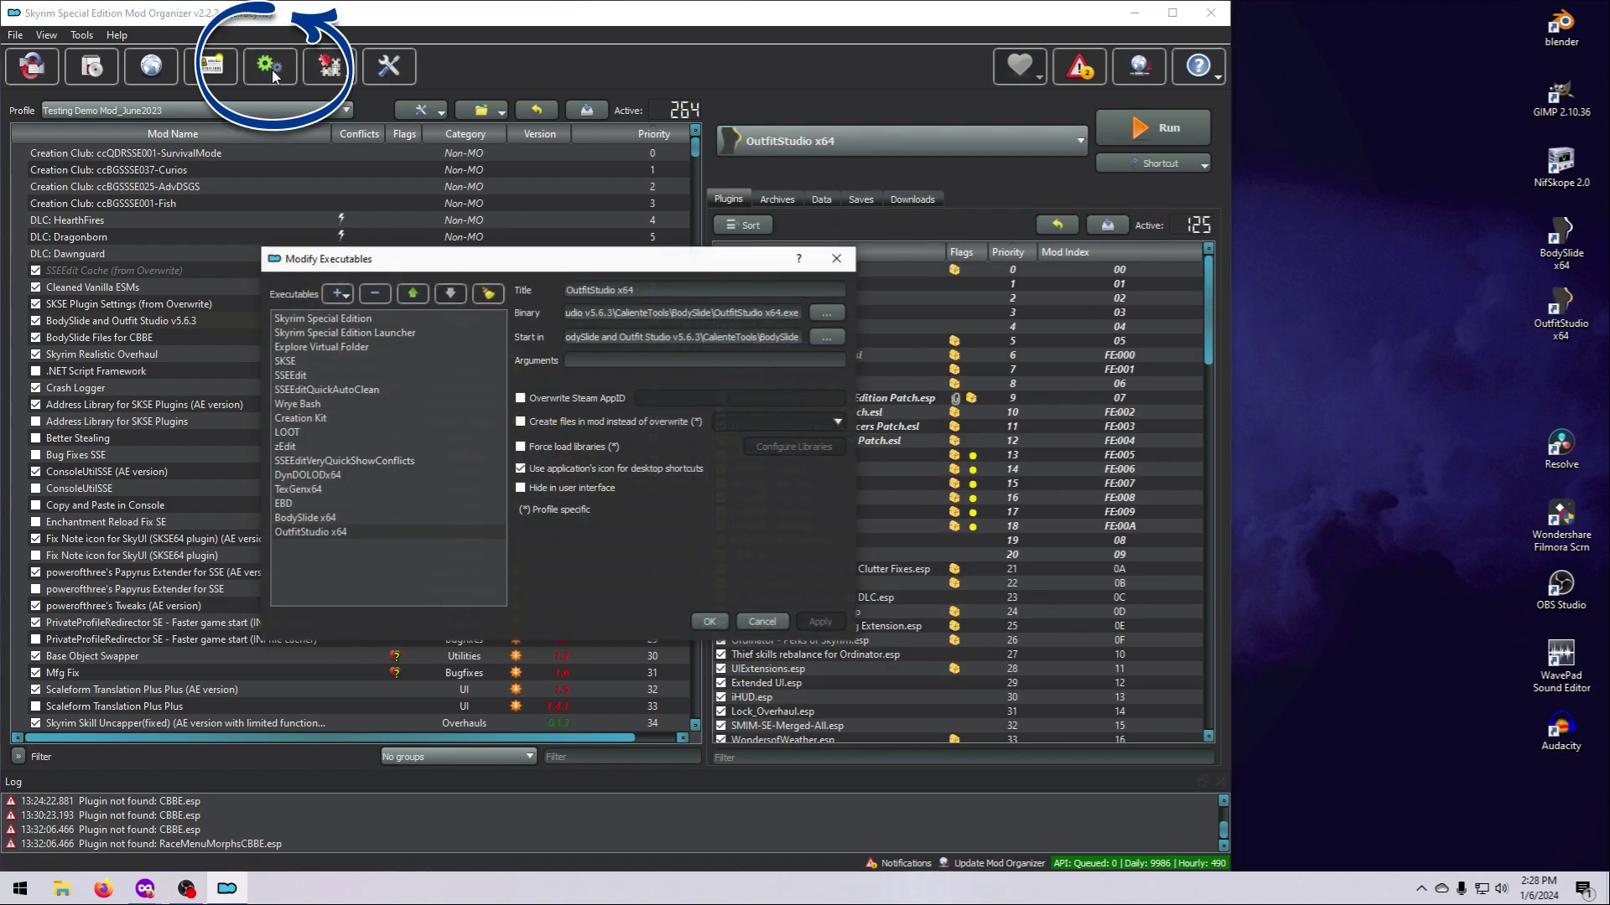
click(347, 520)
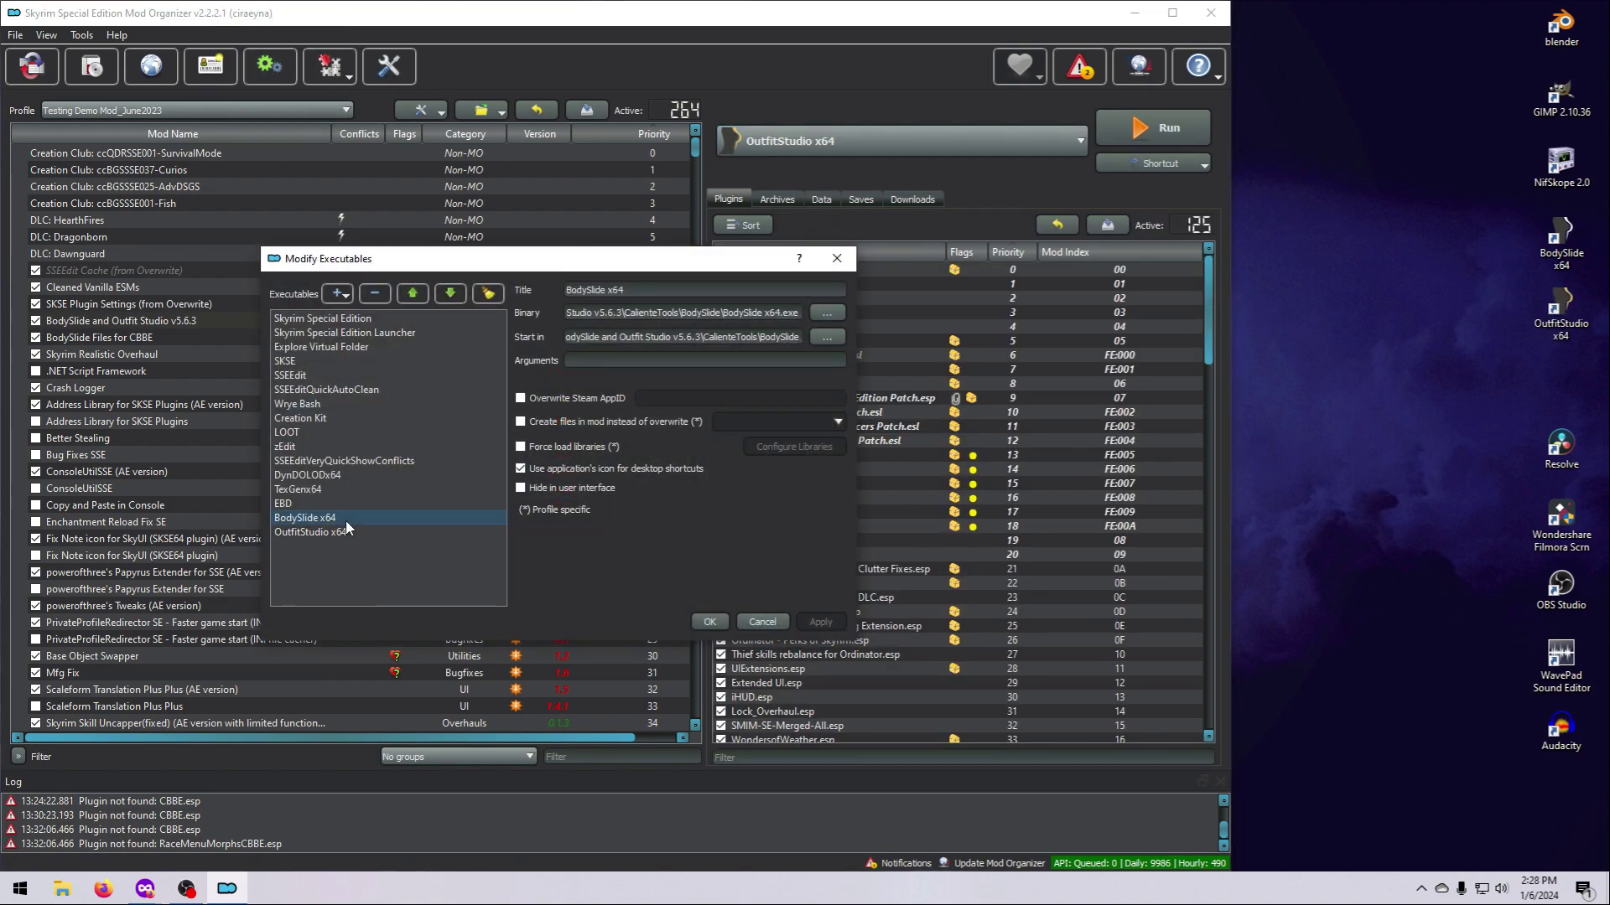
click(412, 294)
click(411, 292)
click(412, 294)
click(412, 293)
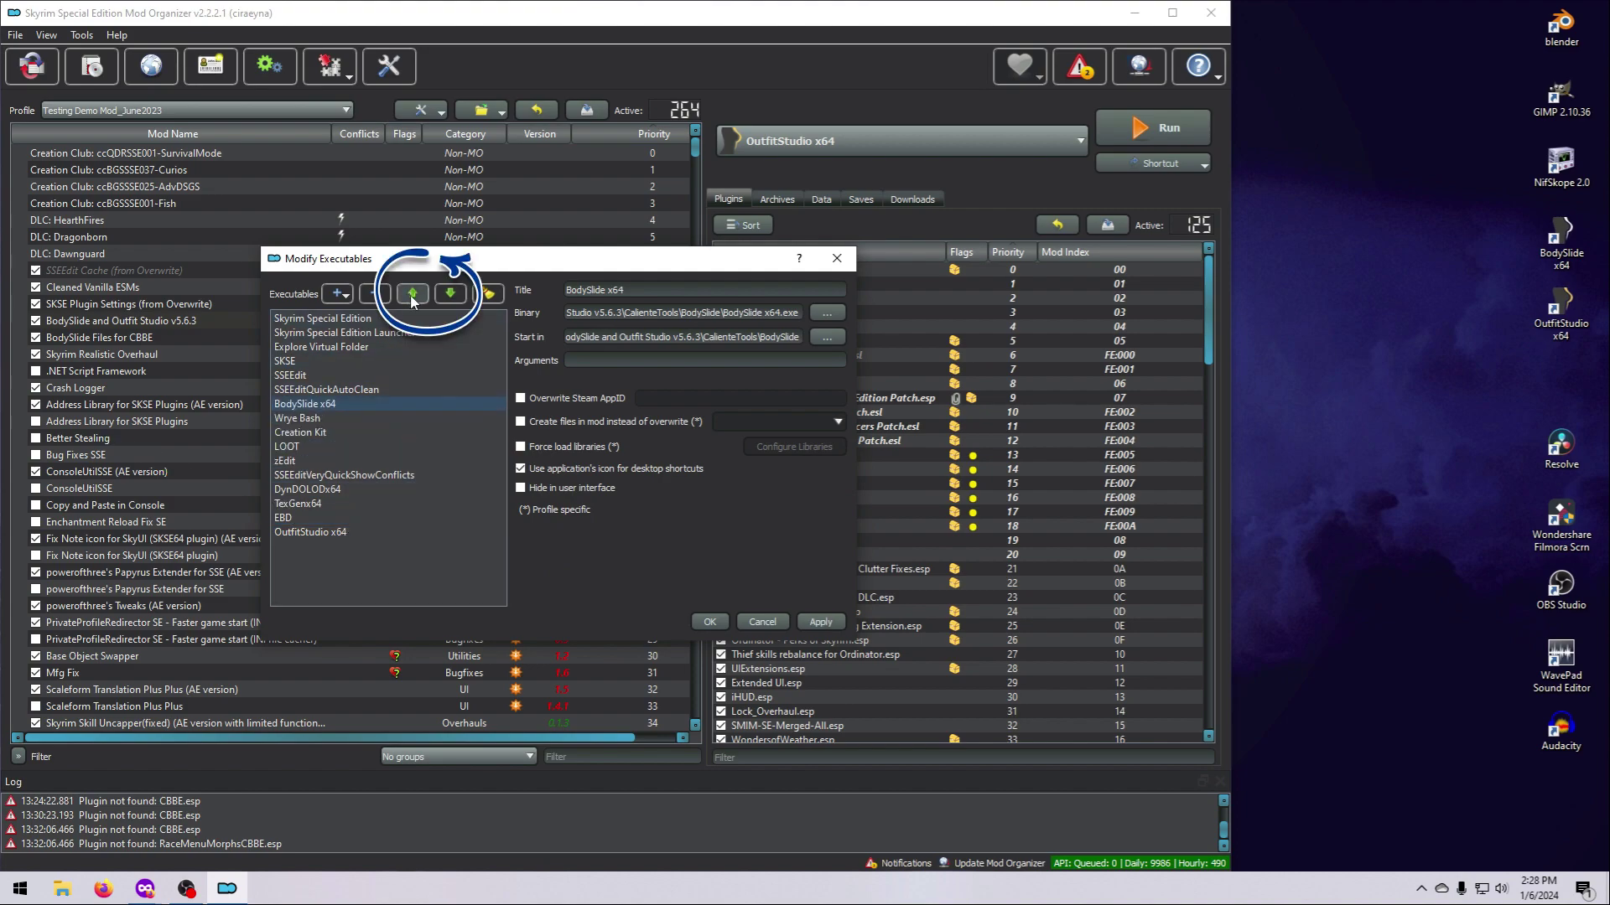
Move OutfitStudio x64 up to sit above BodySlide x64 and apply the new order
click(357, 534)
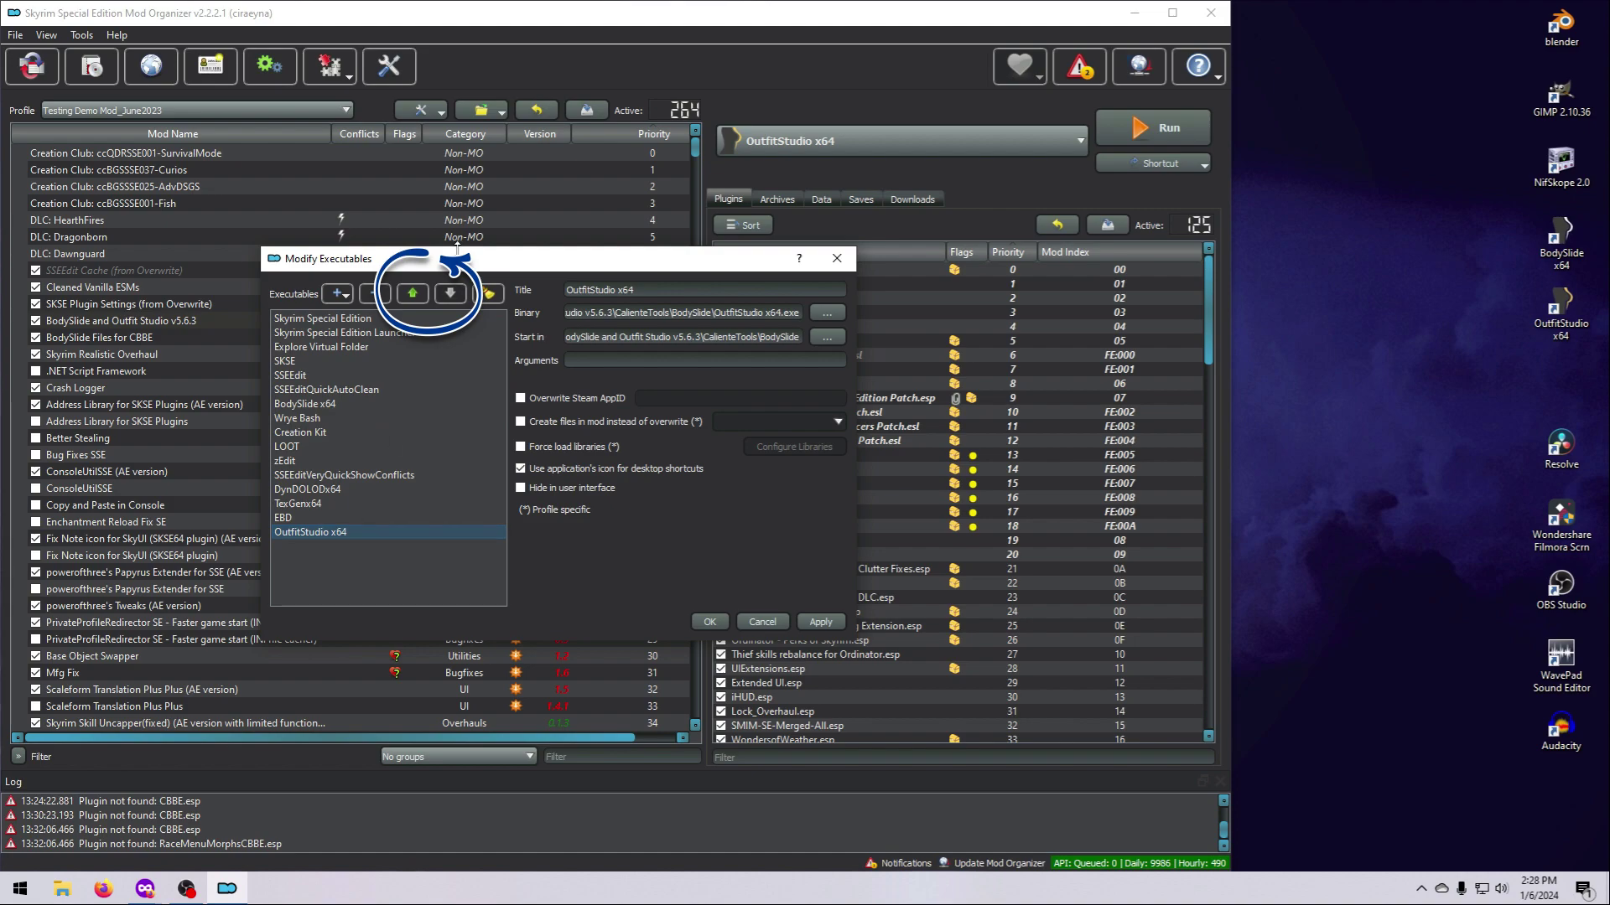
click(414, 294)
click(414, 294)
double_click(414, 294)
click(414, 294)
click(413, 294)
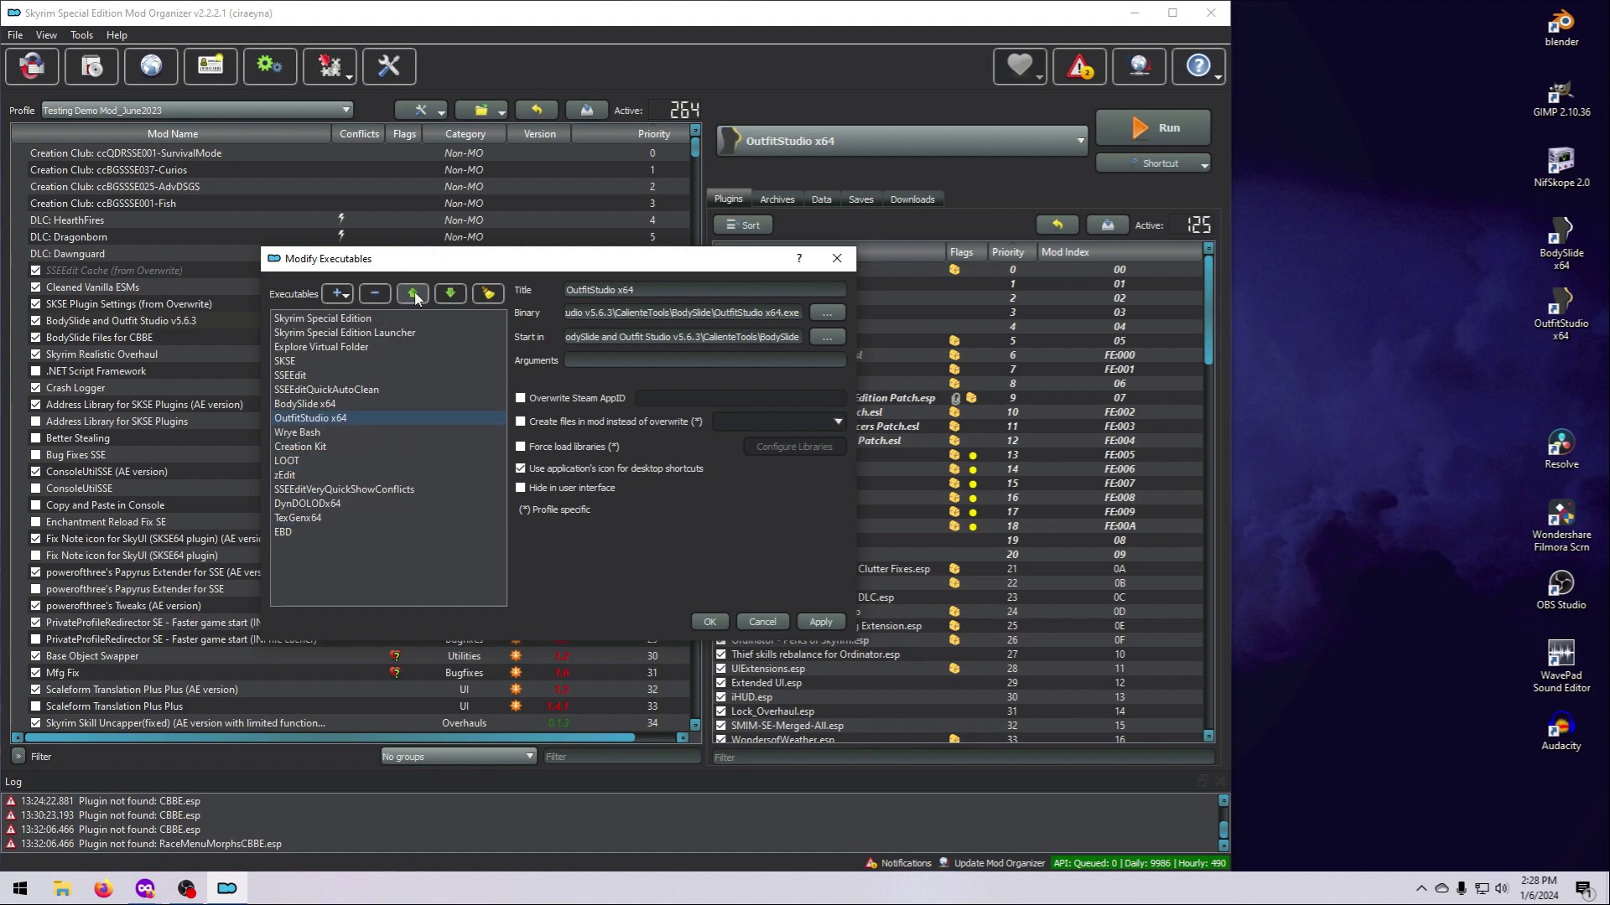
click(416, 296)
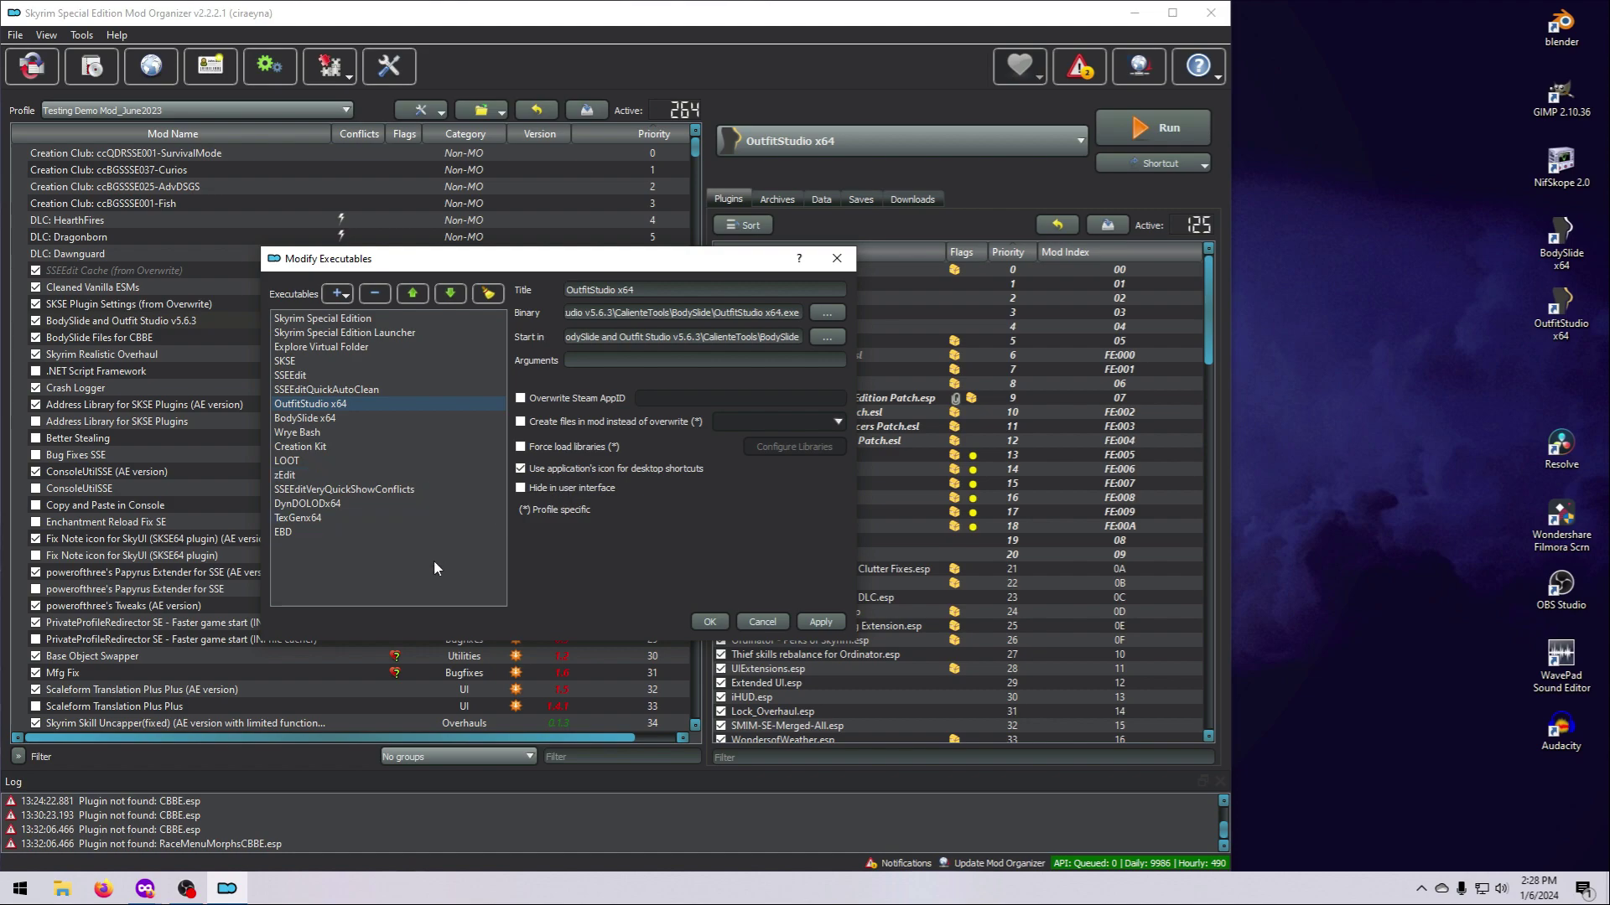
click(819, 622)
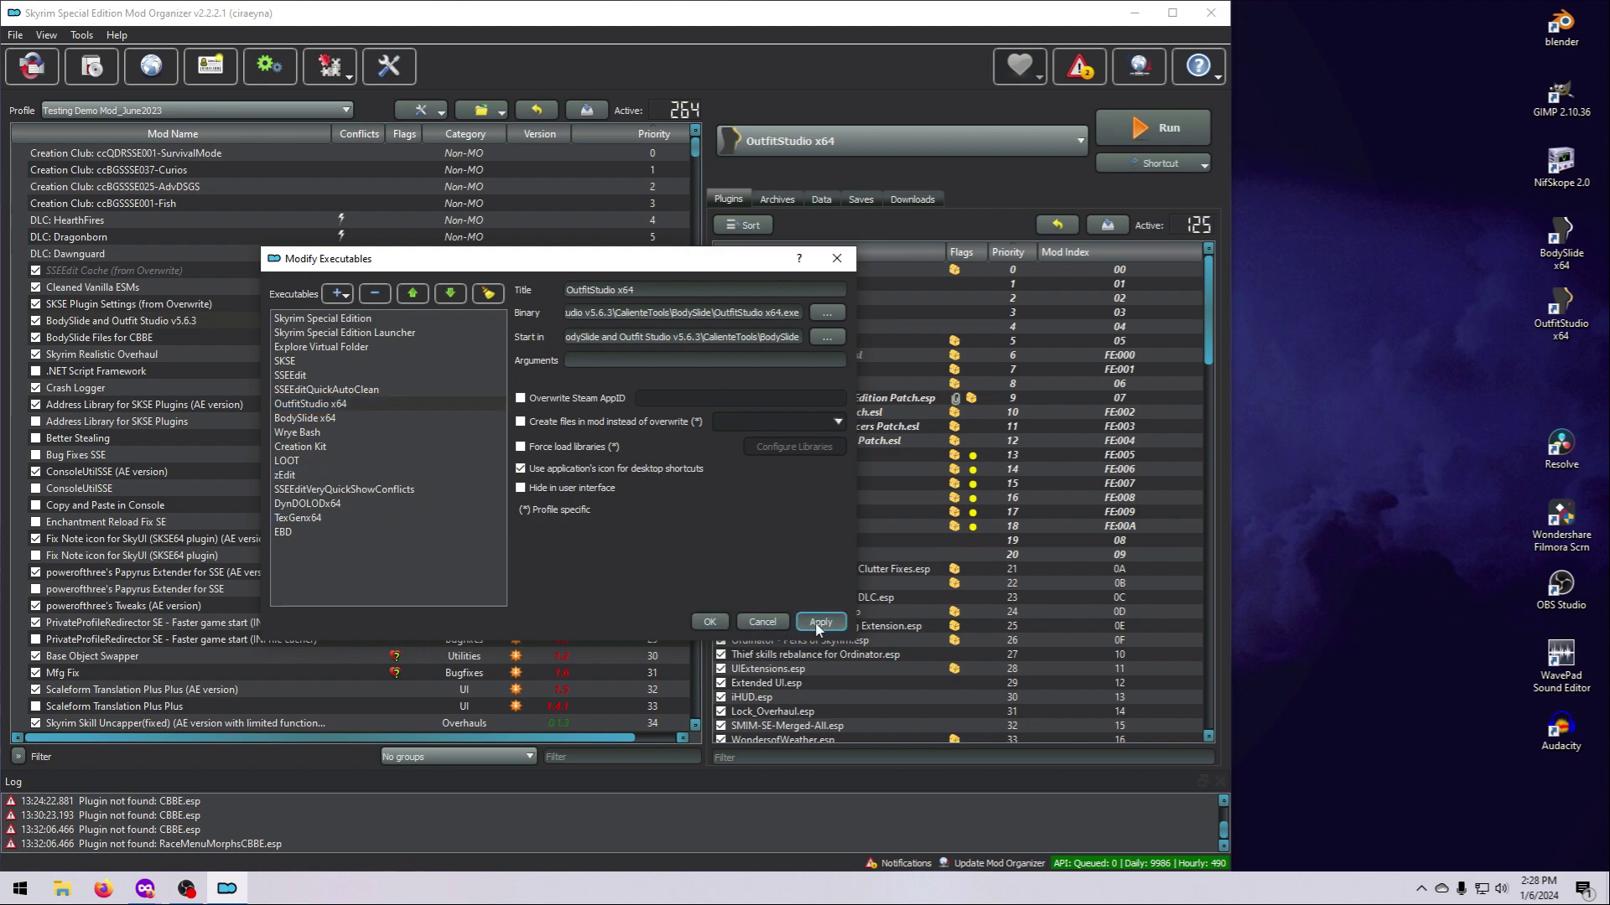
Select OutfitStudio x64 as the executable, add a Desktop shortcut, and minimize MO2
click(709, 621)
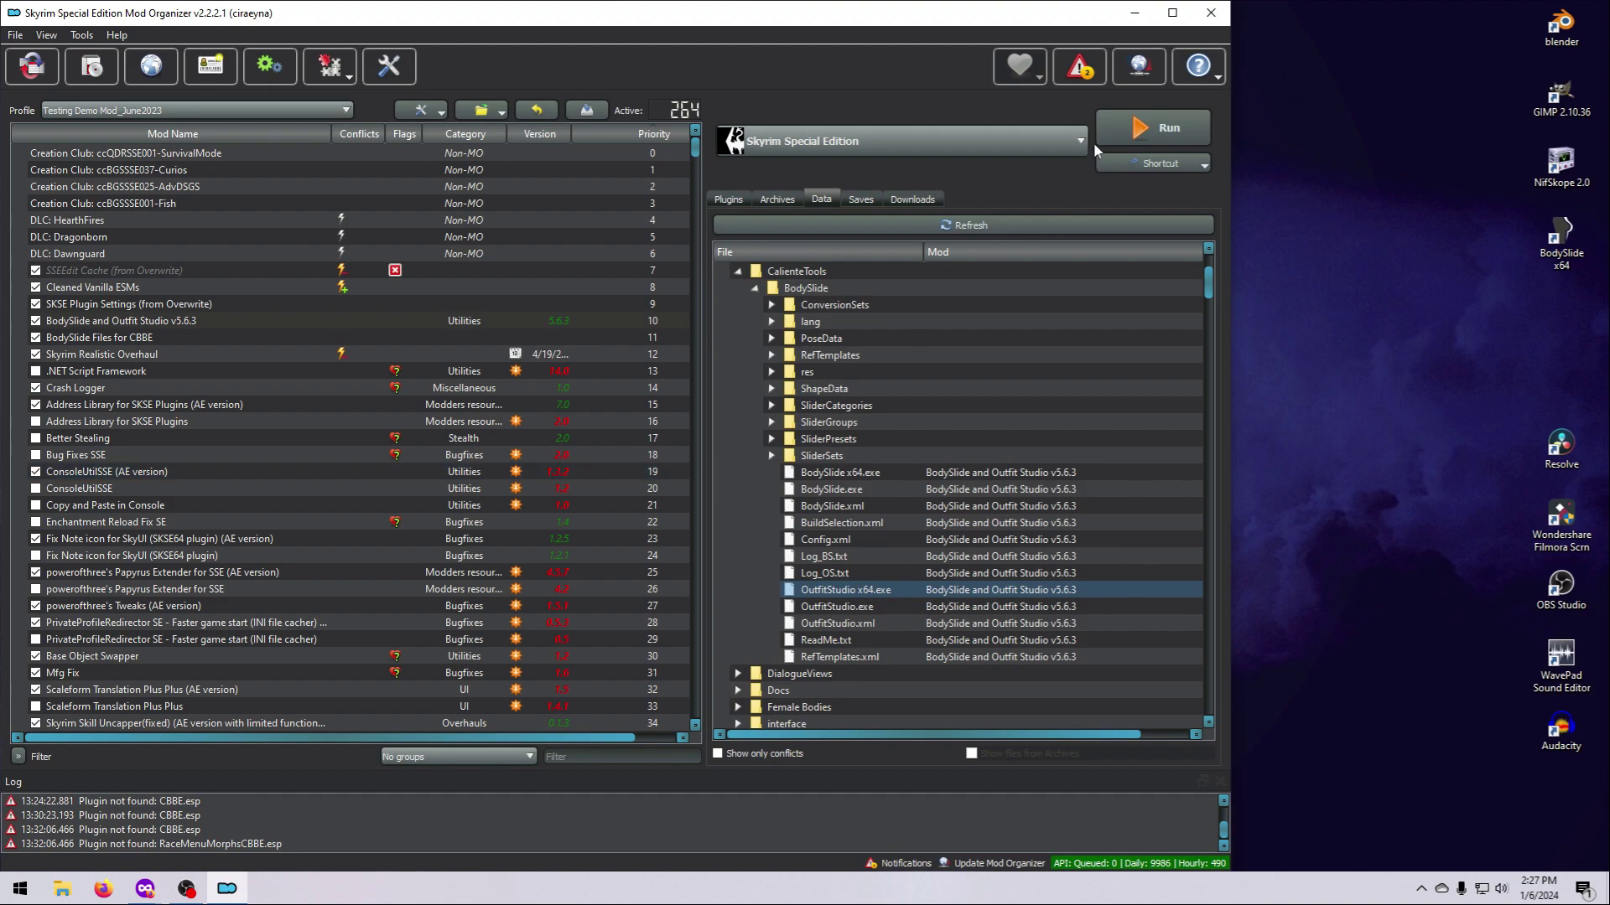
click(1079, 142)
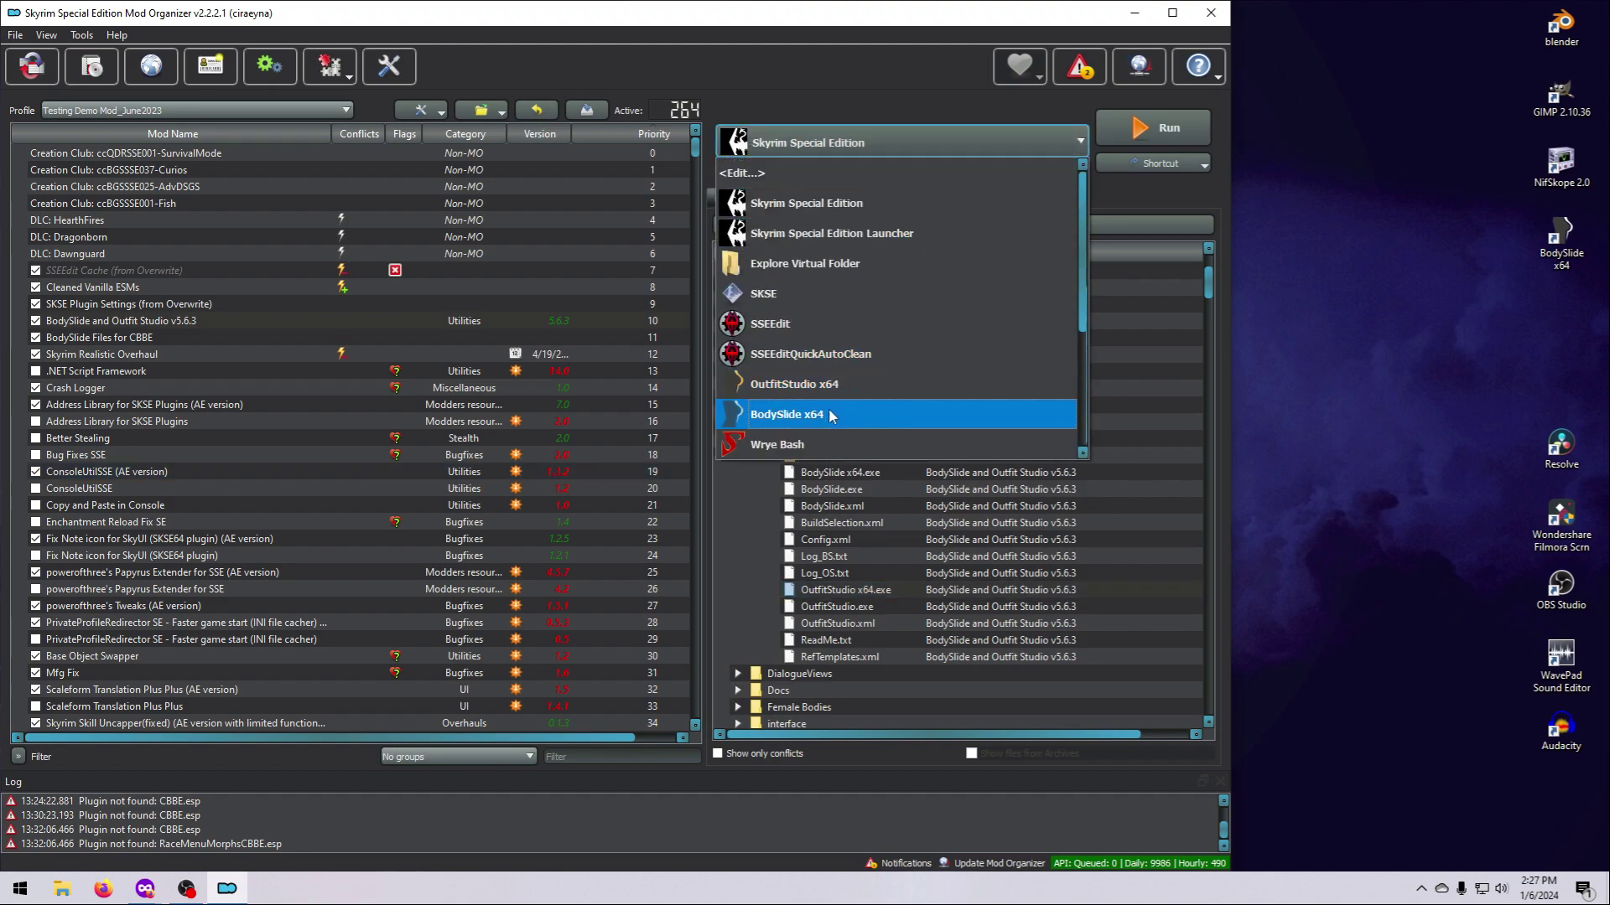
click(893, 384)
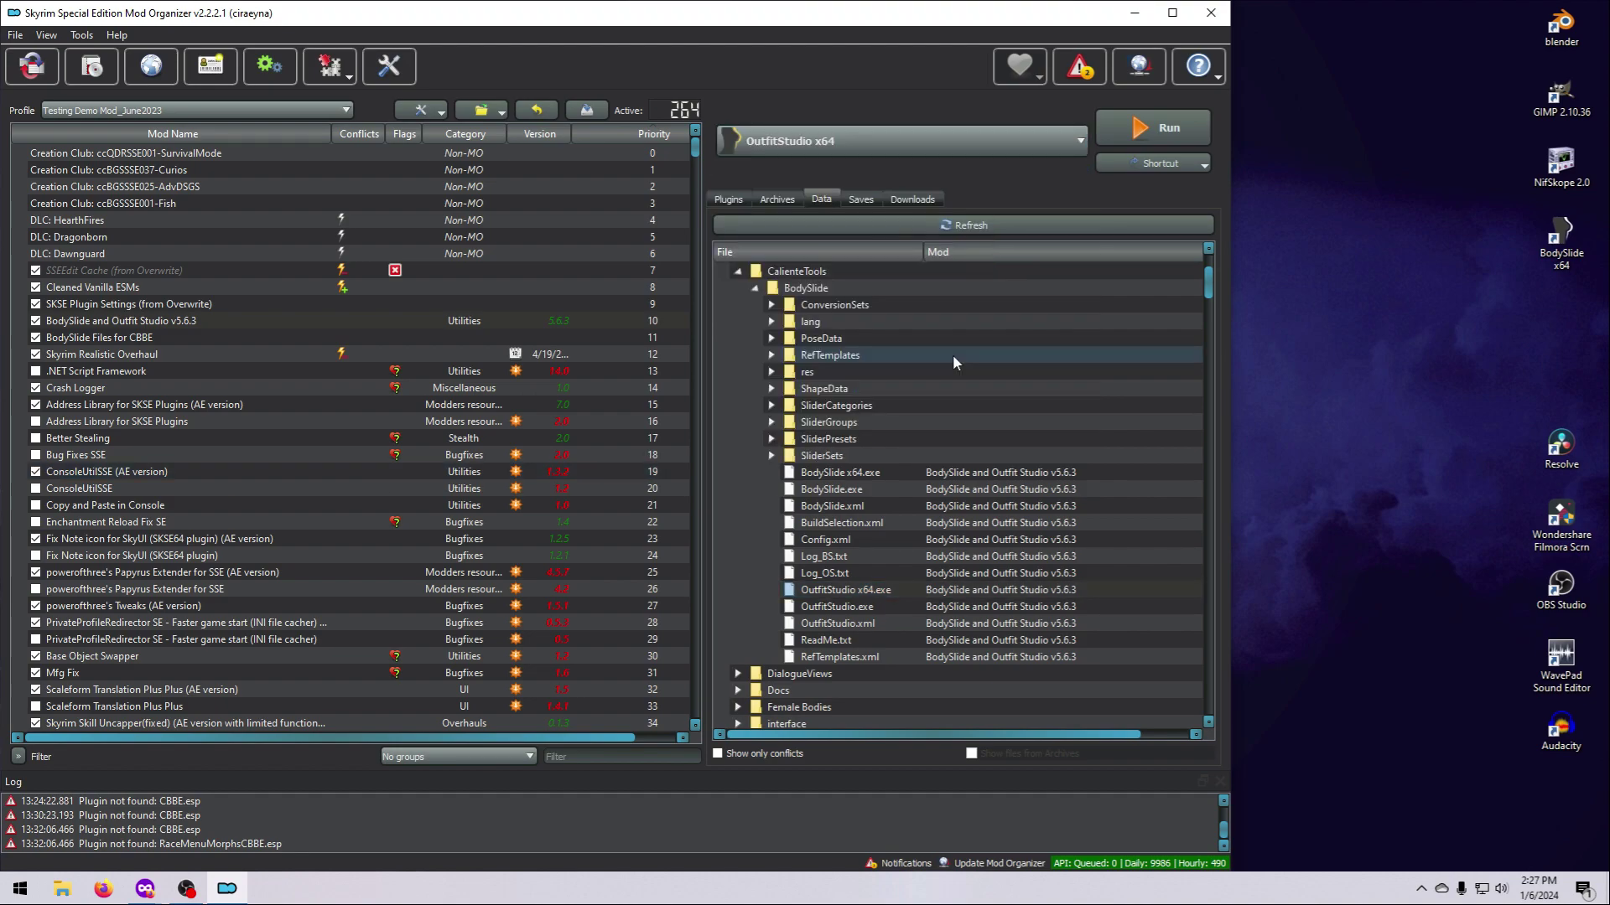
click(1159, 163)
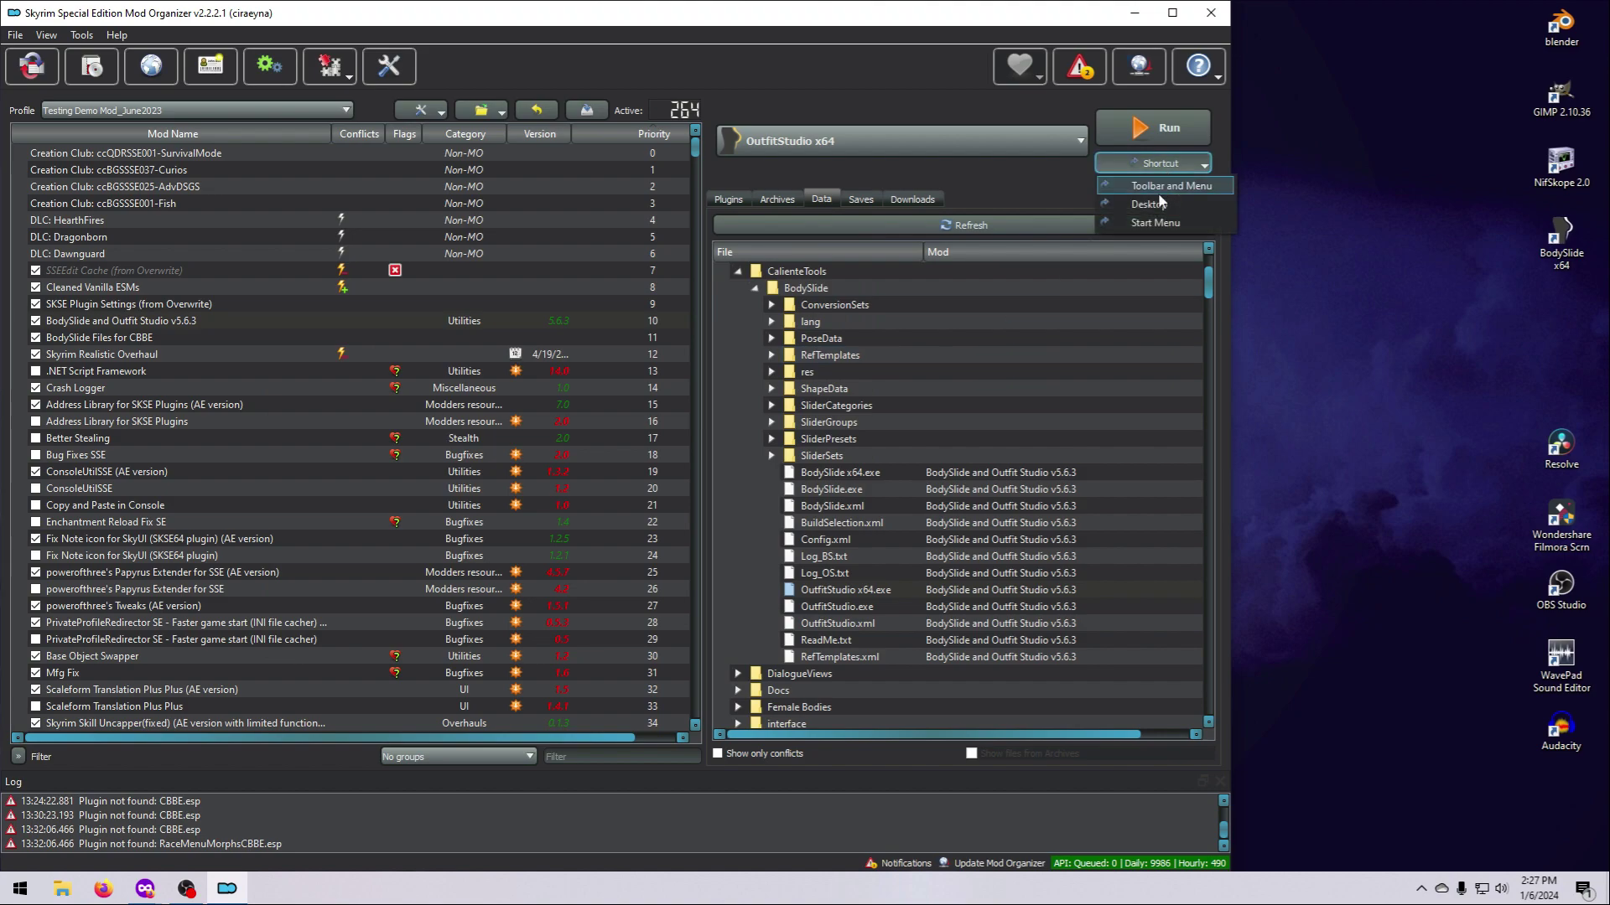
click(1156, 204)
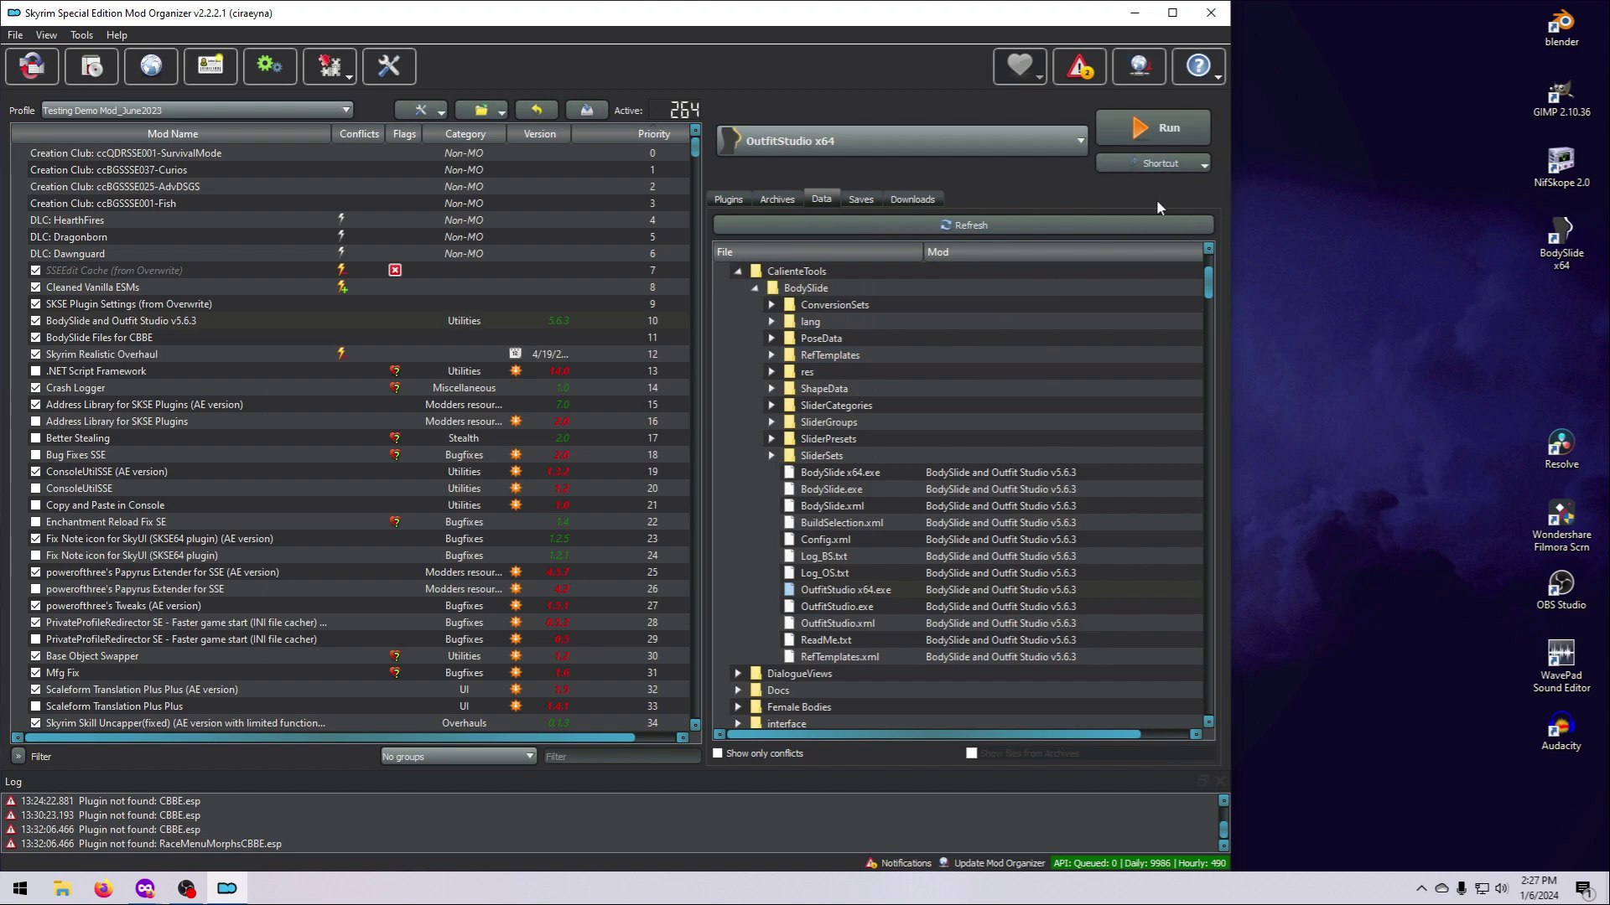
click(1129, 15)
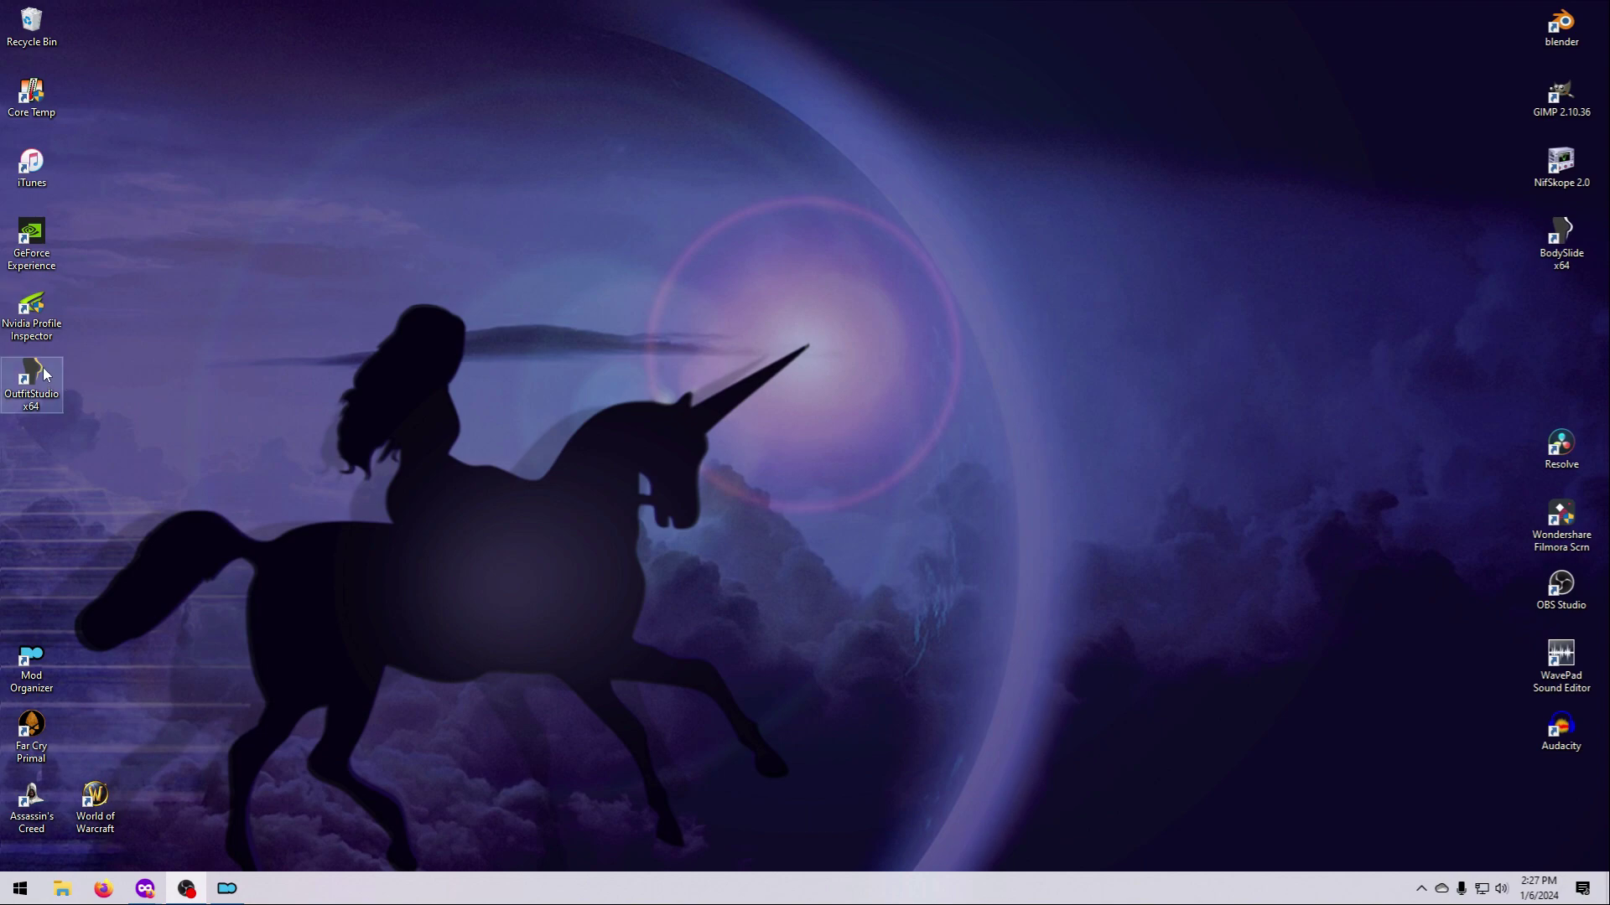
Move the OutfitStudio x64 shortcut across the desktop into its icon column
drag(31, 376, 1560, 308)
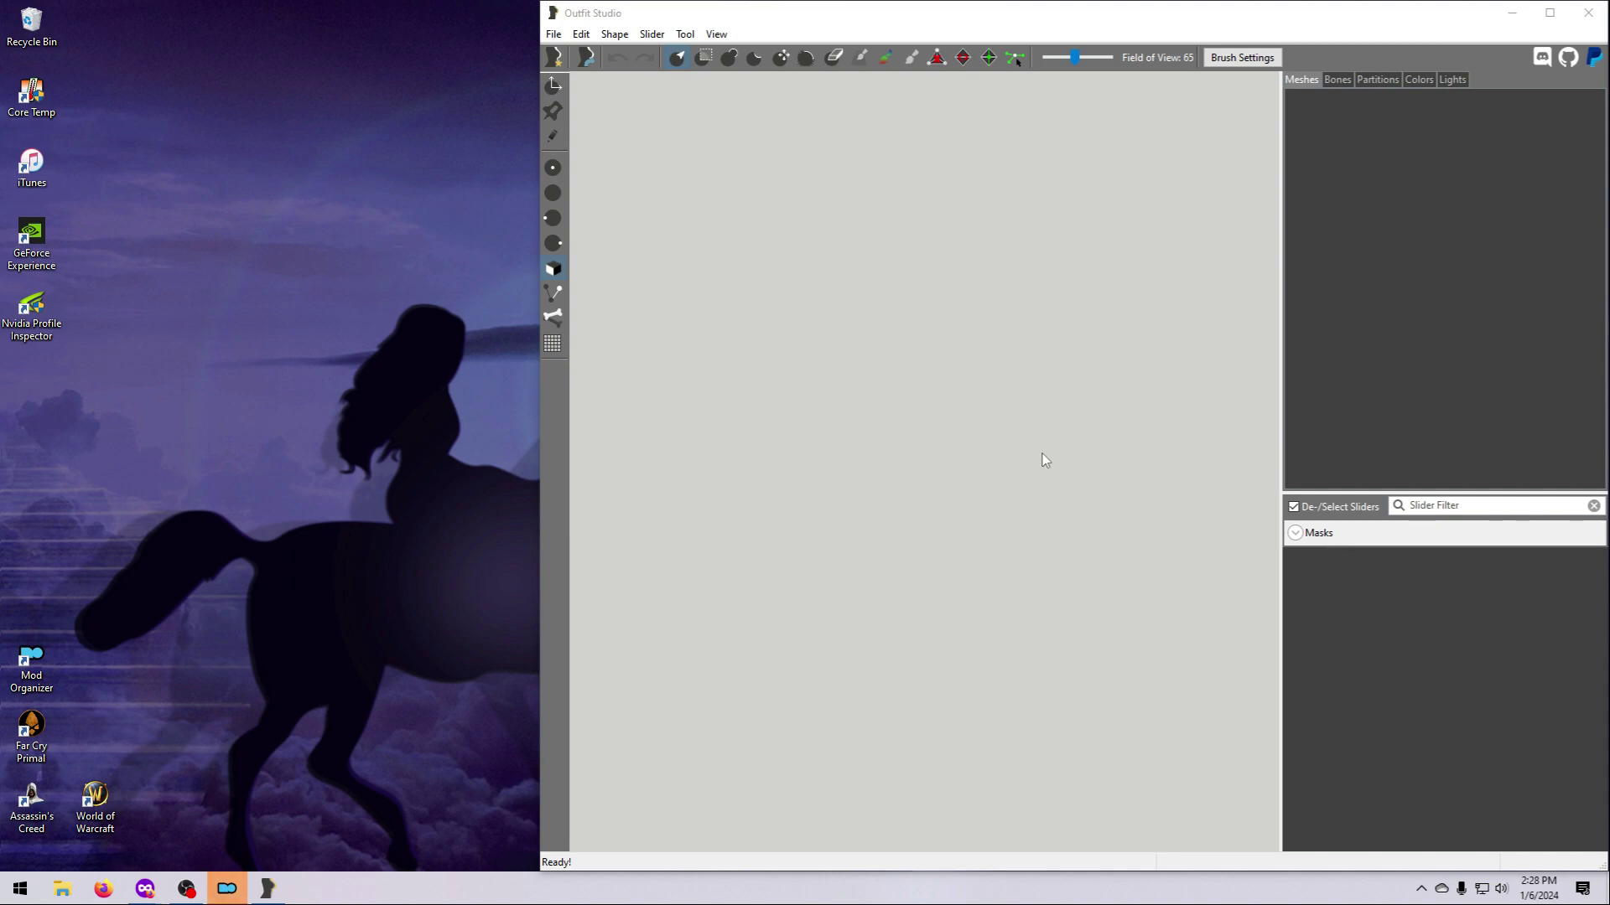
Show Outfit Studio's Settings with Advanced ticked to reveal Output Path and Project Path
click(554, 34)
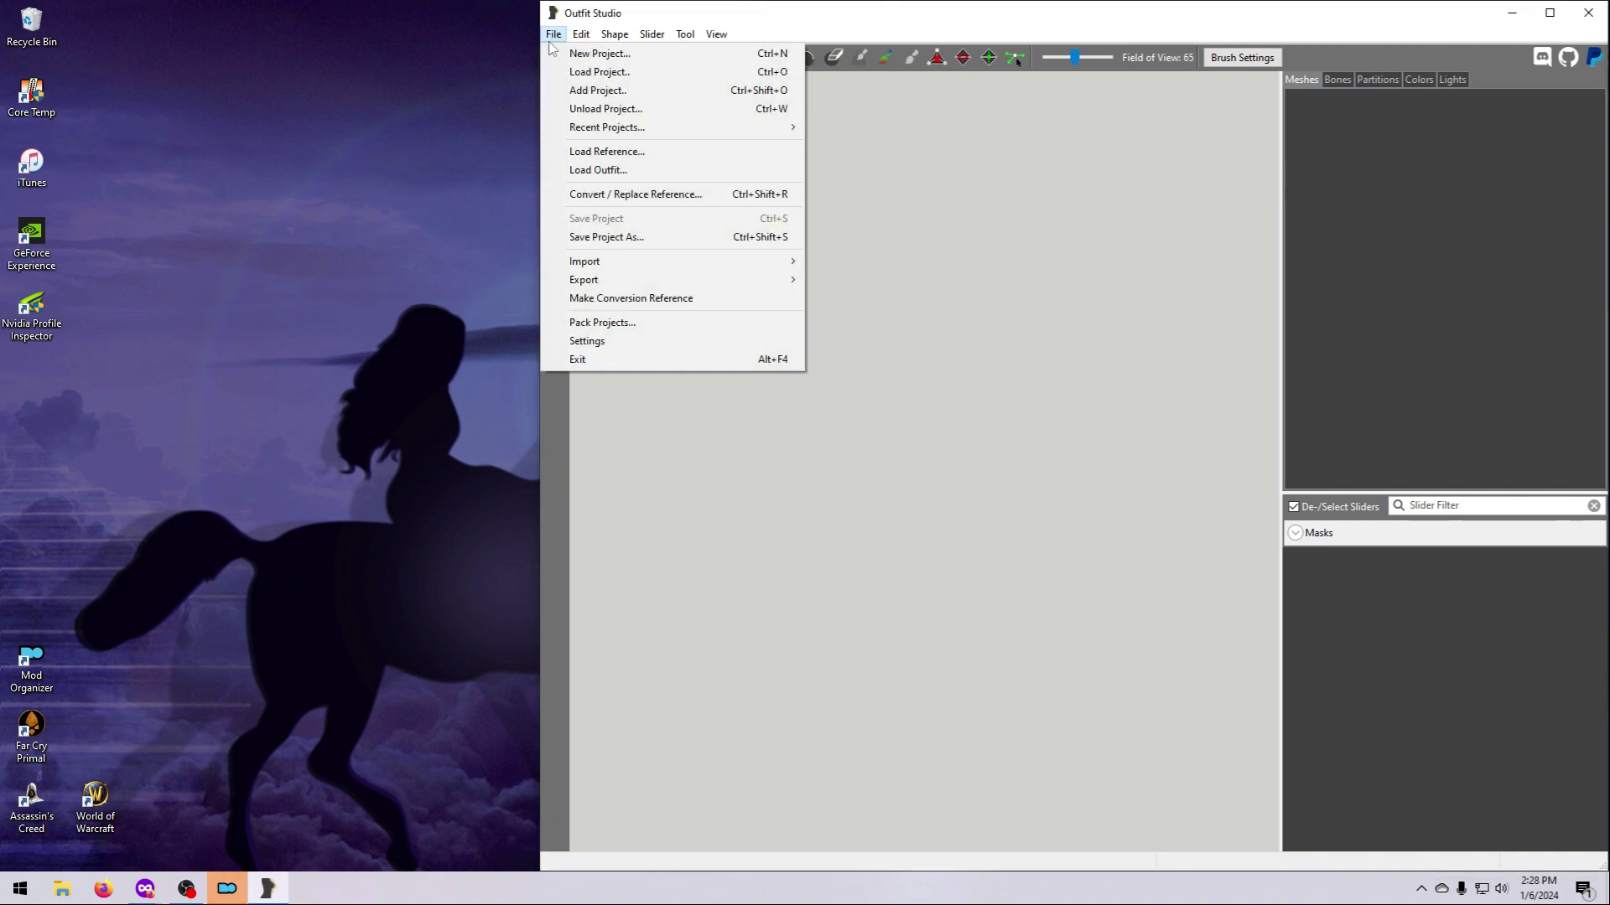
click(594, 342)
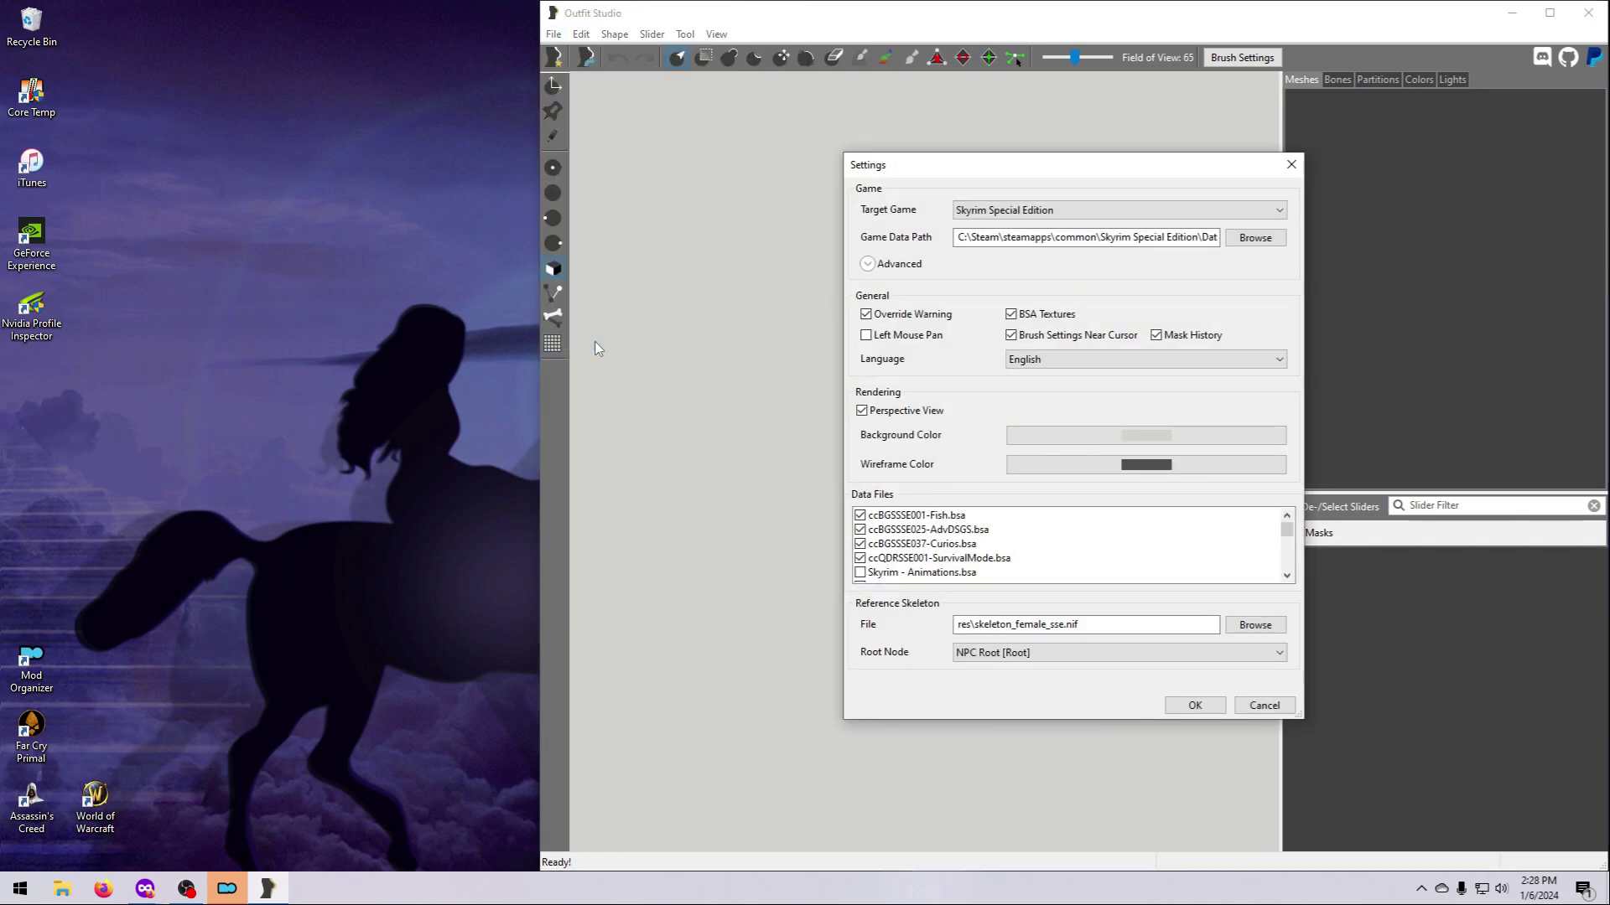
click(867, 265)
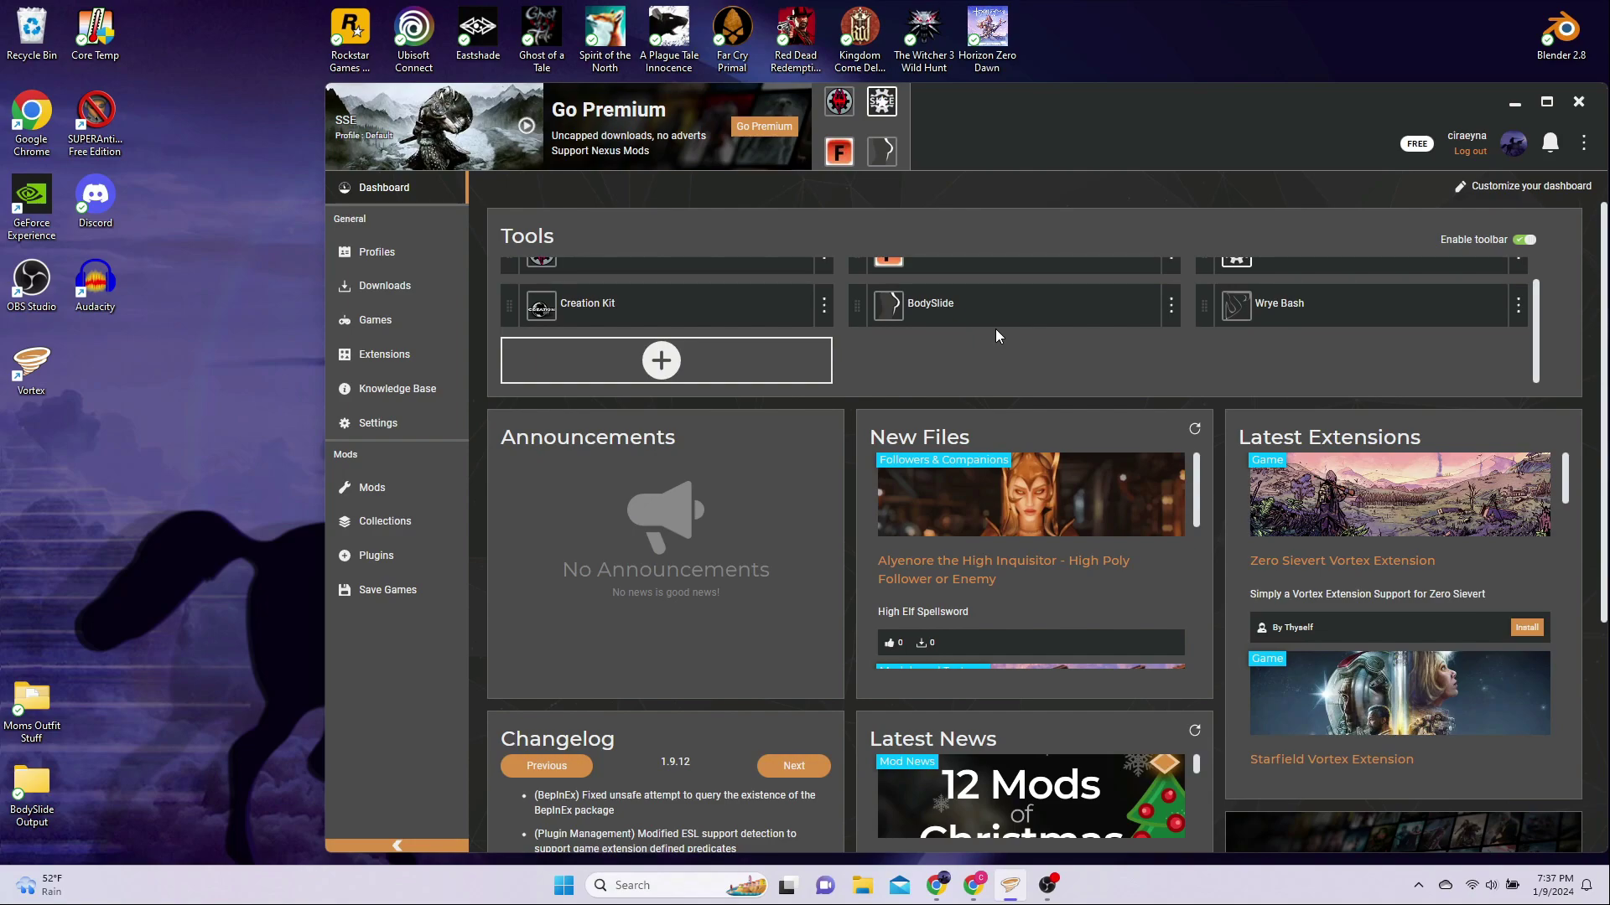
Add a new Vortex dashboard tool and start entering its name, Outfit Studio
click(657, 362)
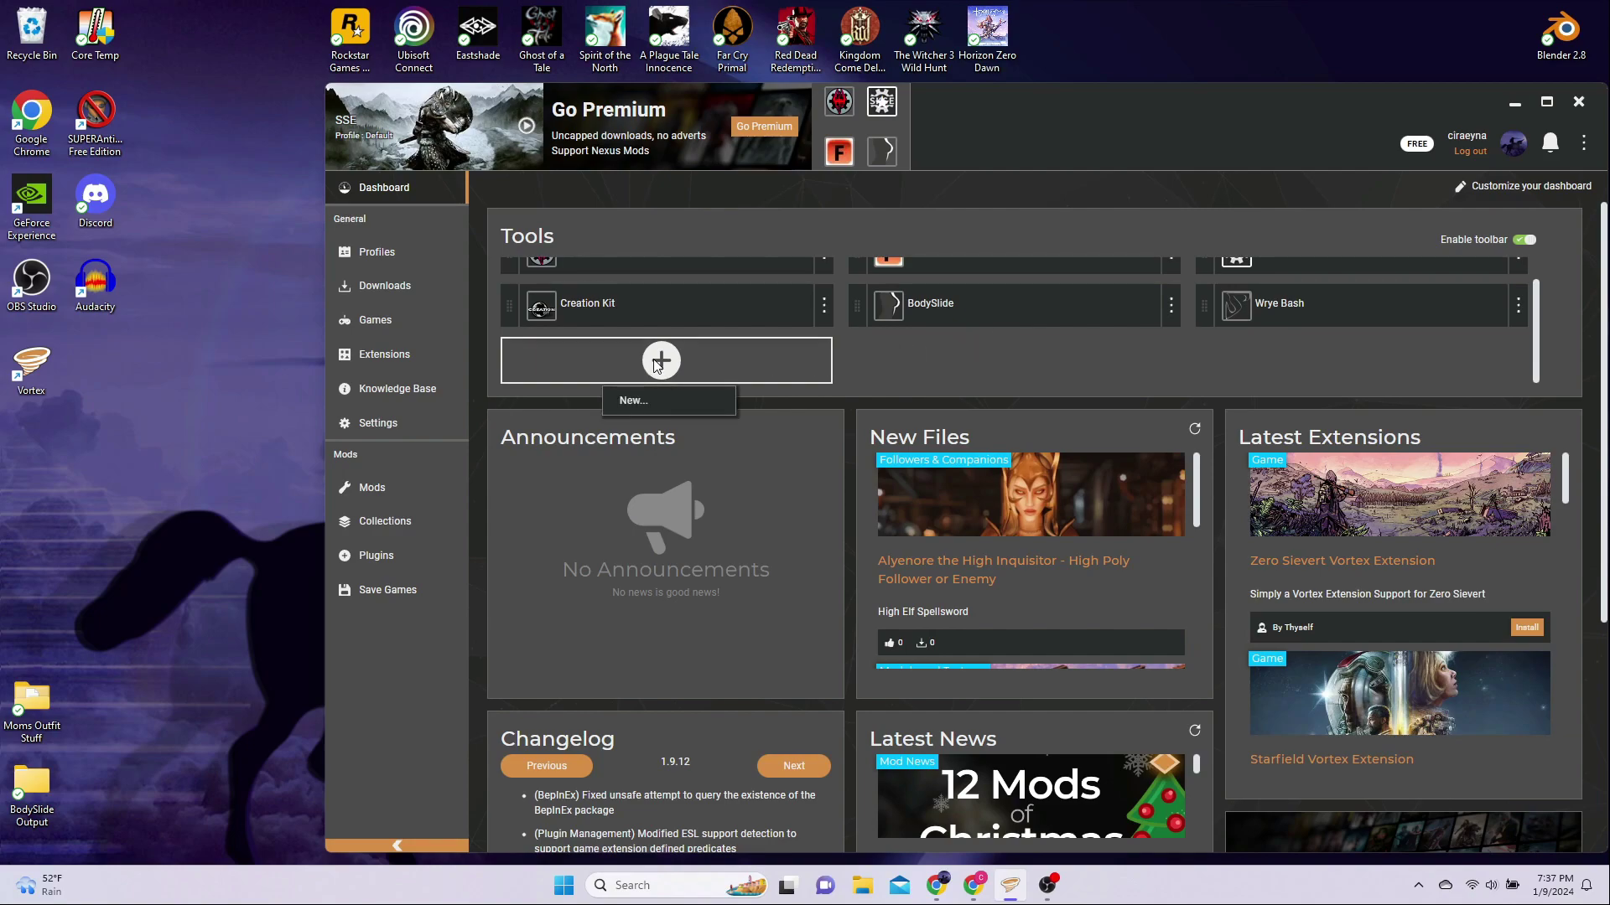
click(637, 402)
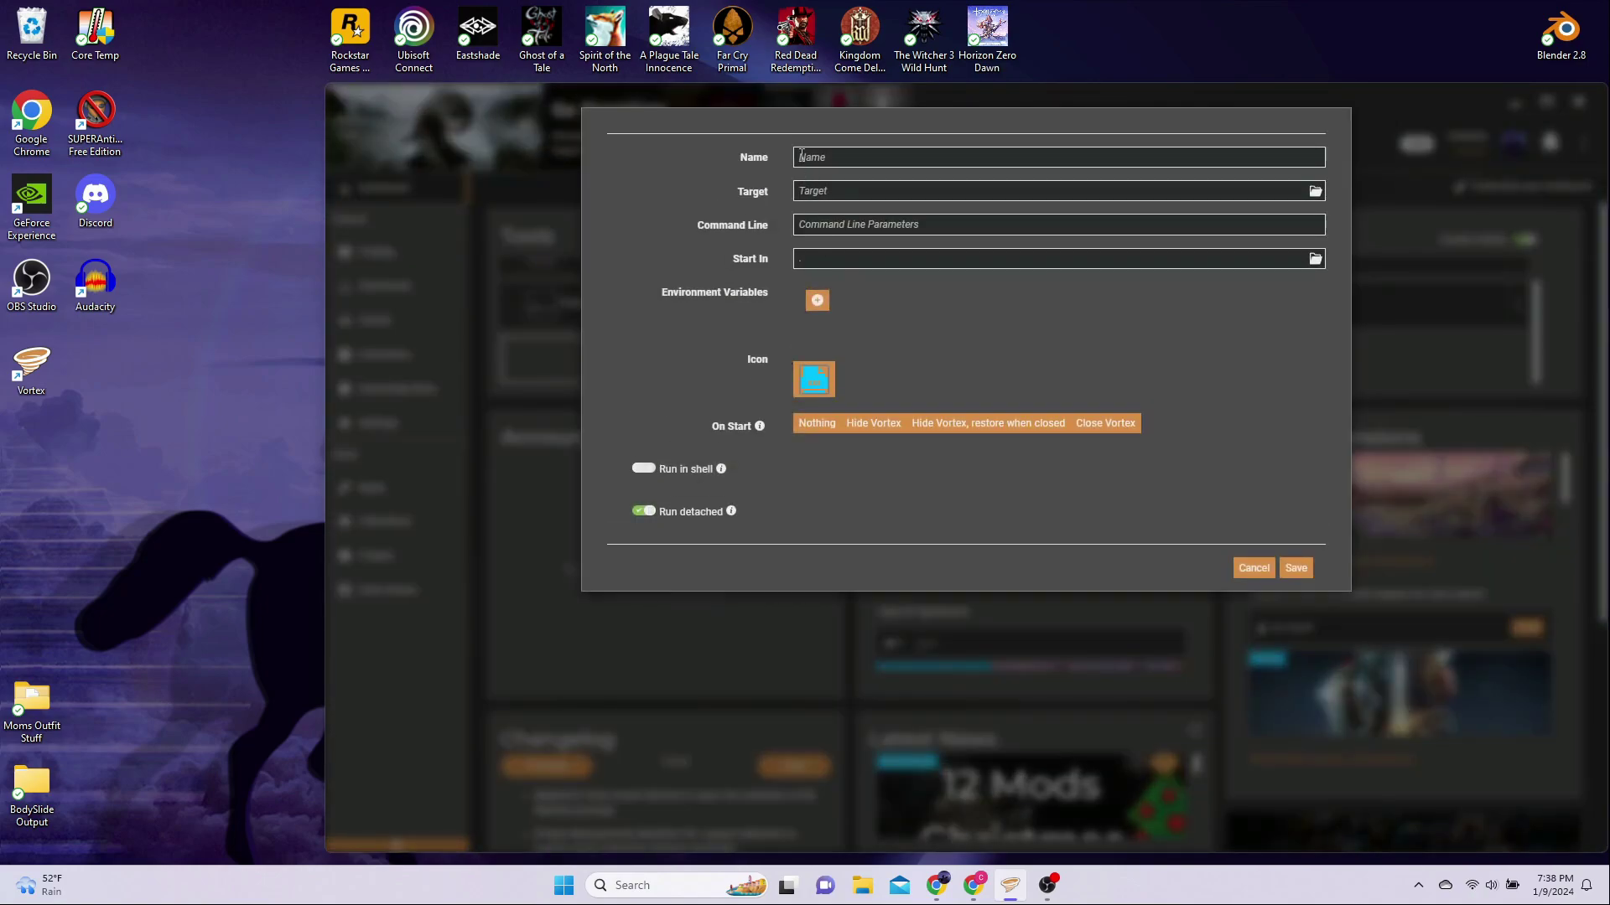
click(801, 157)
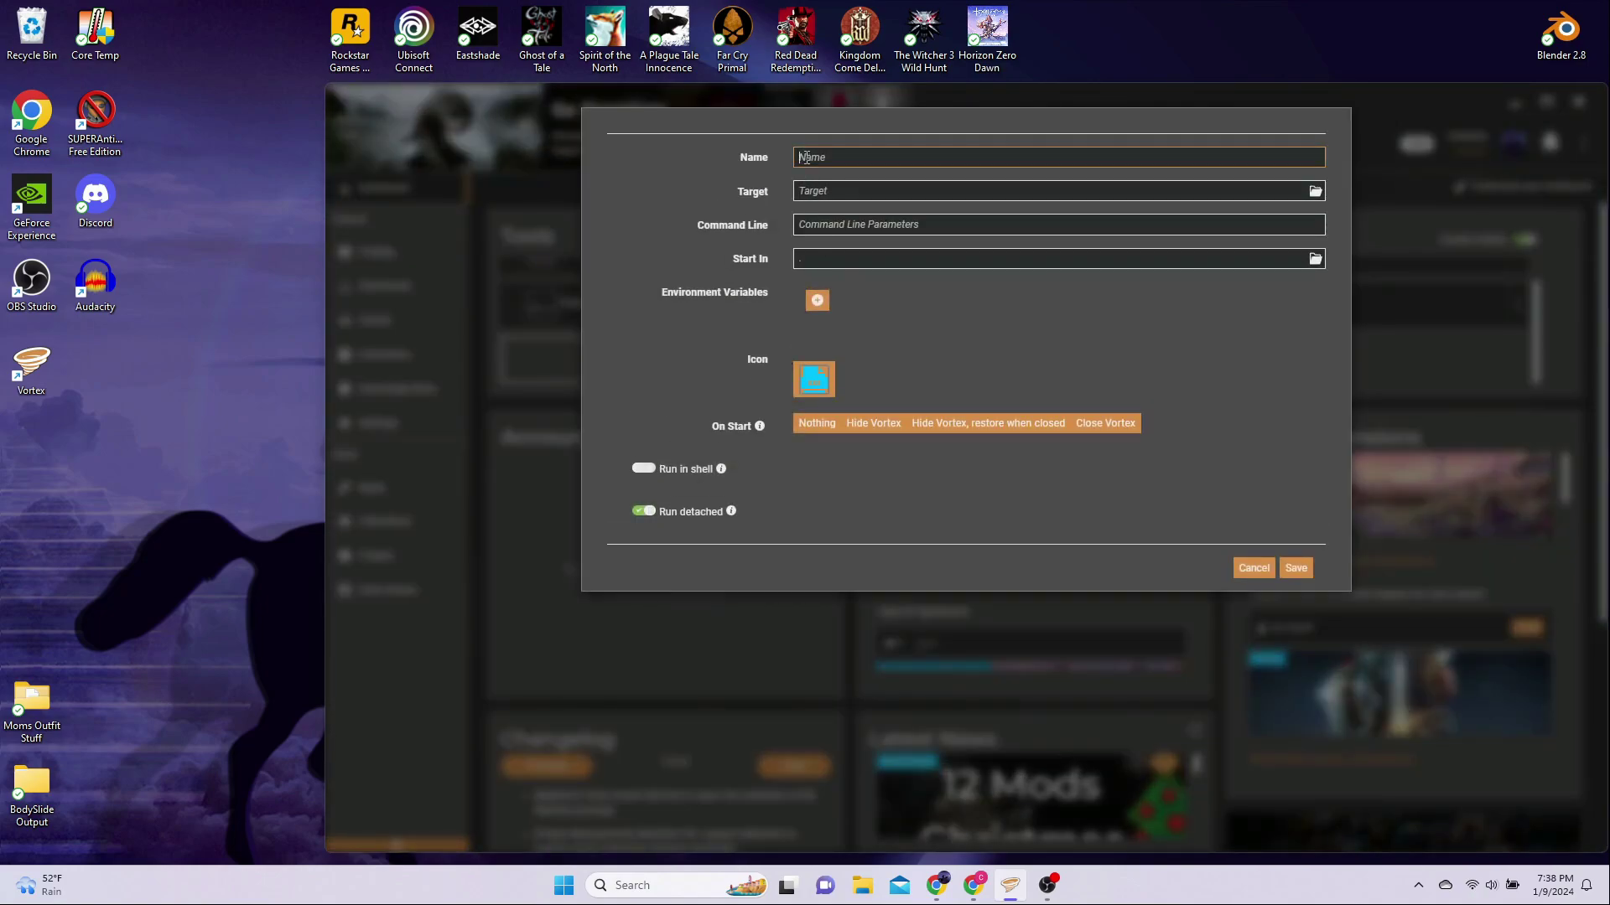
text(Outfit Studio)
Point the tool's Target at OutfitStudio x64.exe in Data\CalienteTools\BodySlide
click(1317, 209)
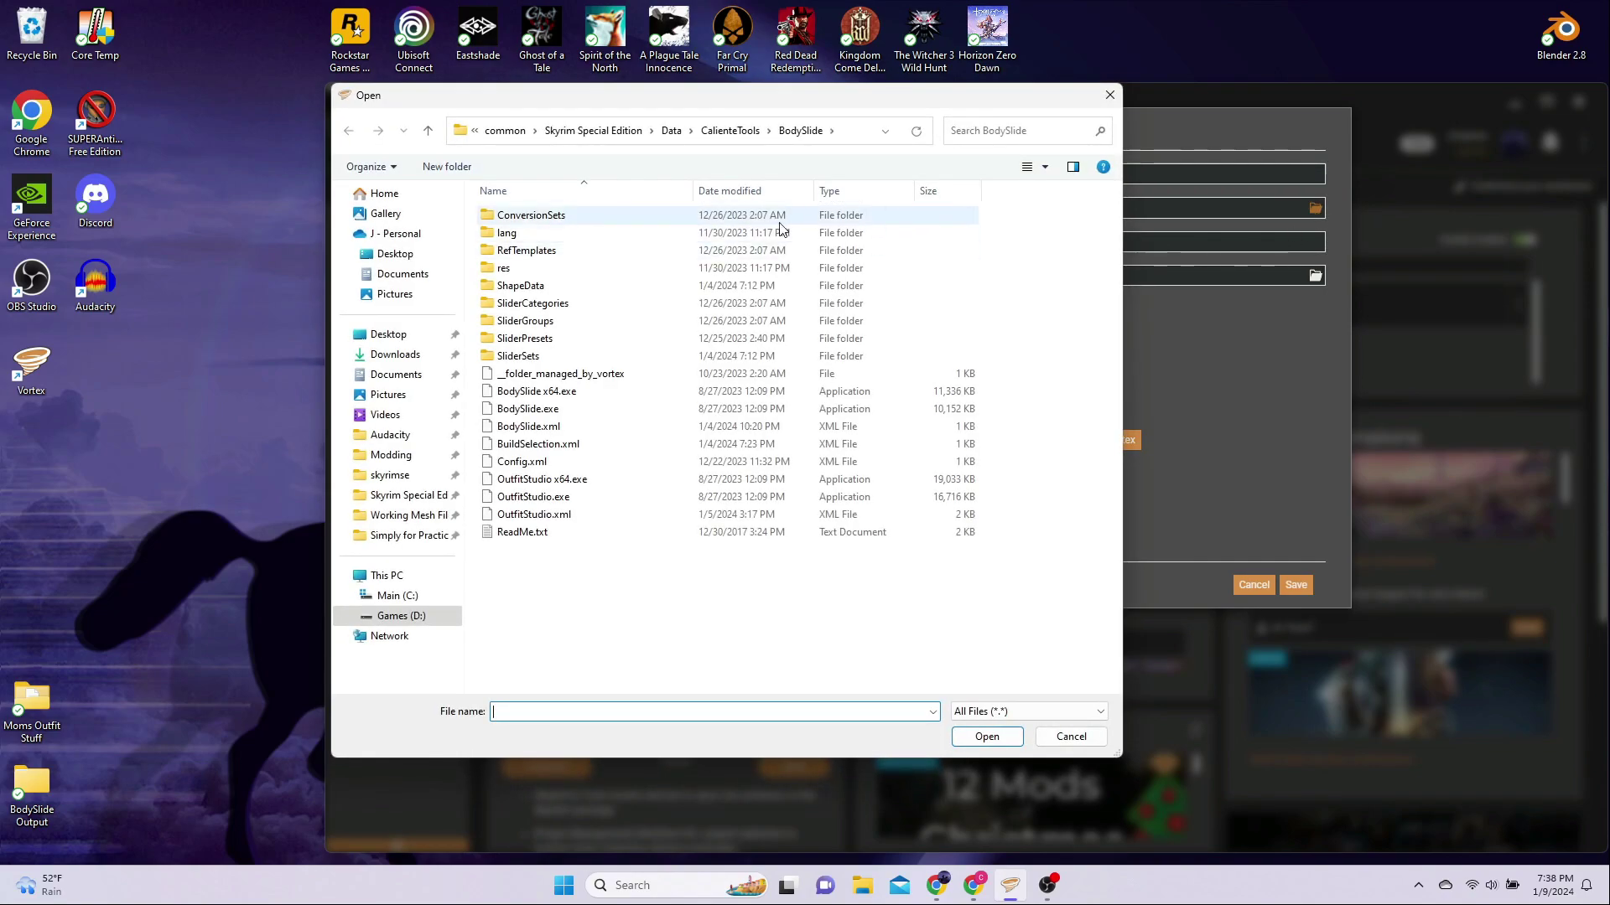
click(592, 132)
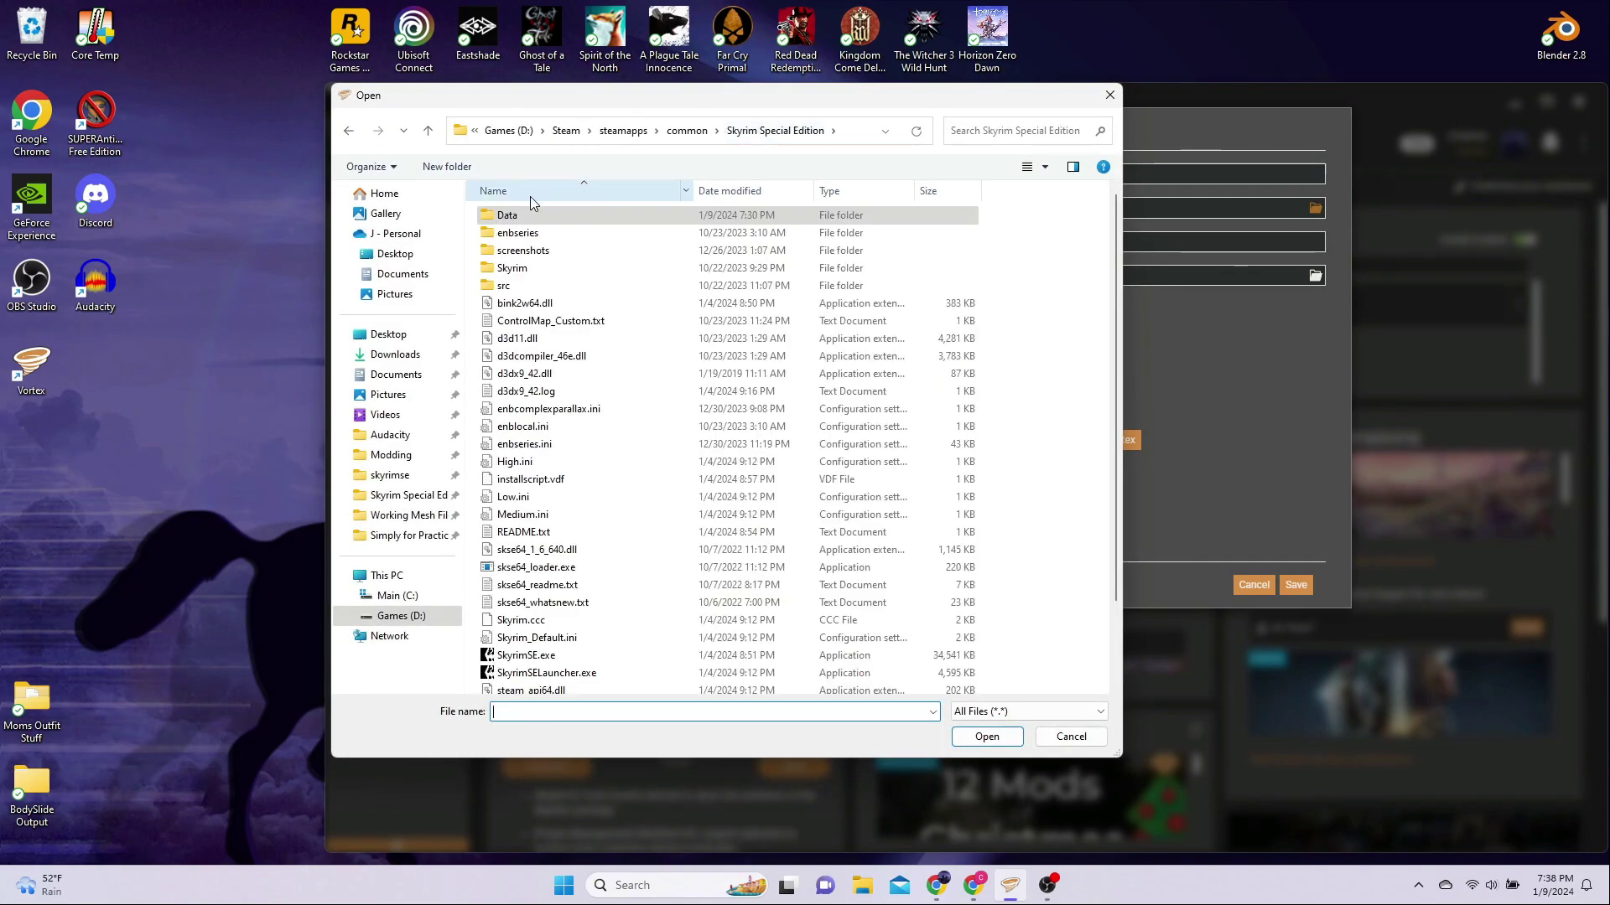
double_click(513, 216)
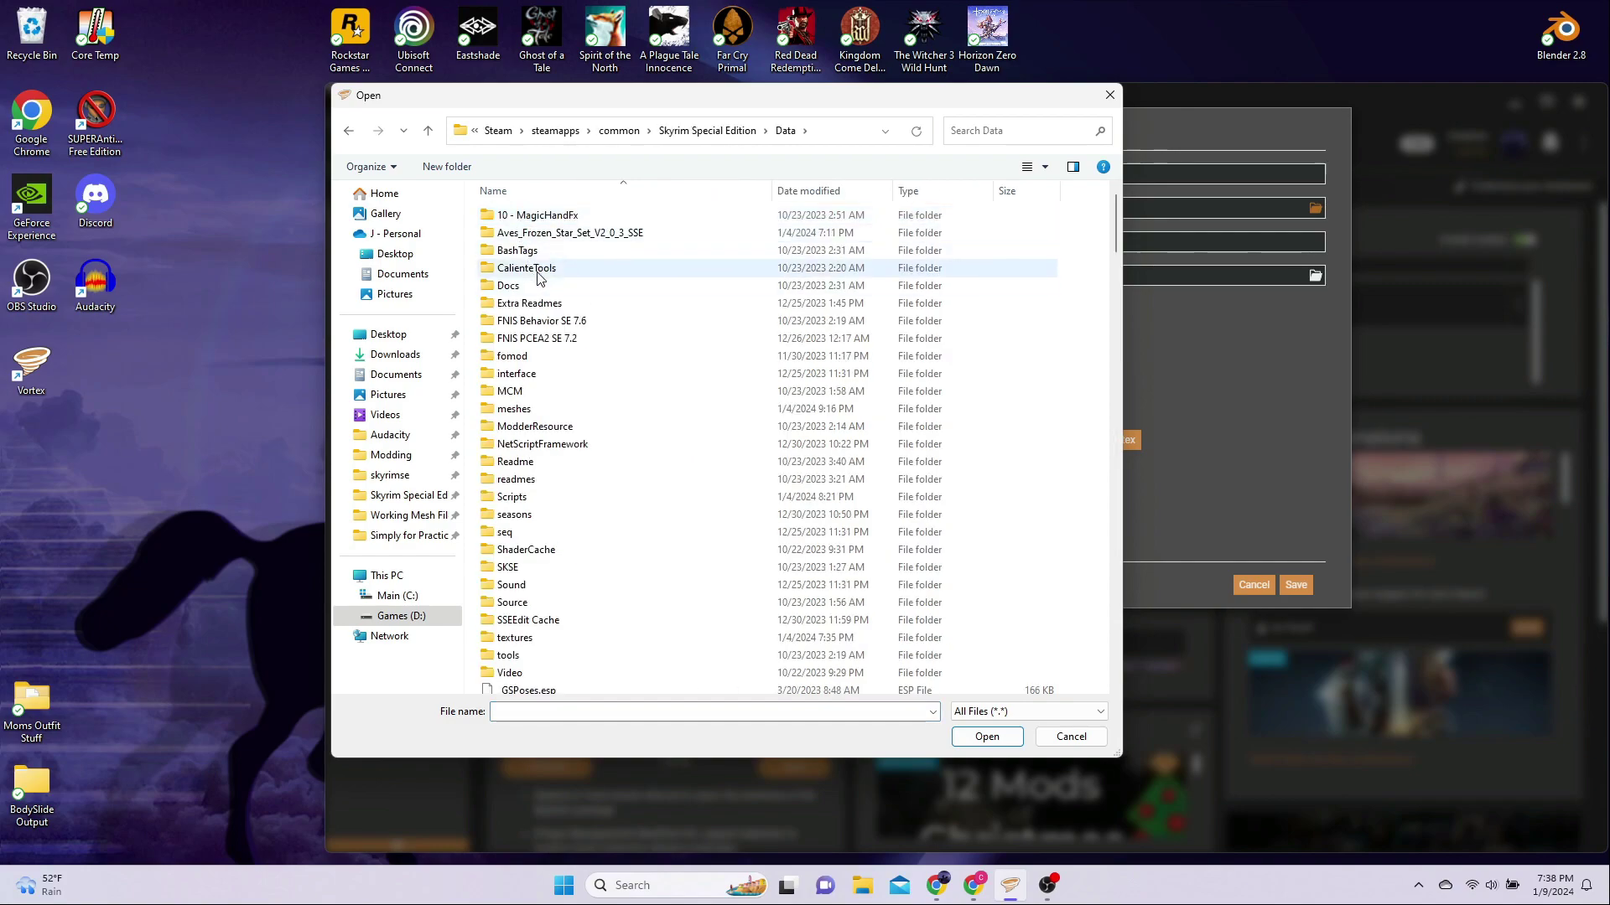
double_click(526, 268)
double_click(526, 216)
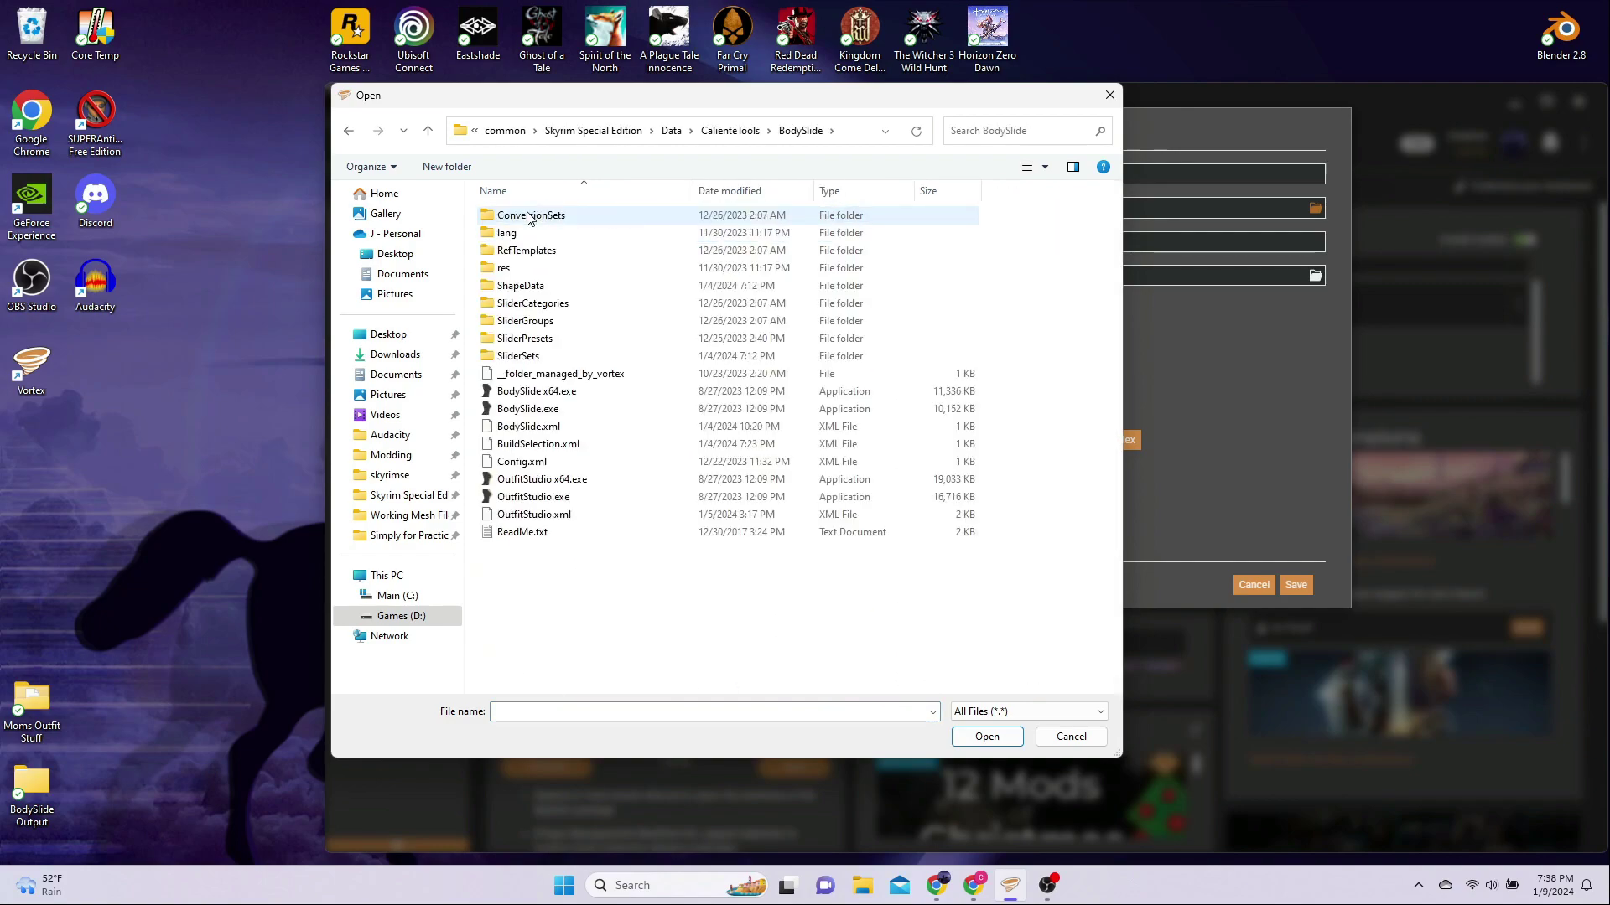
click(554, 482)
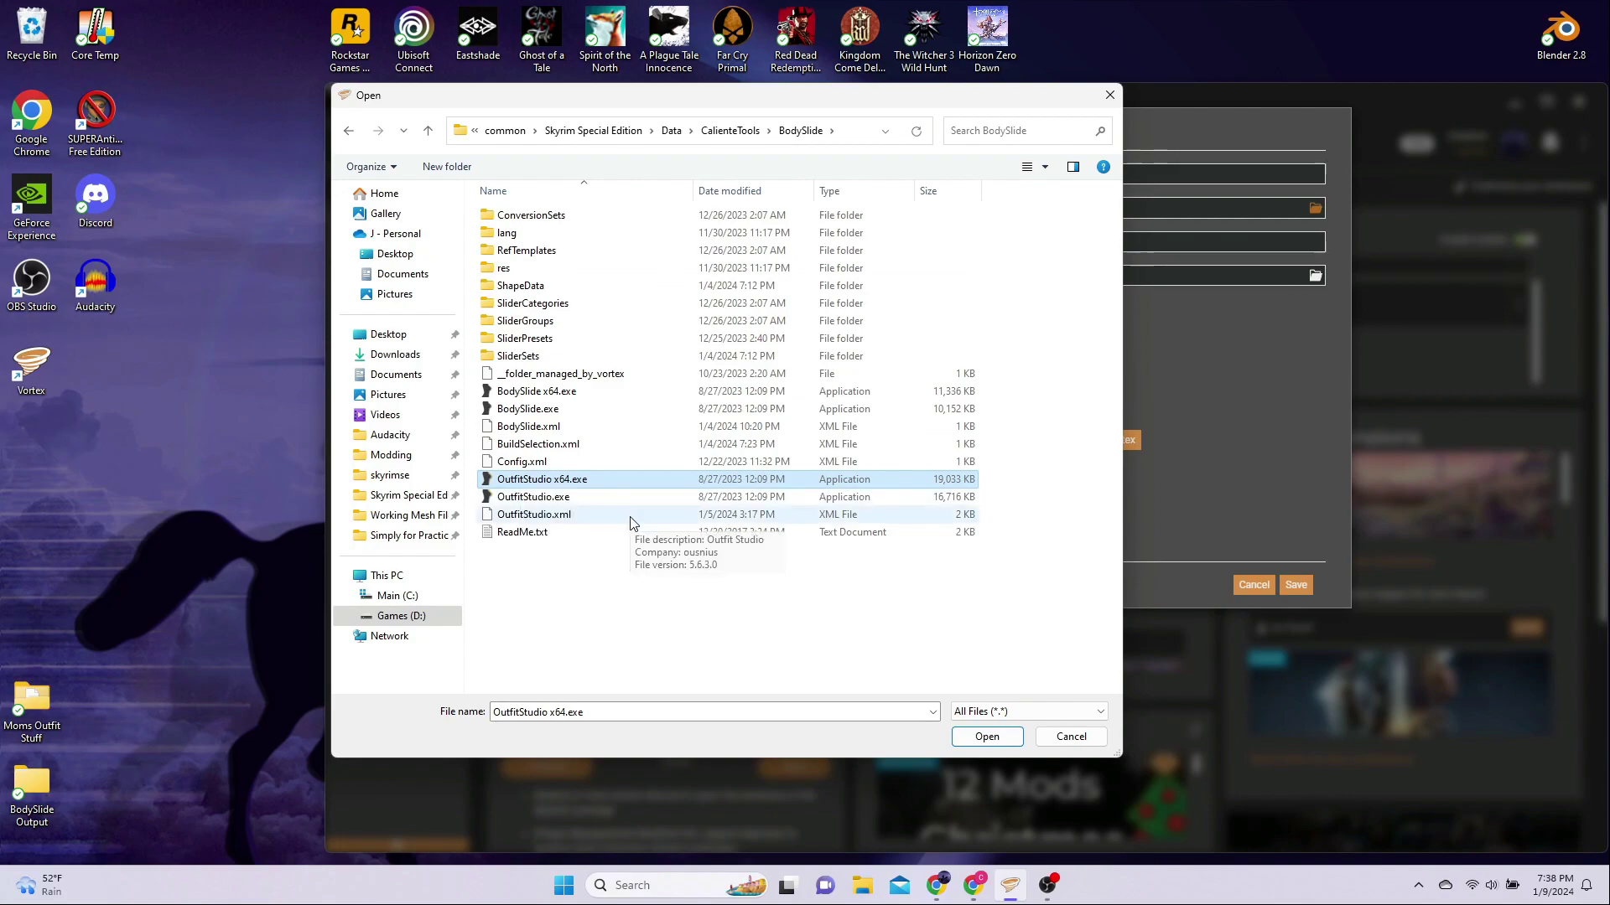
click(985, 739)
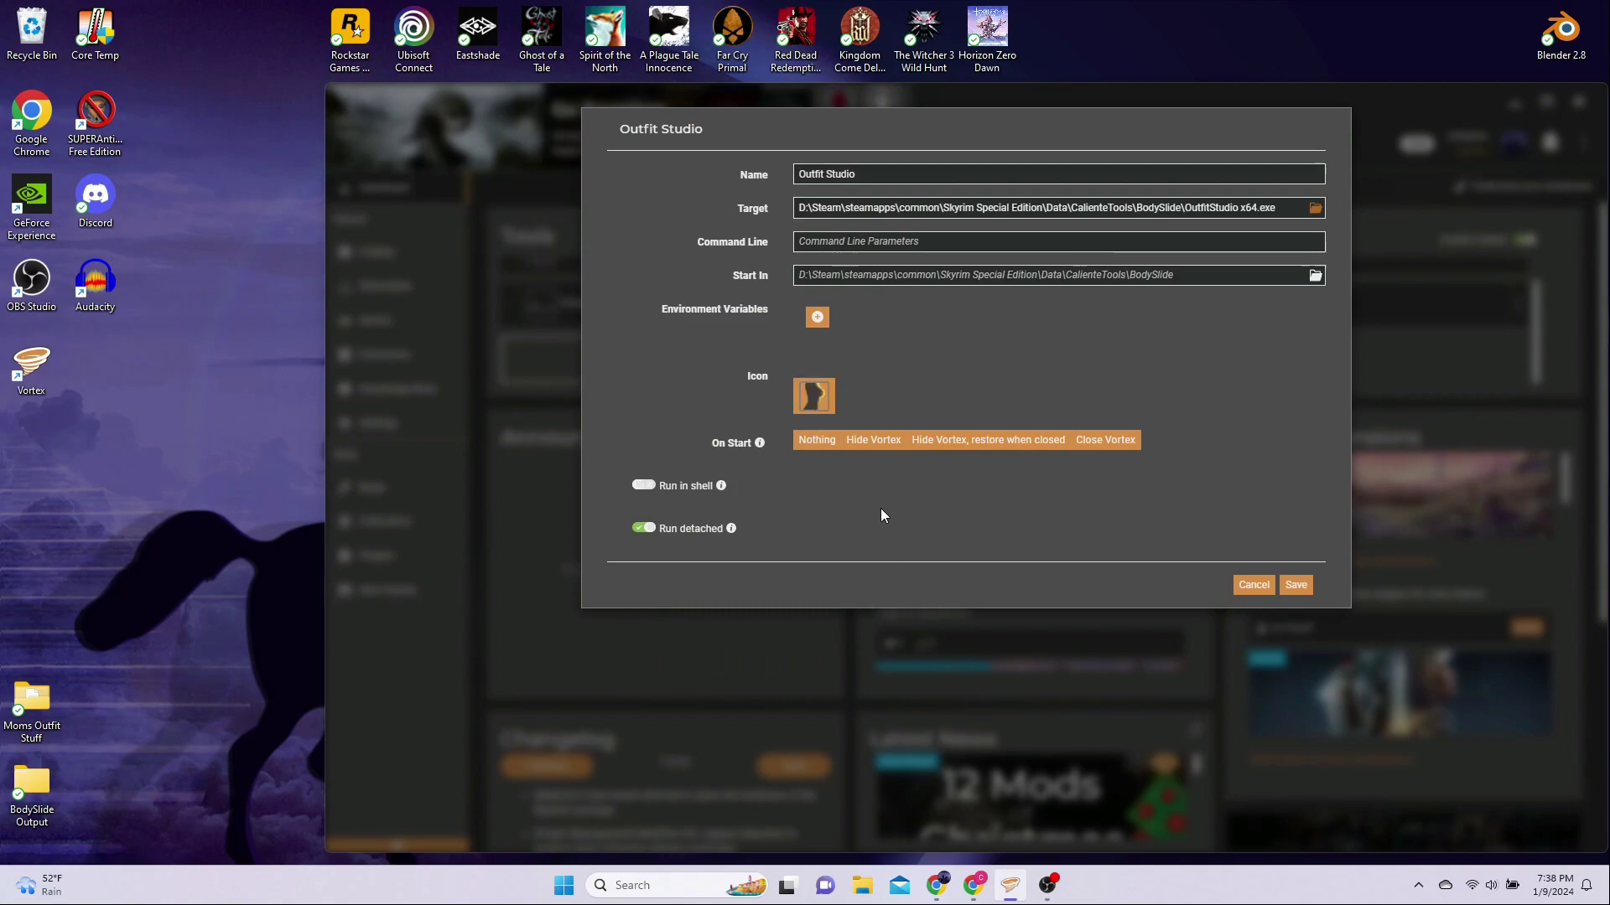
Choose OutfitStudio x64.exe from the BodySlide folder as the tool's icon, showing Executables (*.exe)
click(813, 396)
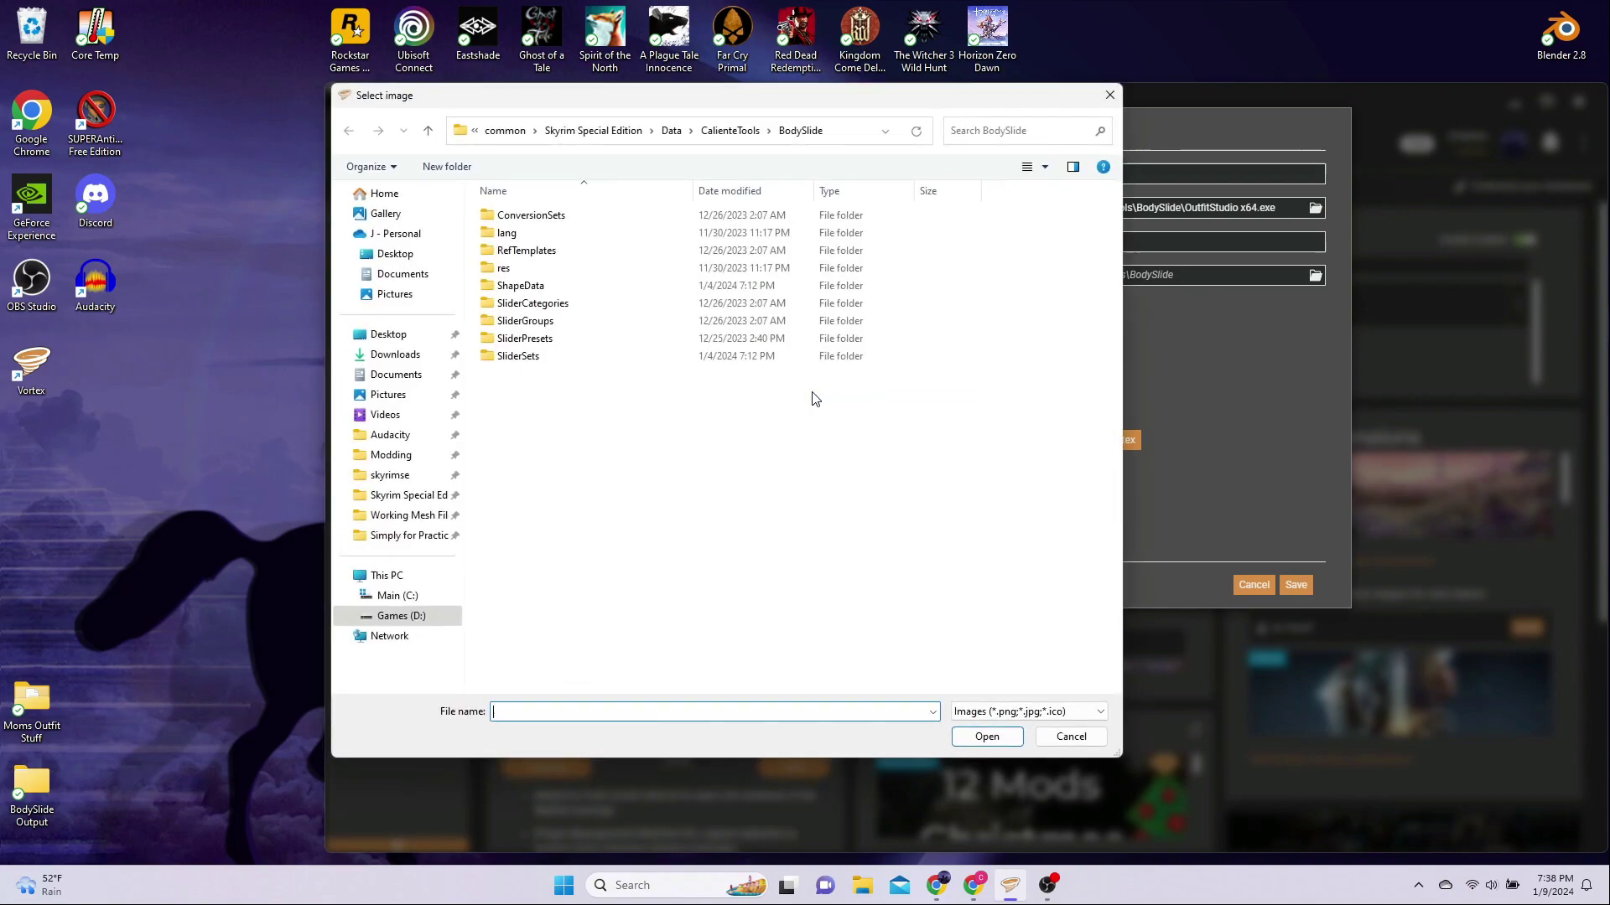
click(734, 130)
double_click(542, 218)
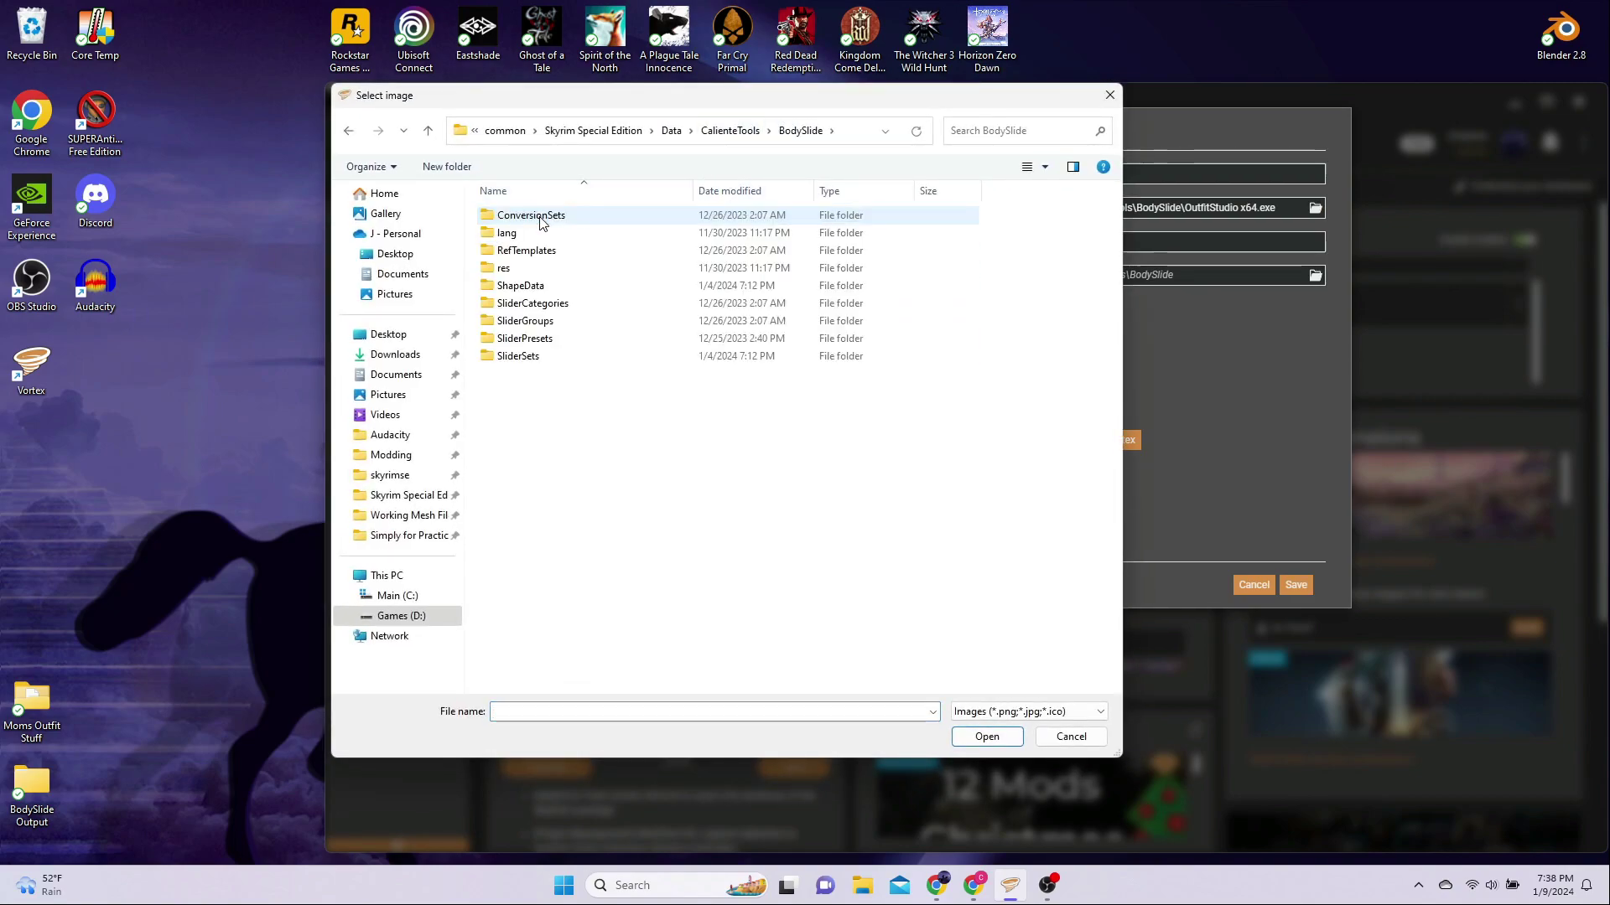
click(1101, 713)
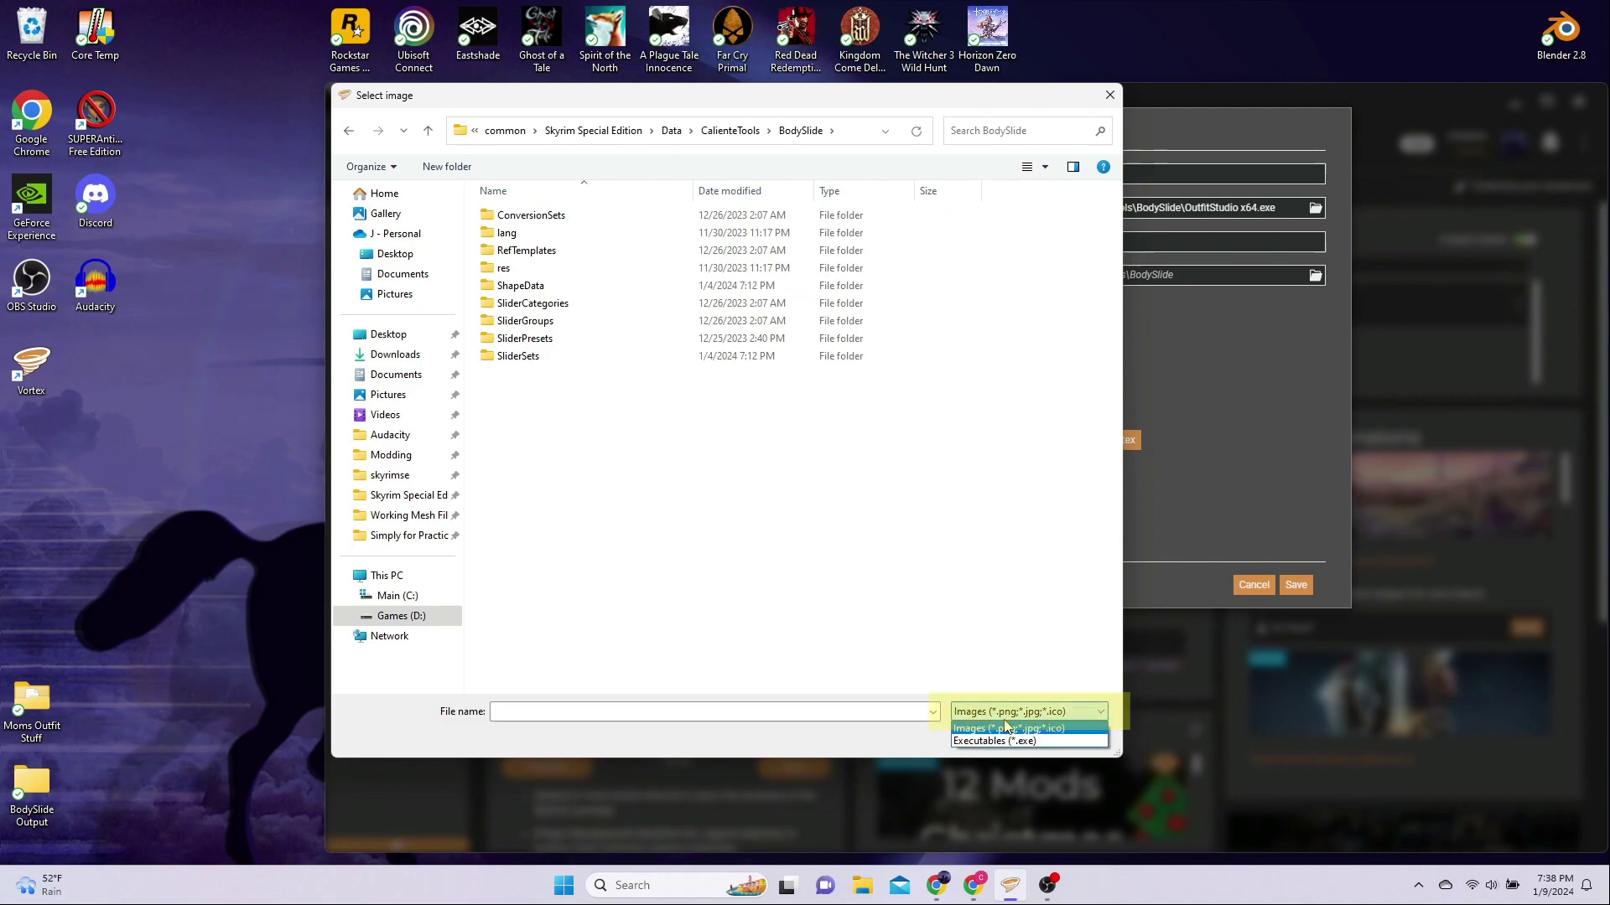
click(985, 743)
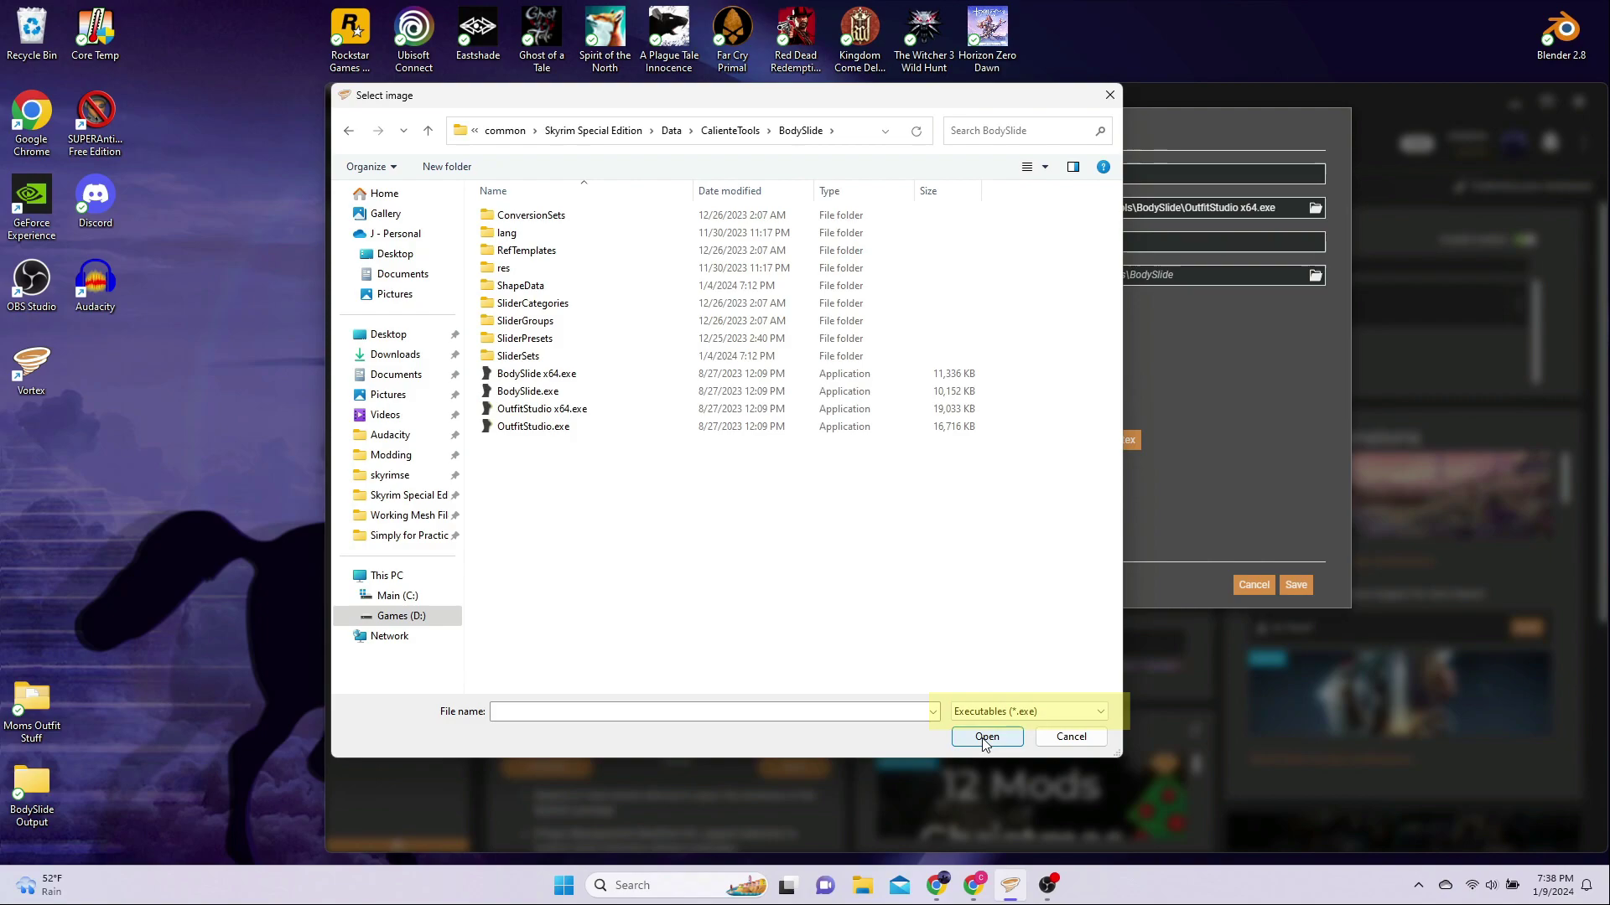
click(571, 418)
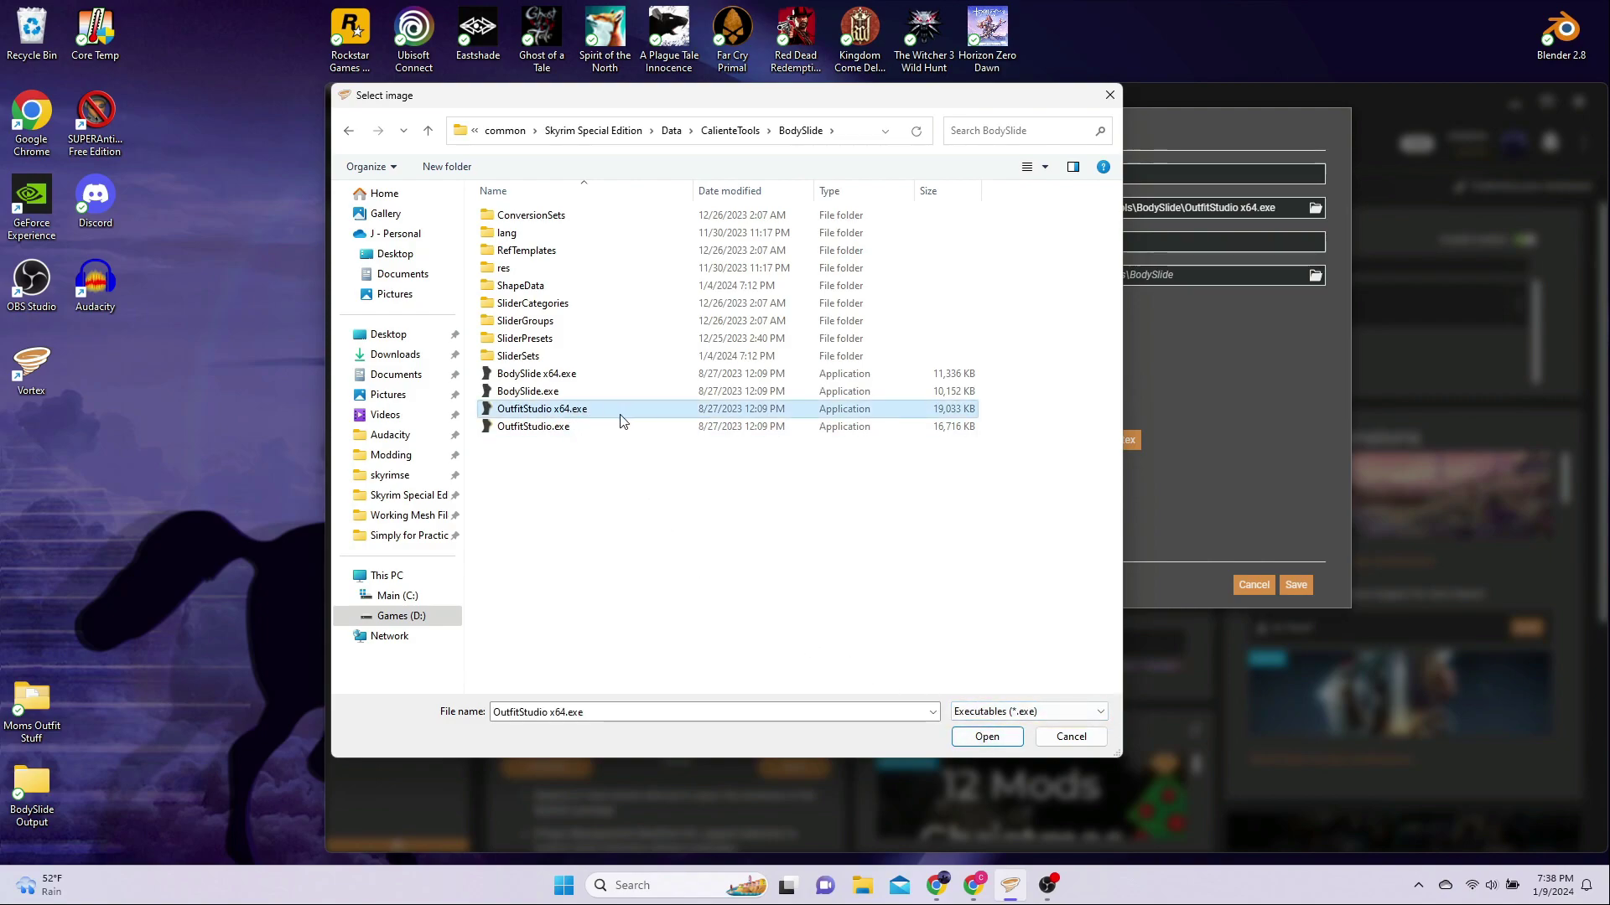
click(965, 741)
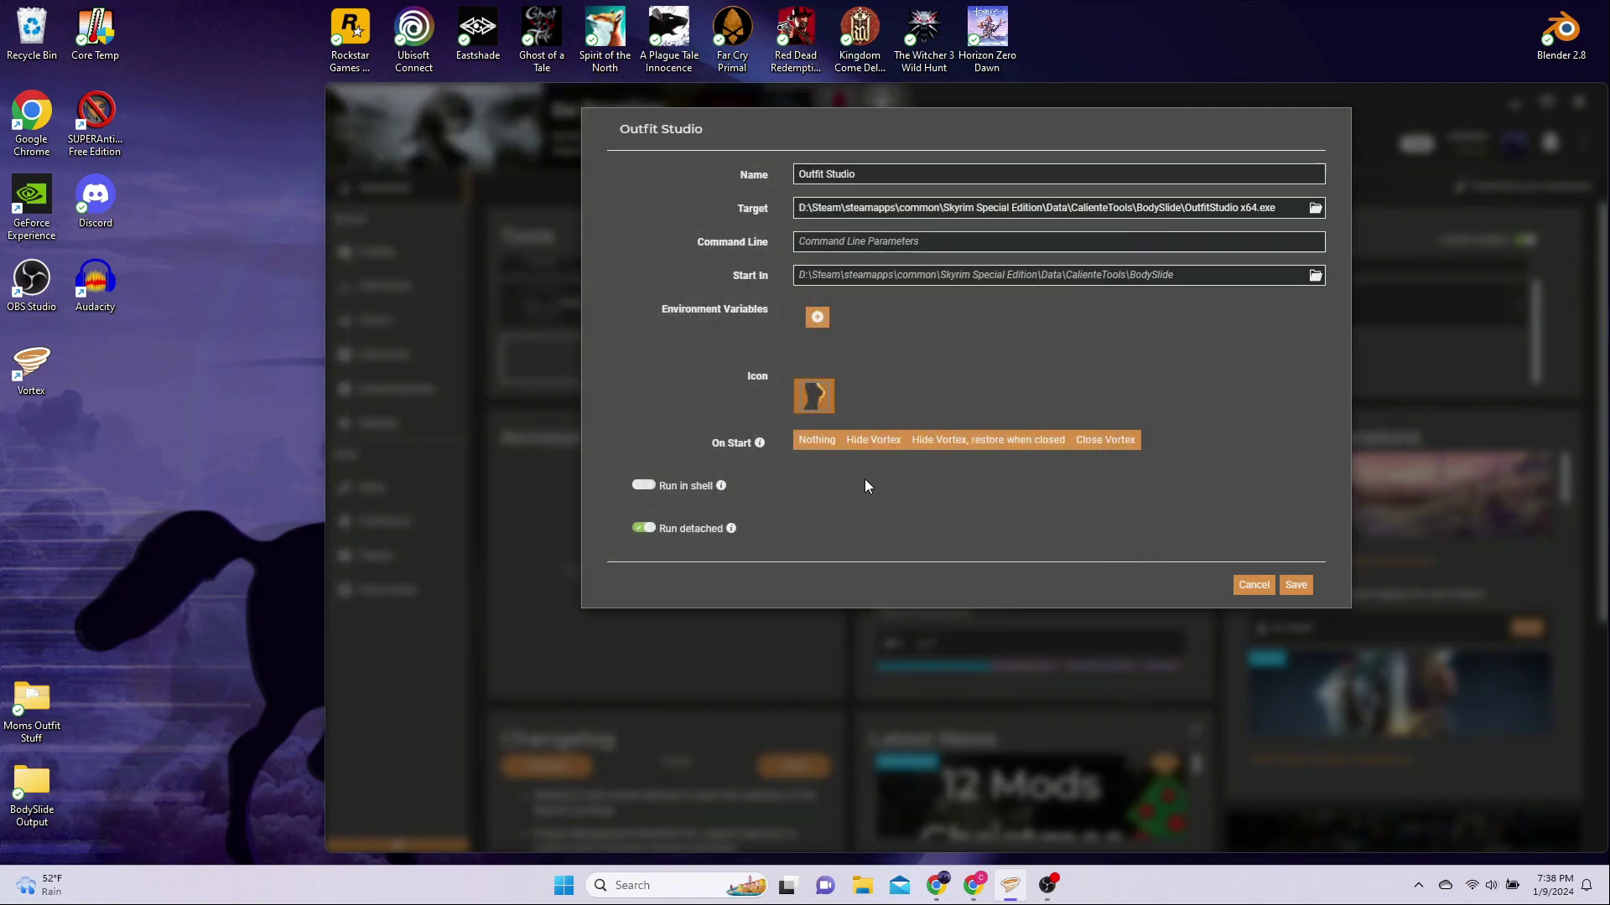
Save the Outfit Studio tool and drag its tile to the first Tools position
click(1301, 586)
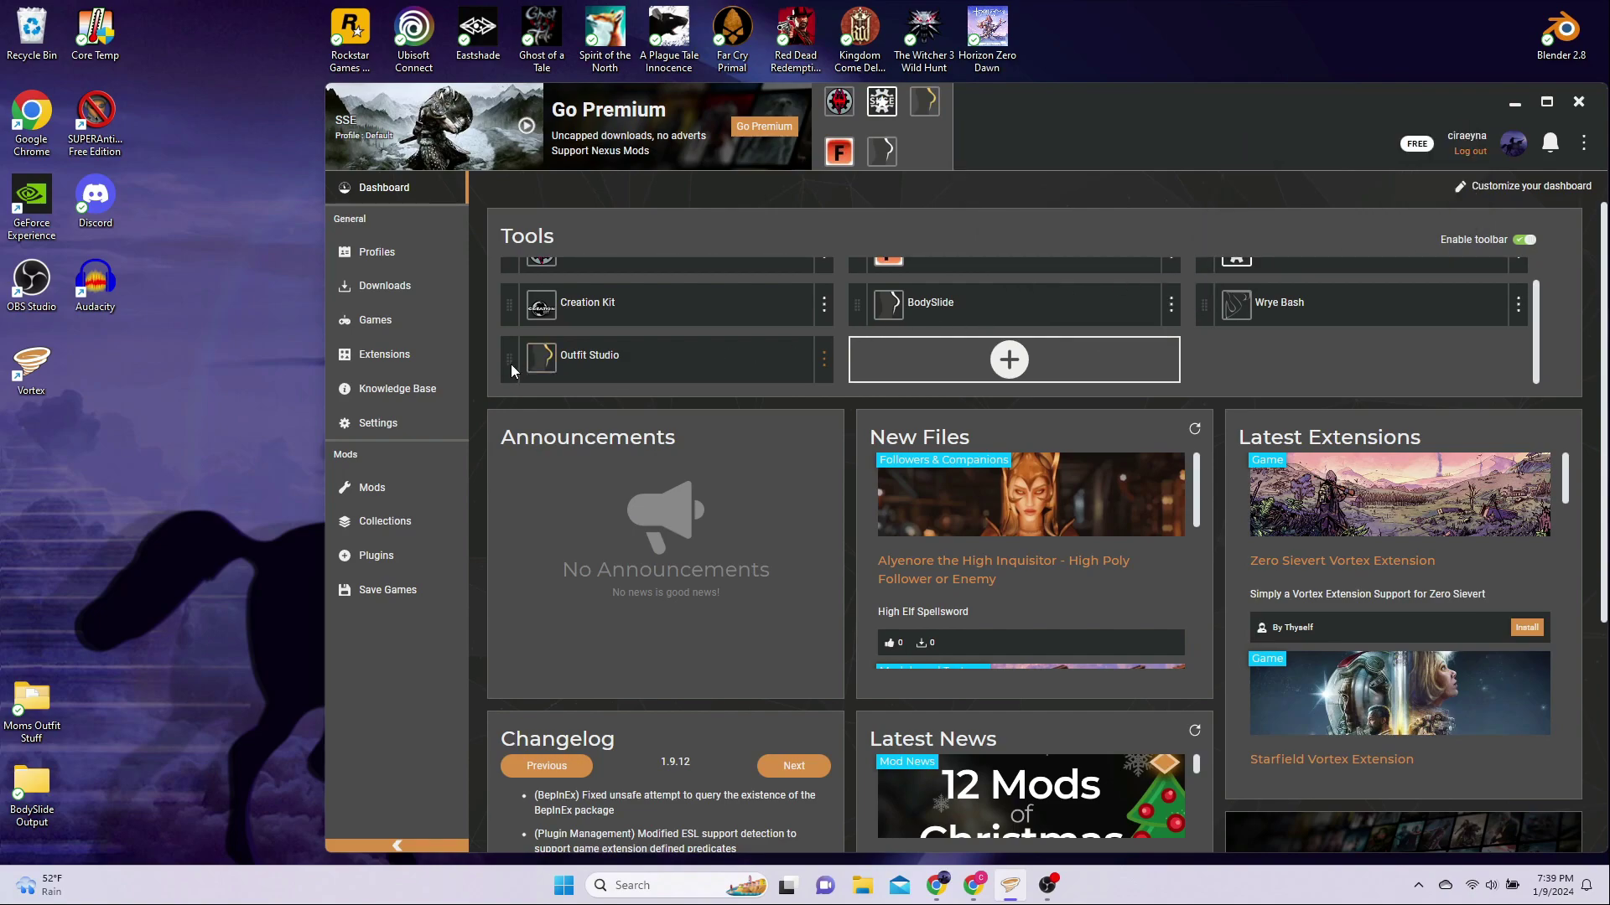
drag(512, 371, 632, 293)
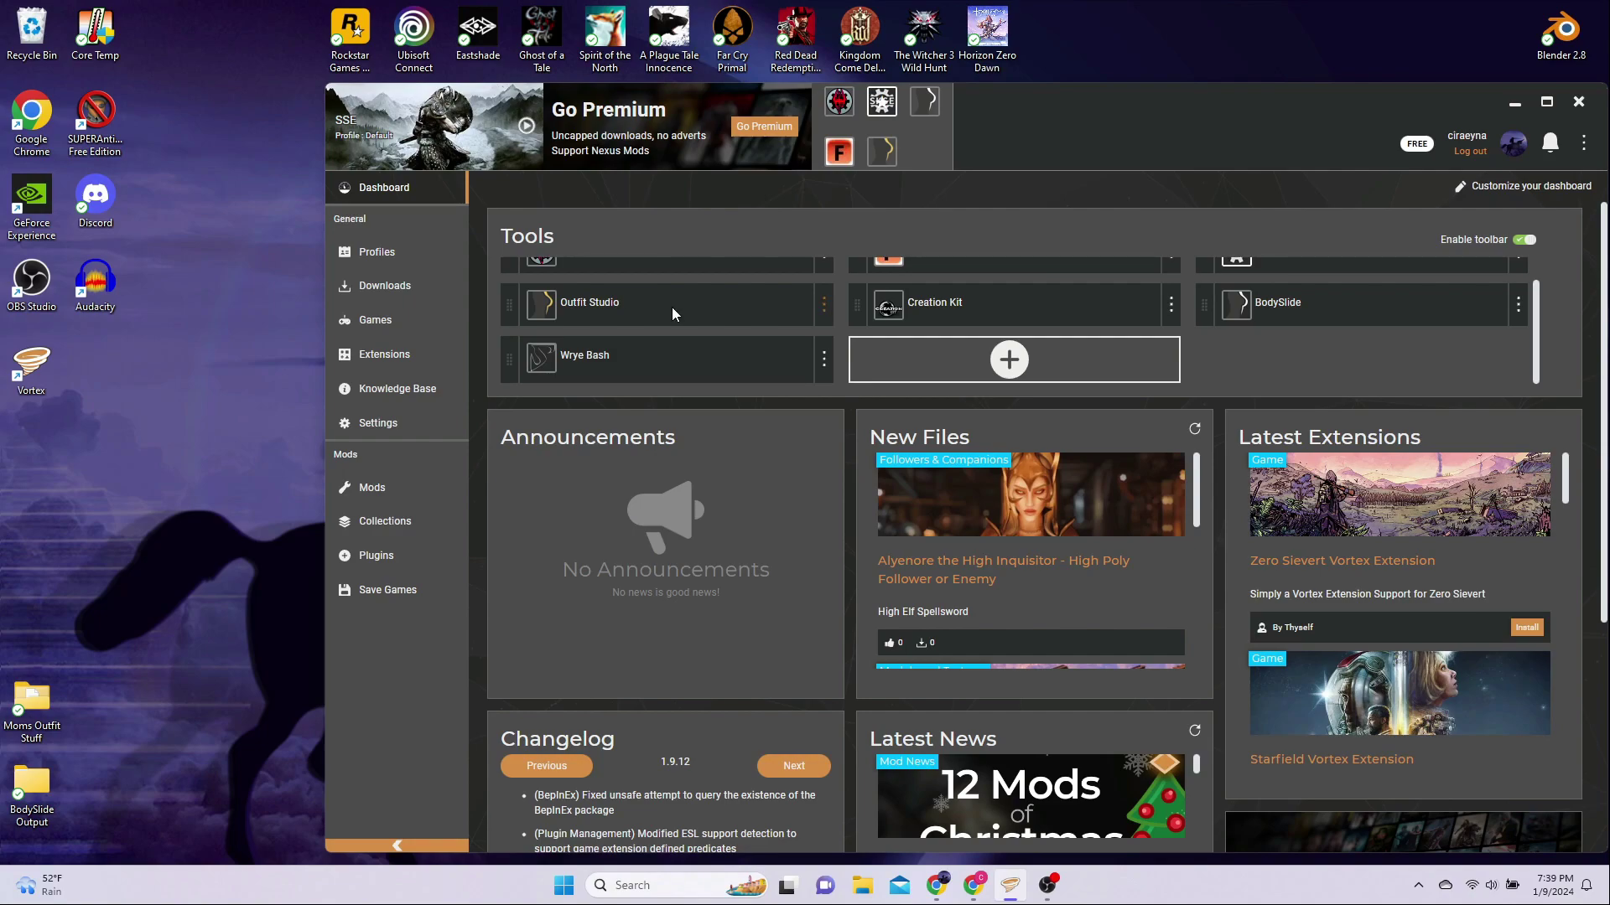
Filter the Mods list by 'outfit', select BodySlide and Outfit Studio, and open the game folder
click(389, 492)
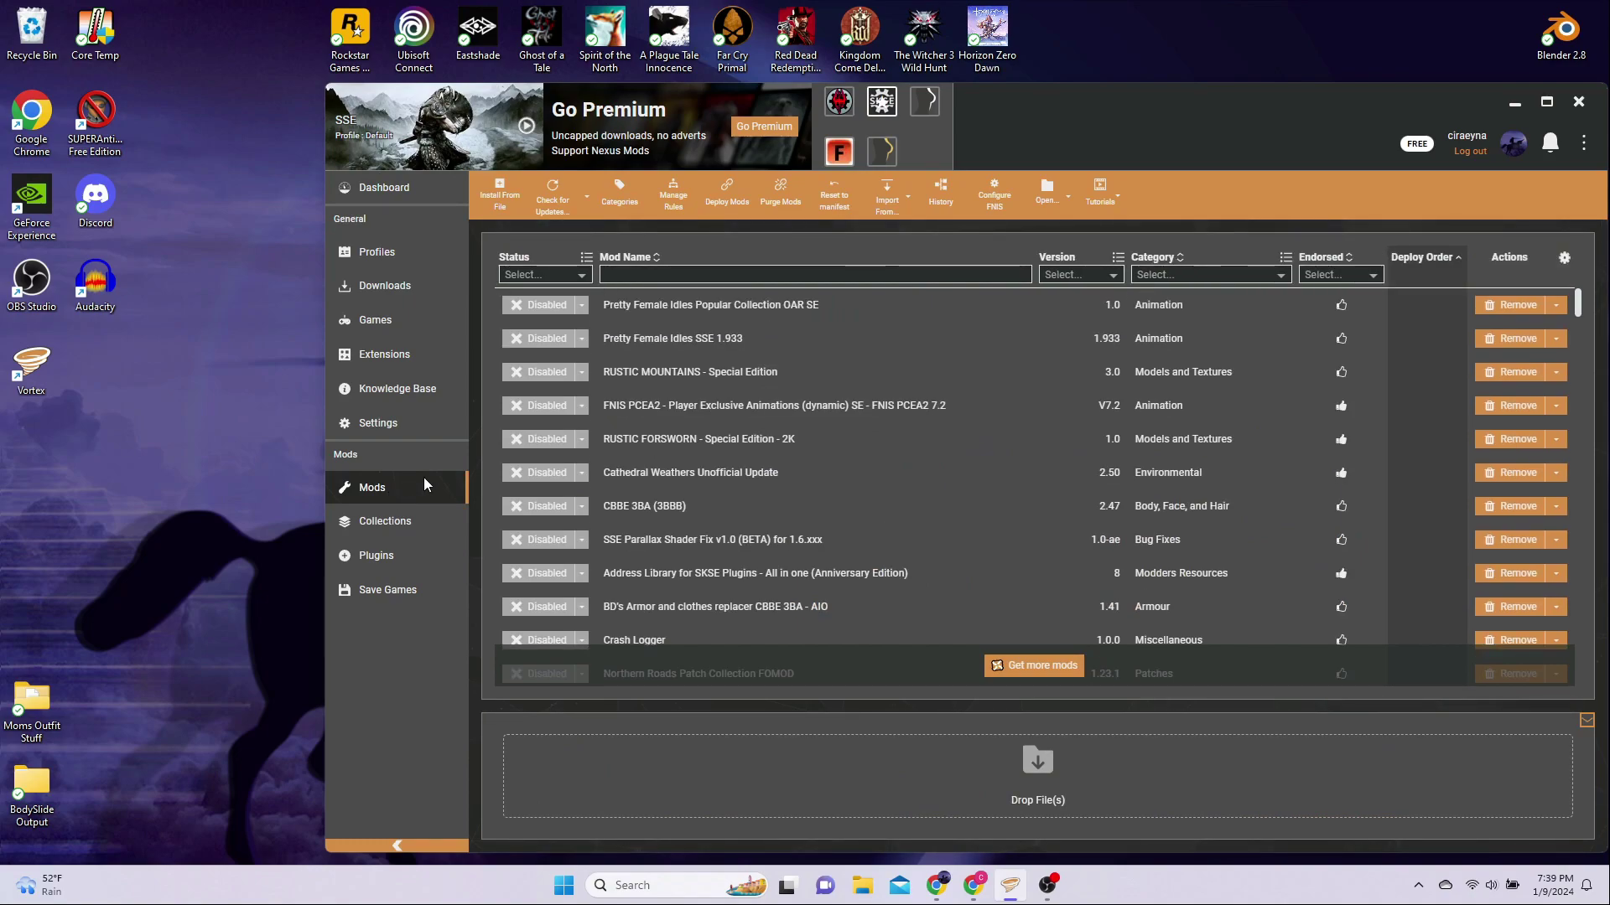
click(862, 274)
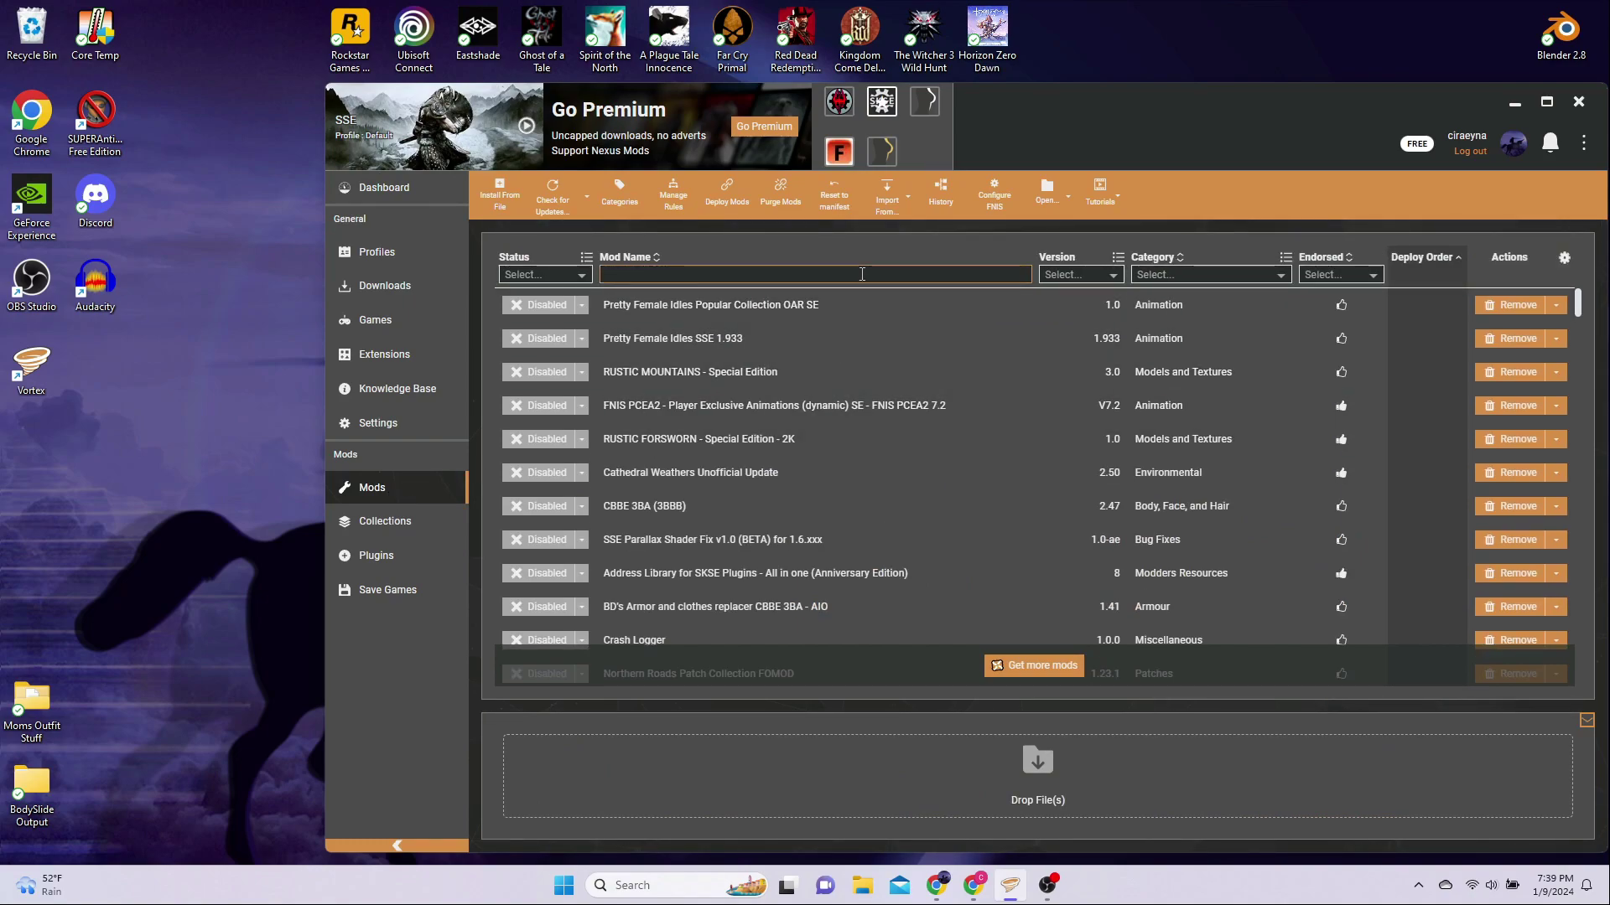
text(outfit)
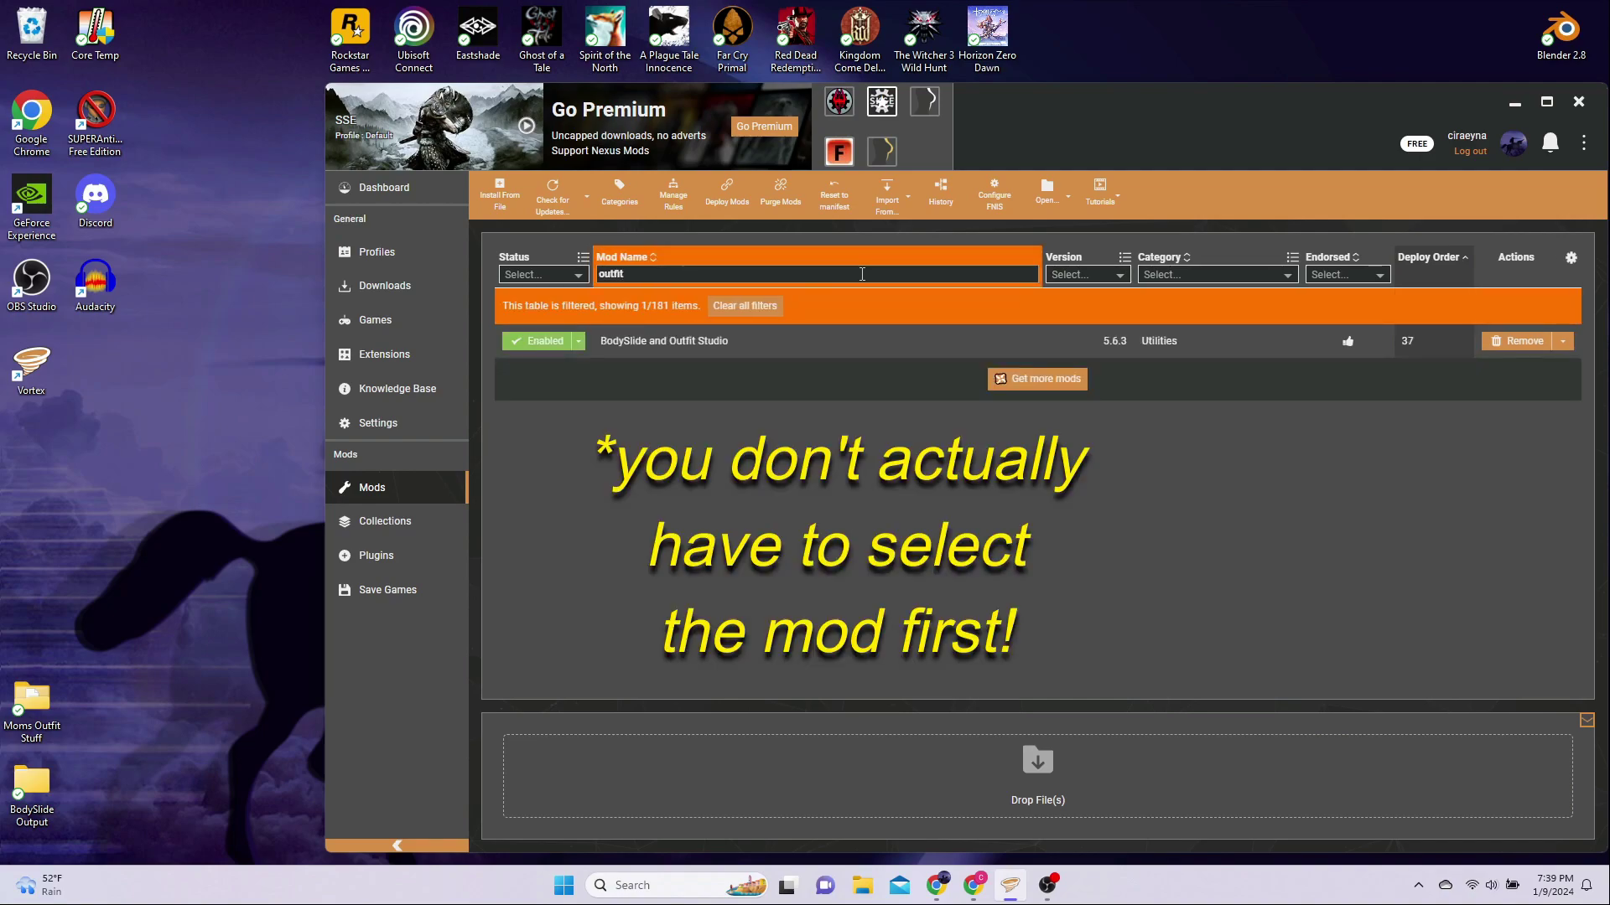
click(637, 335)
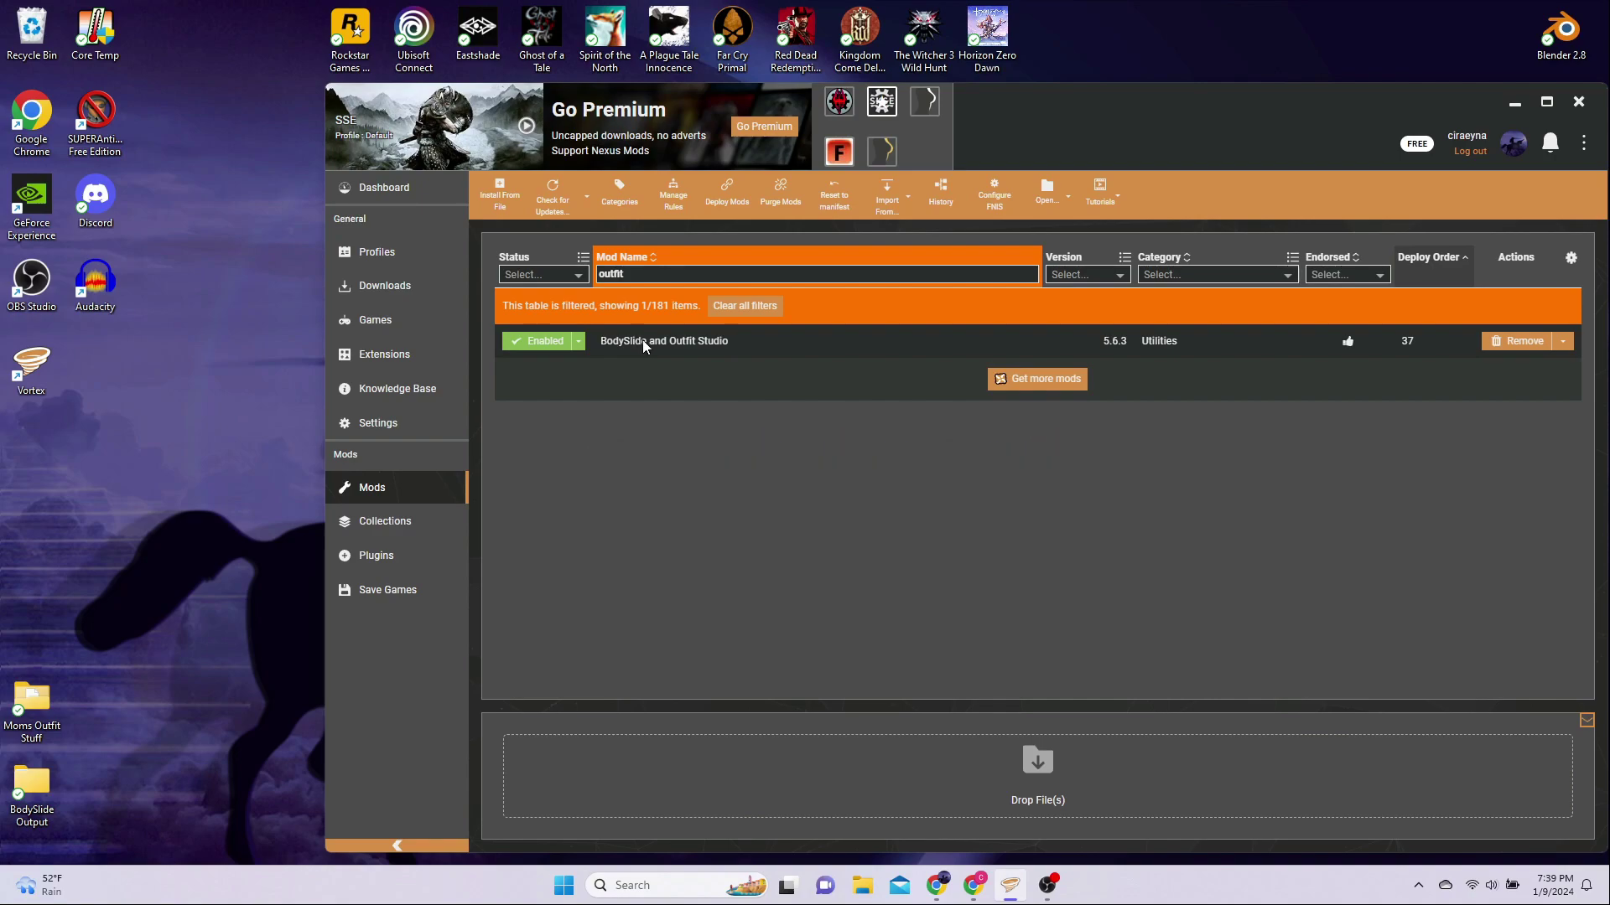
click(1062, 202)
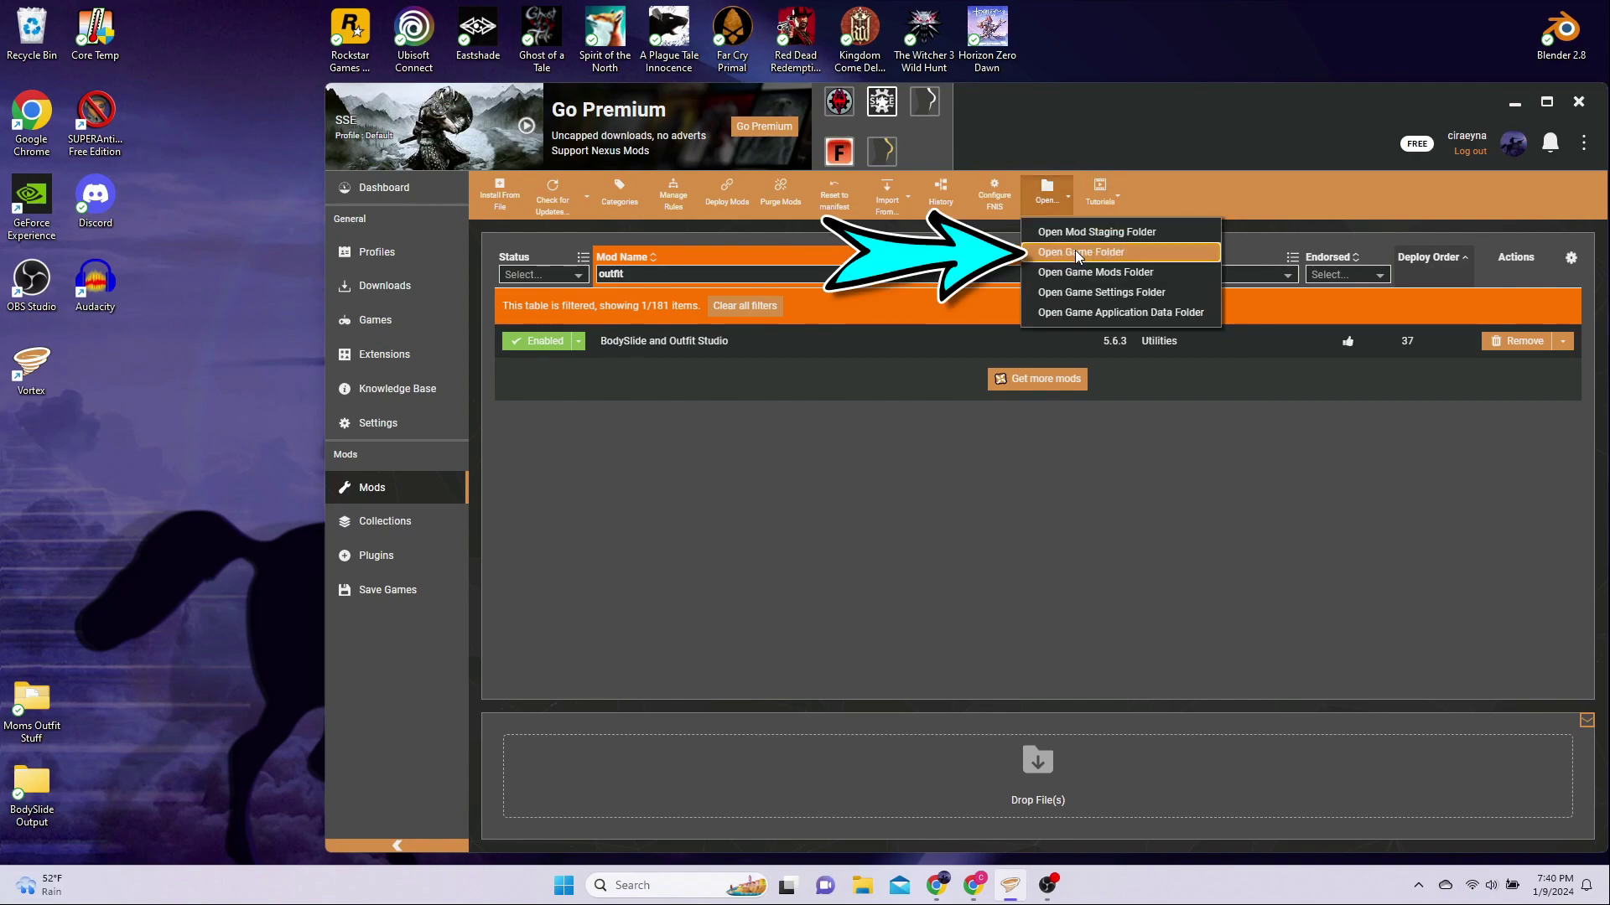
click(1139, 252)
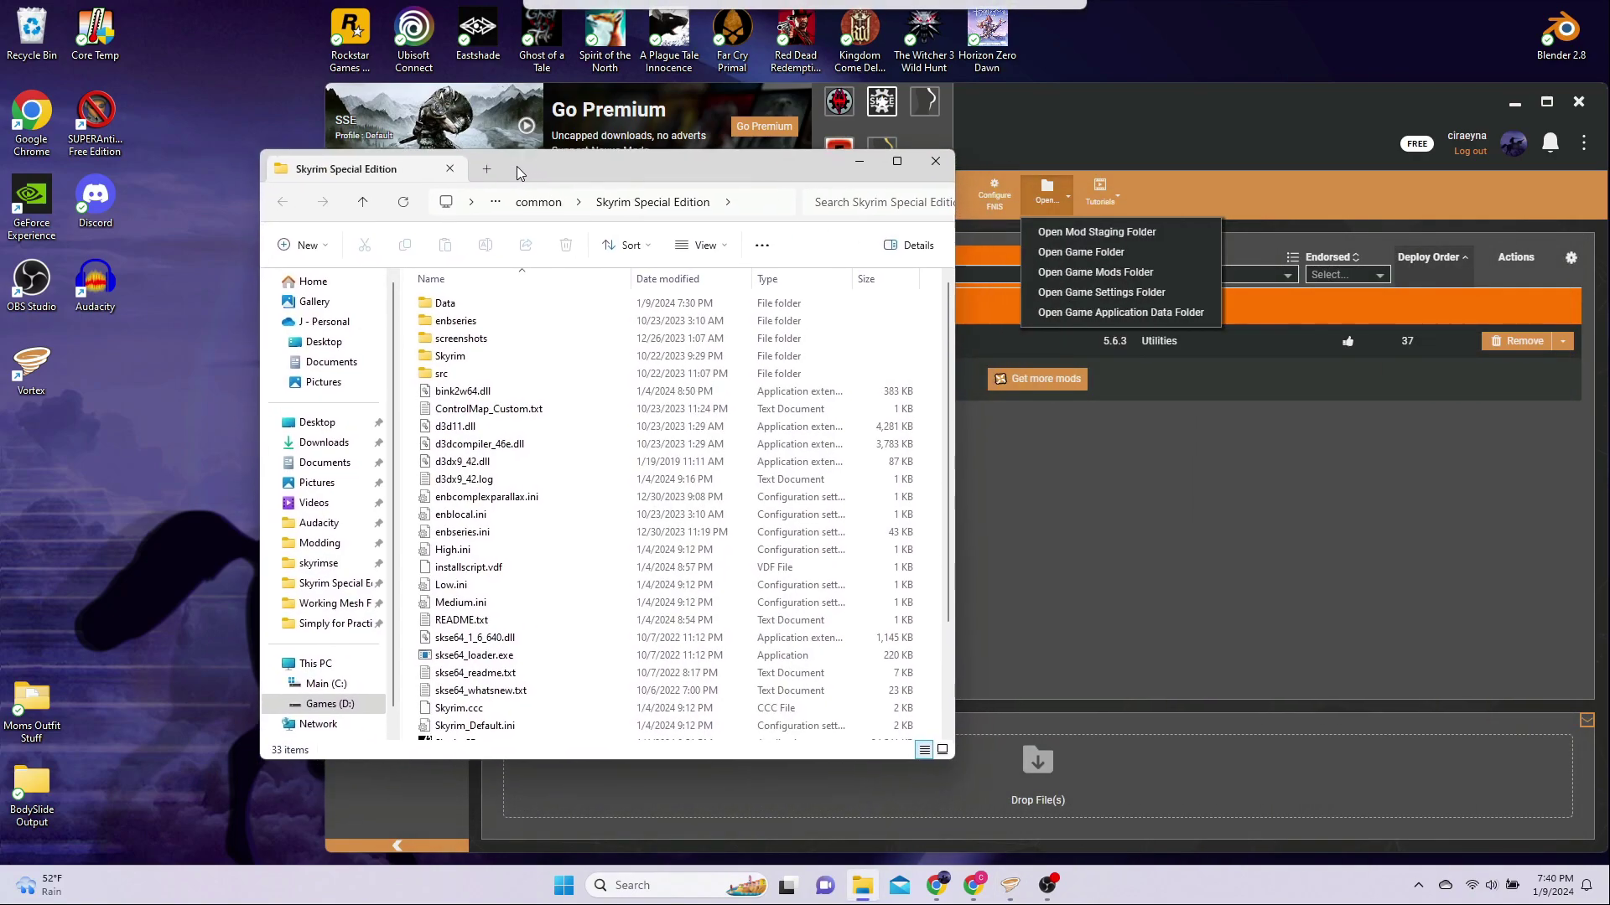
In Data\CalienteTools\BodySlide, create a shortcut to BodySlide x64.exe via Show more options
drag(1147, 257, 412, 98)
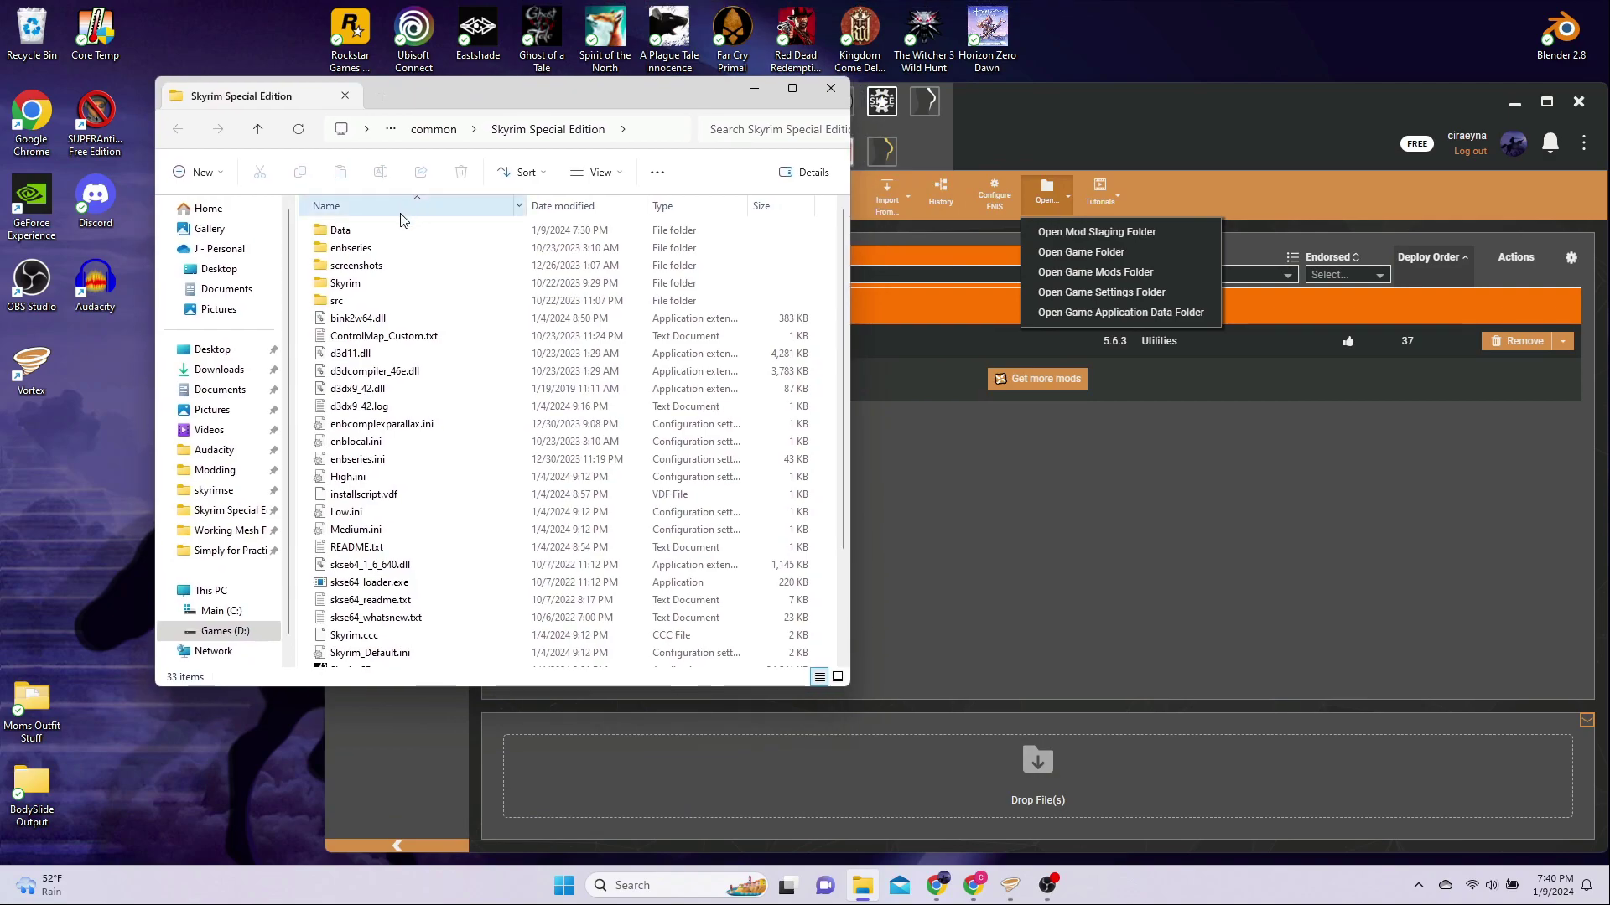
double_click(358, 229)
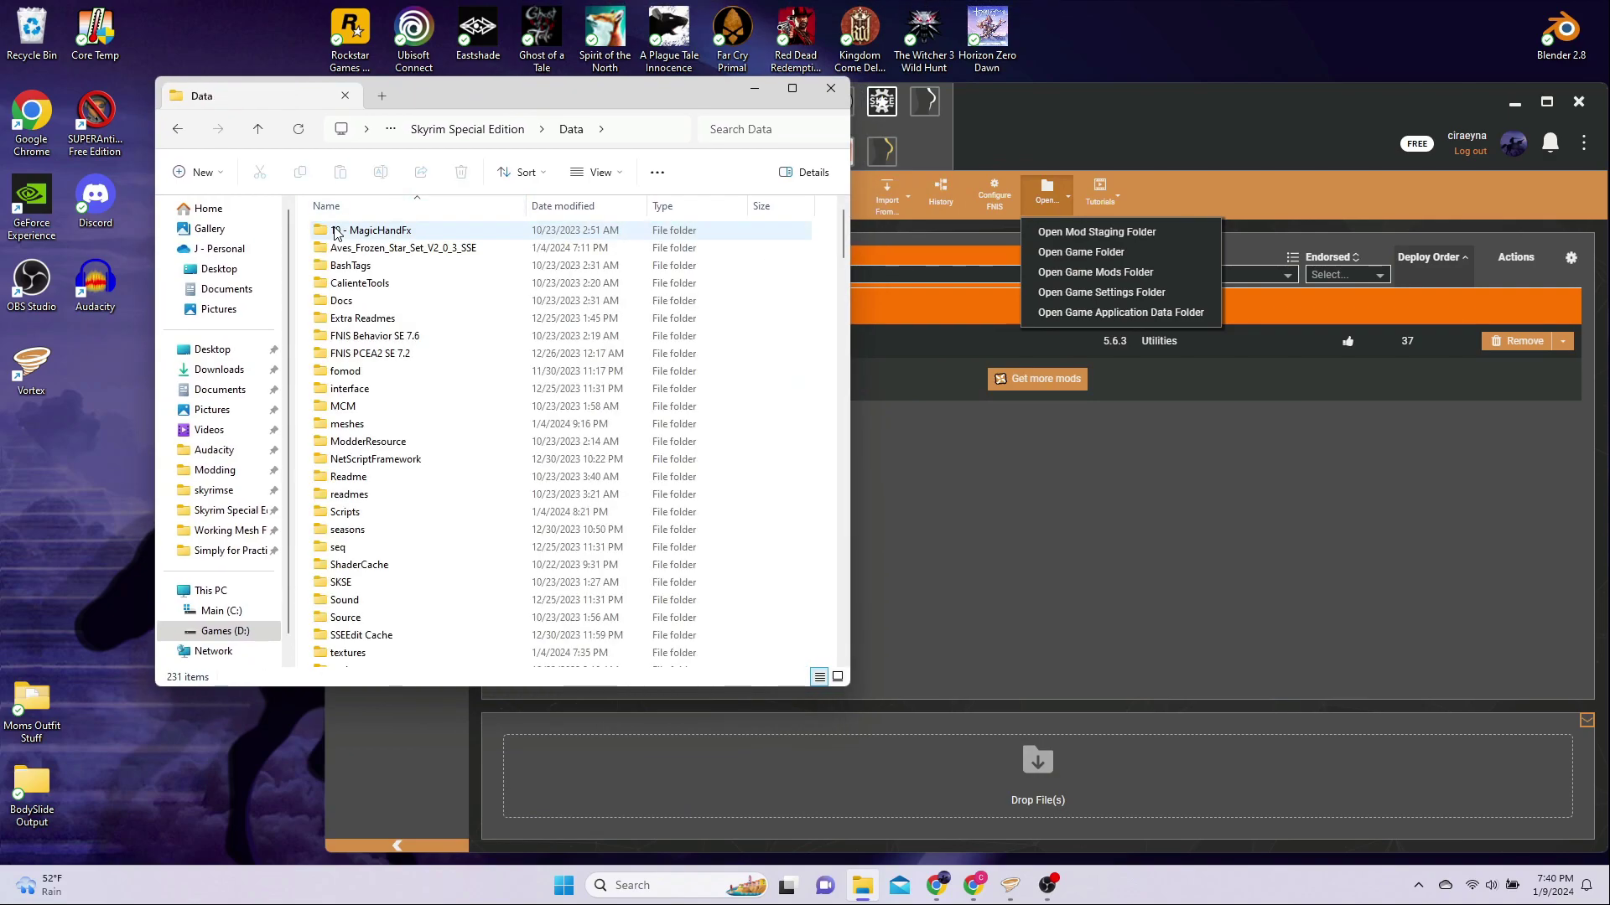
double_click(362, 283)
double_click(358, 231)
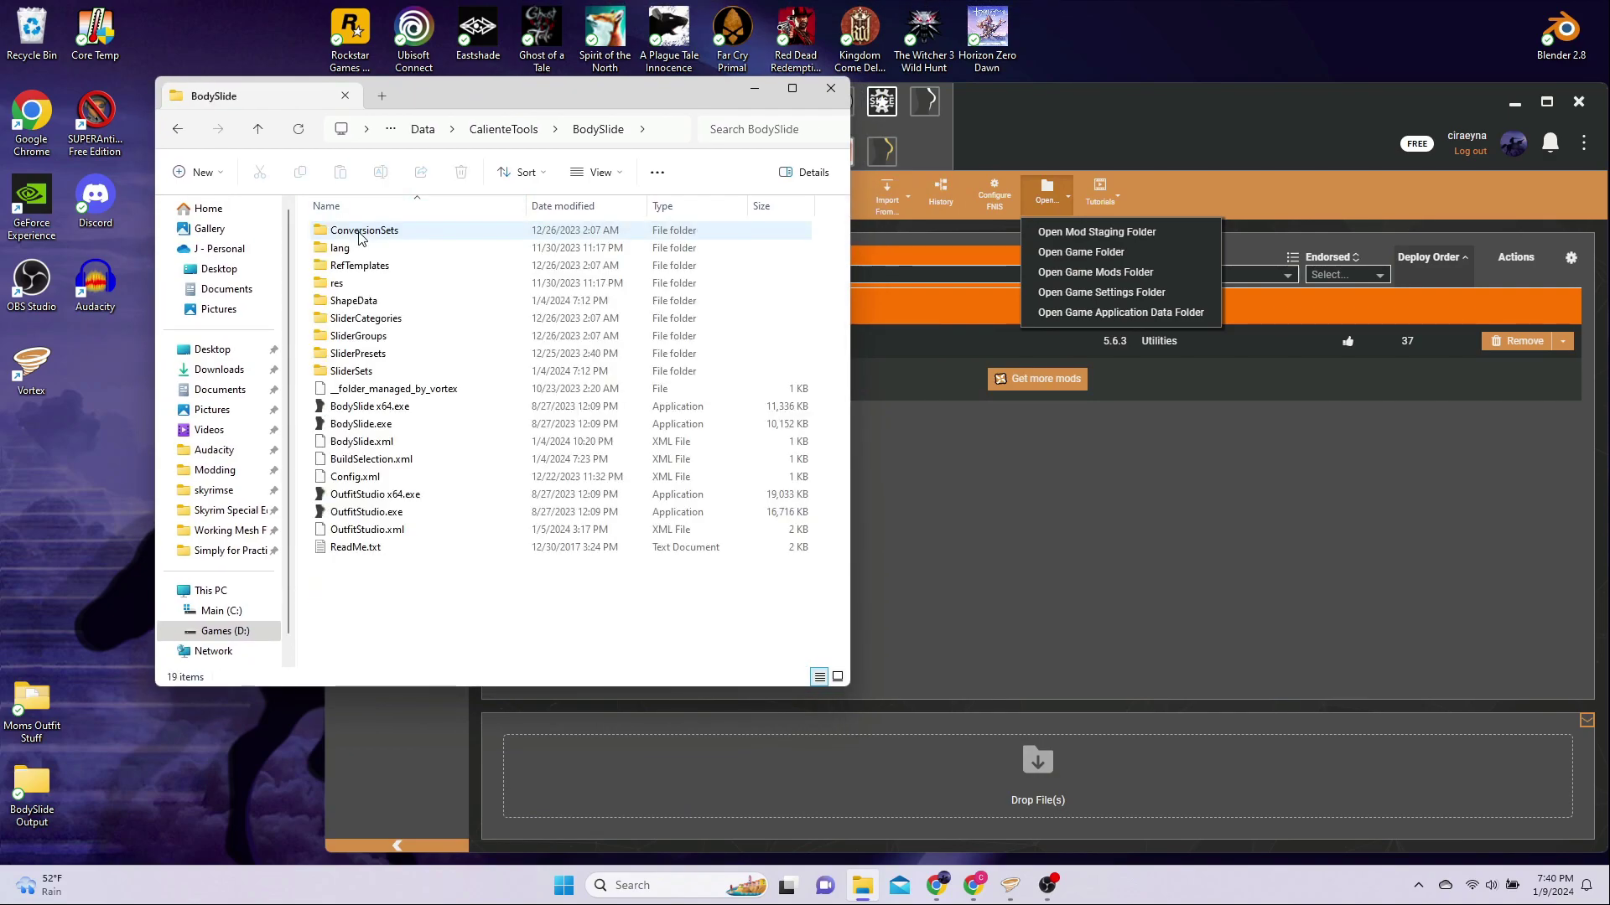
right_click(407, 412)
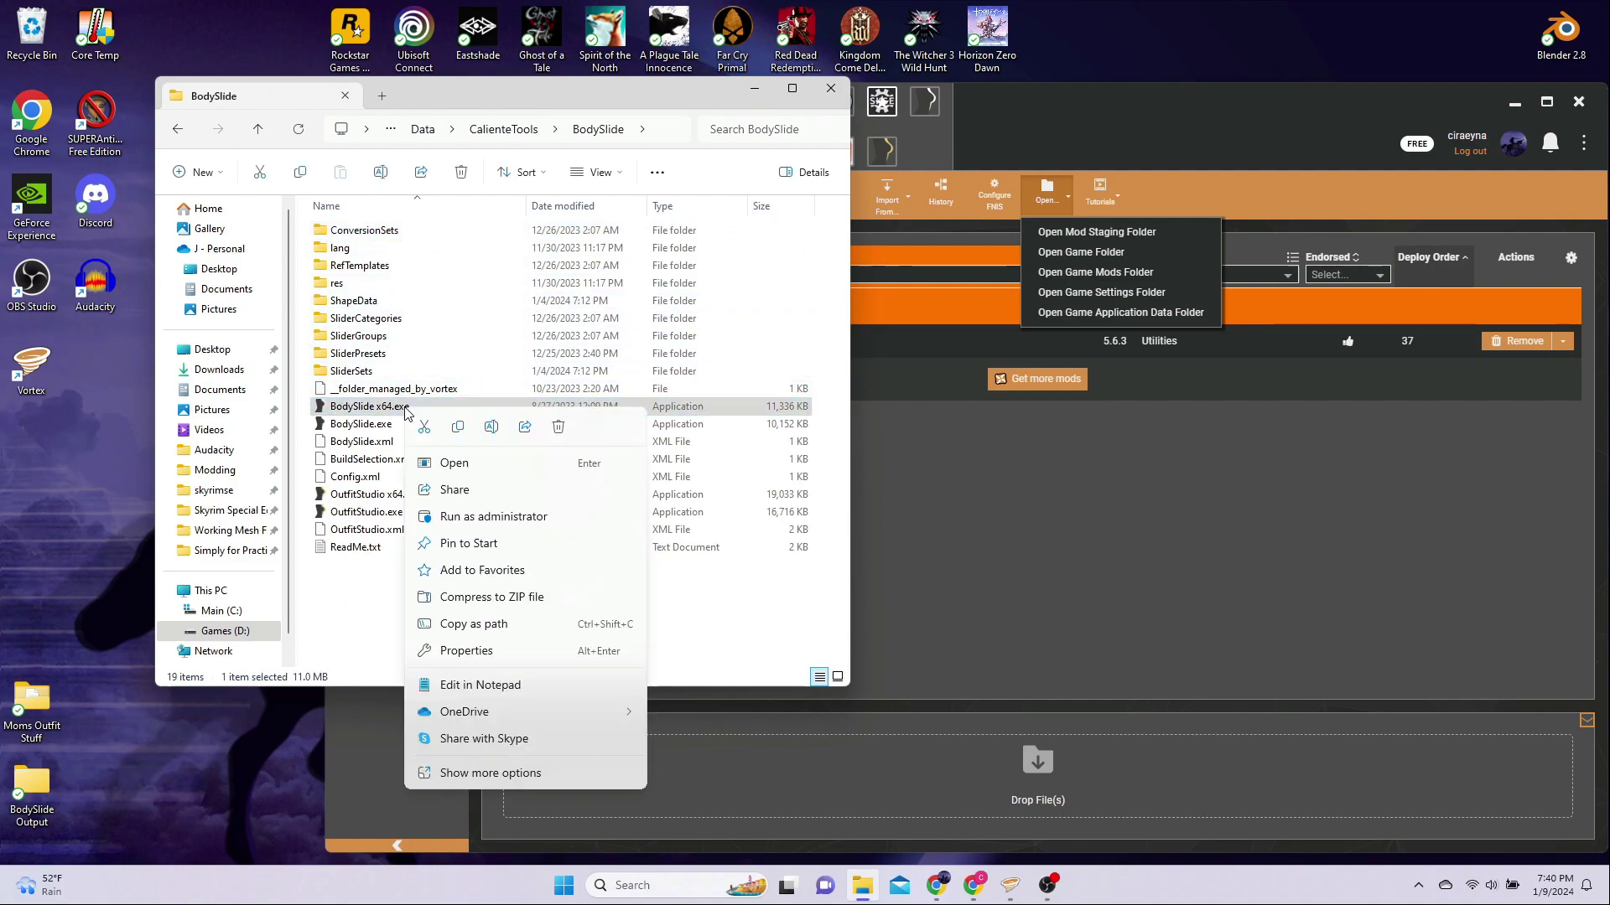
click(497, 775)
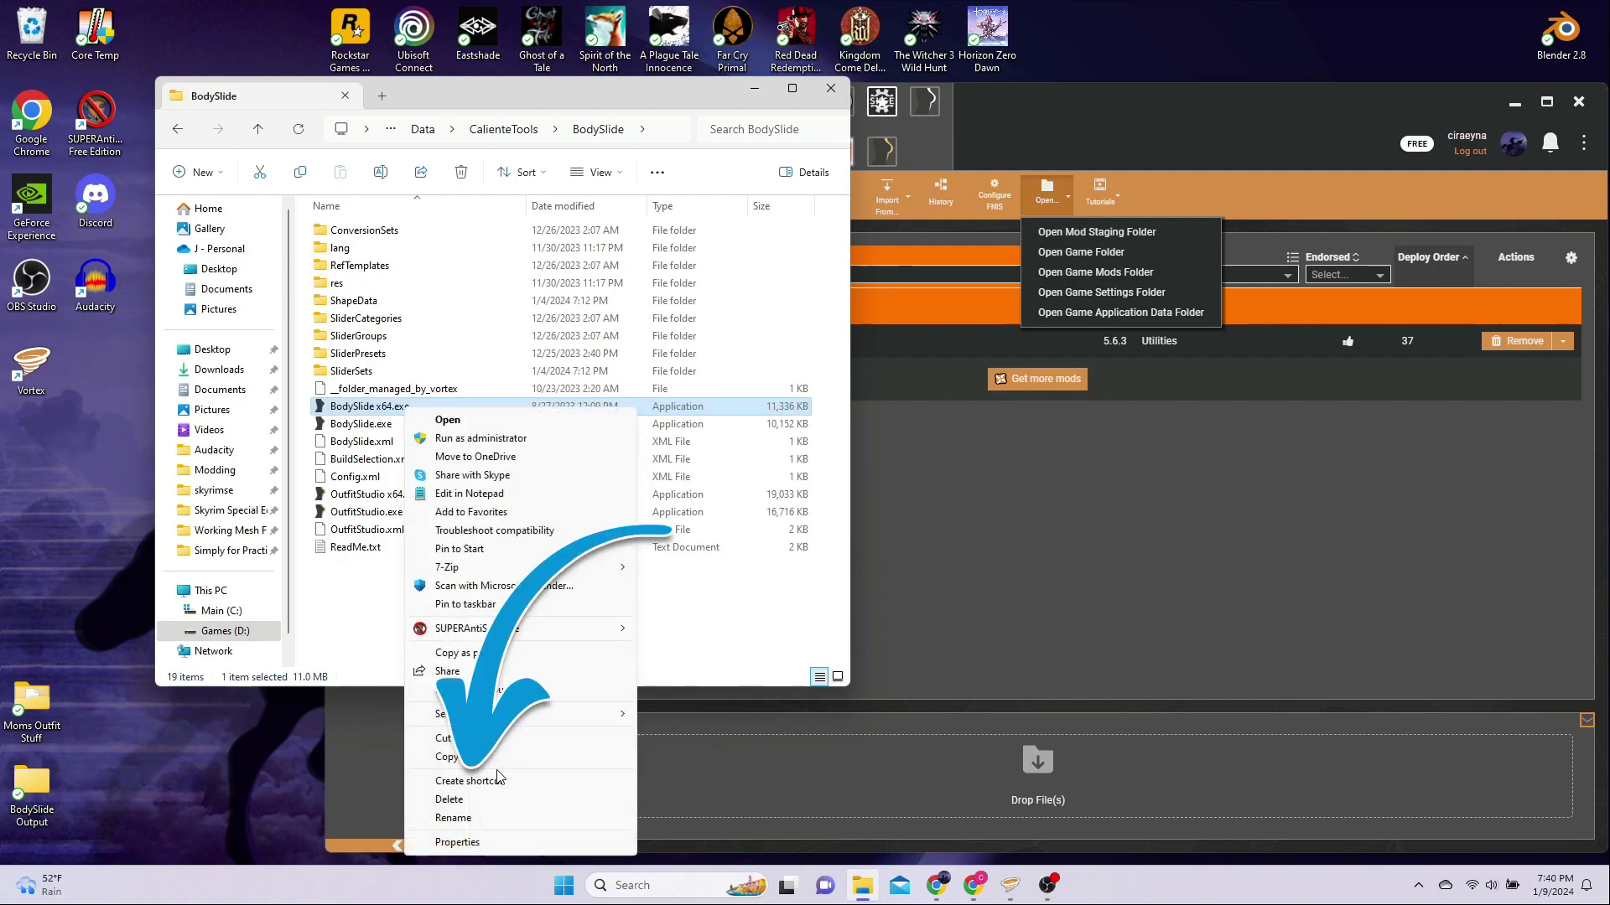
click(488, 783)
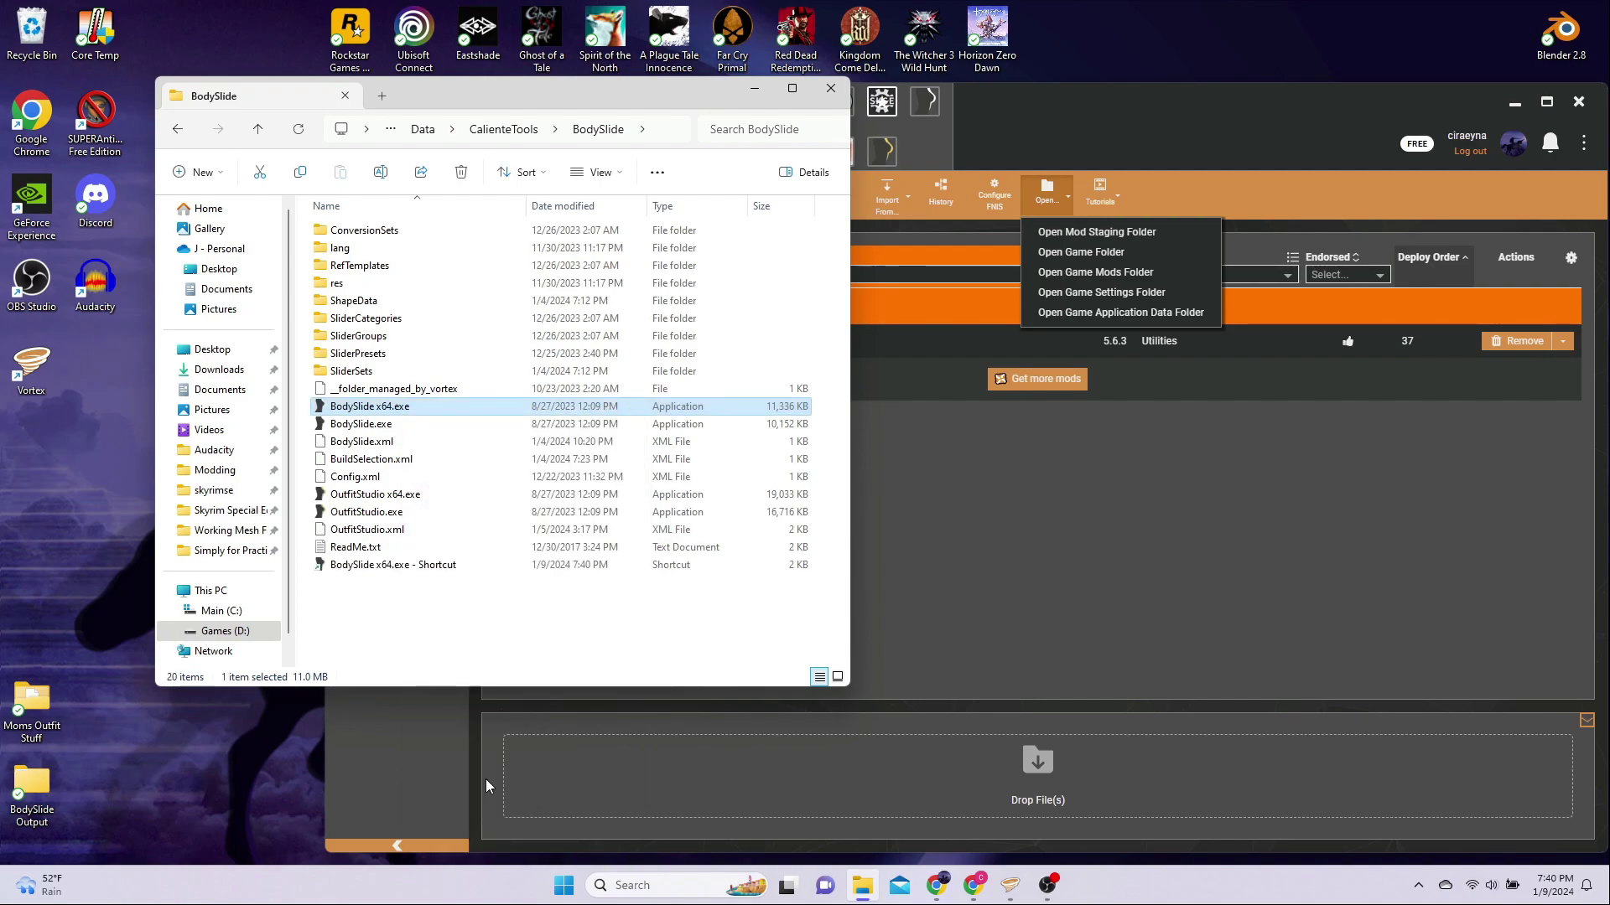
Move the new shortcut onto the desktop and rename it 'BodySlide x64'
mouse_move(377, 564)
mouse_down()
mouse_move(567, 479)
mouse_move(1182, 37)
mouse_up()
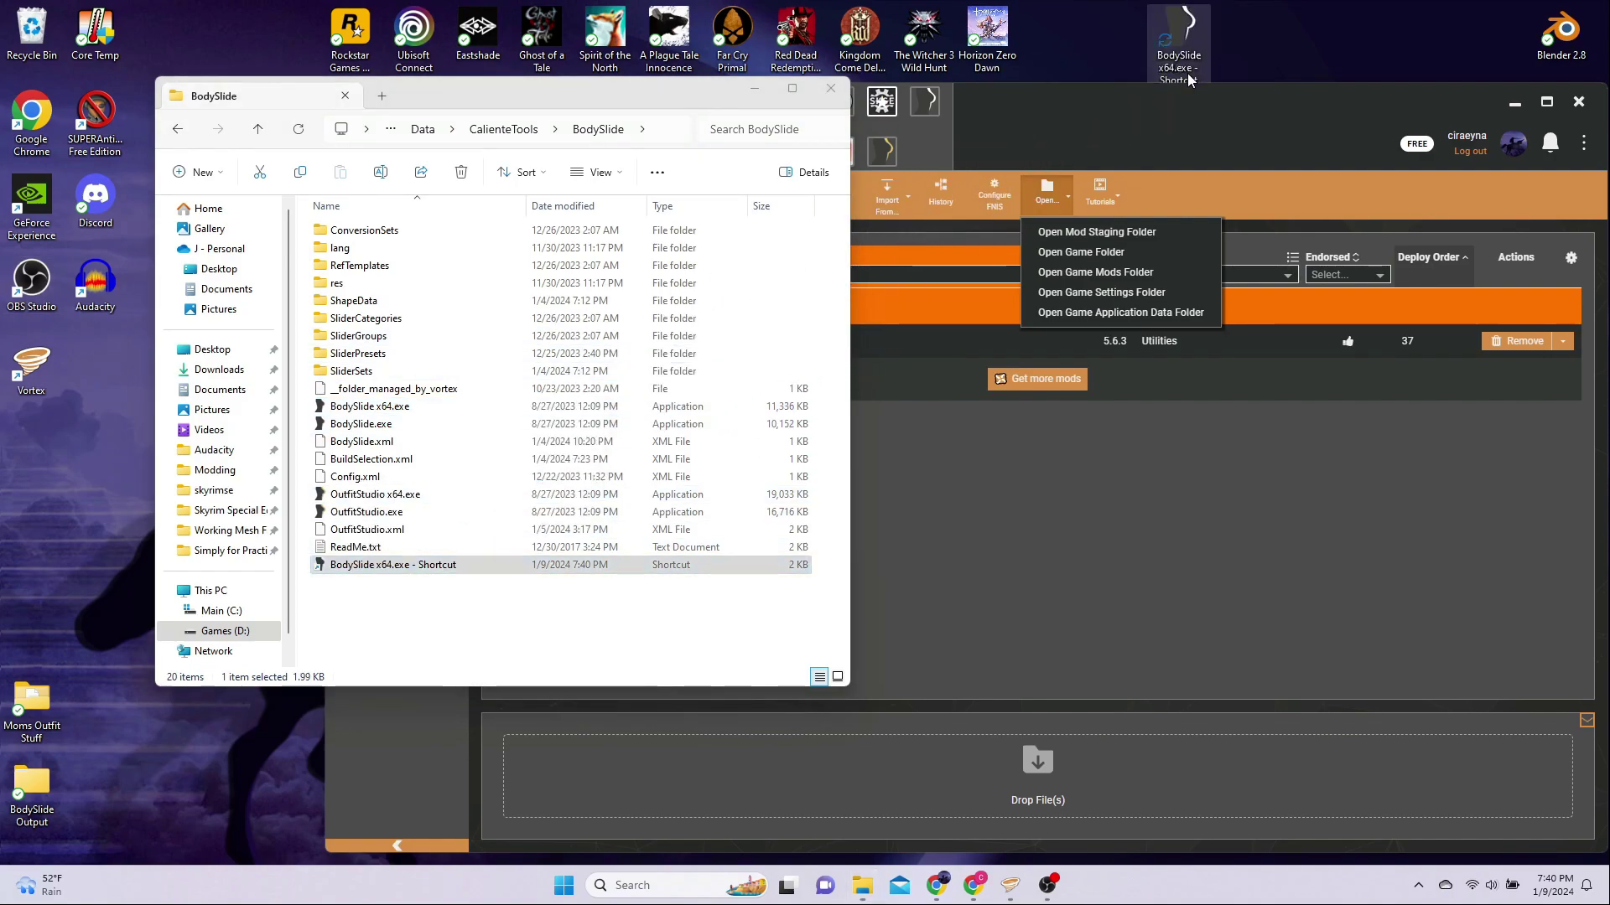
drag(1224, 111, 1224, 116)
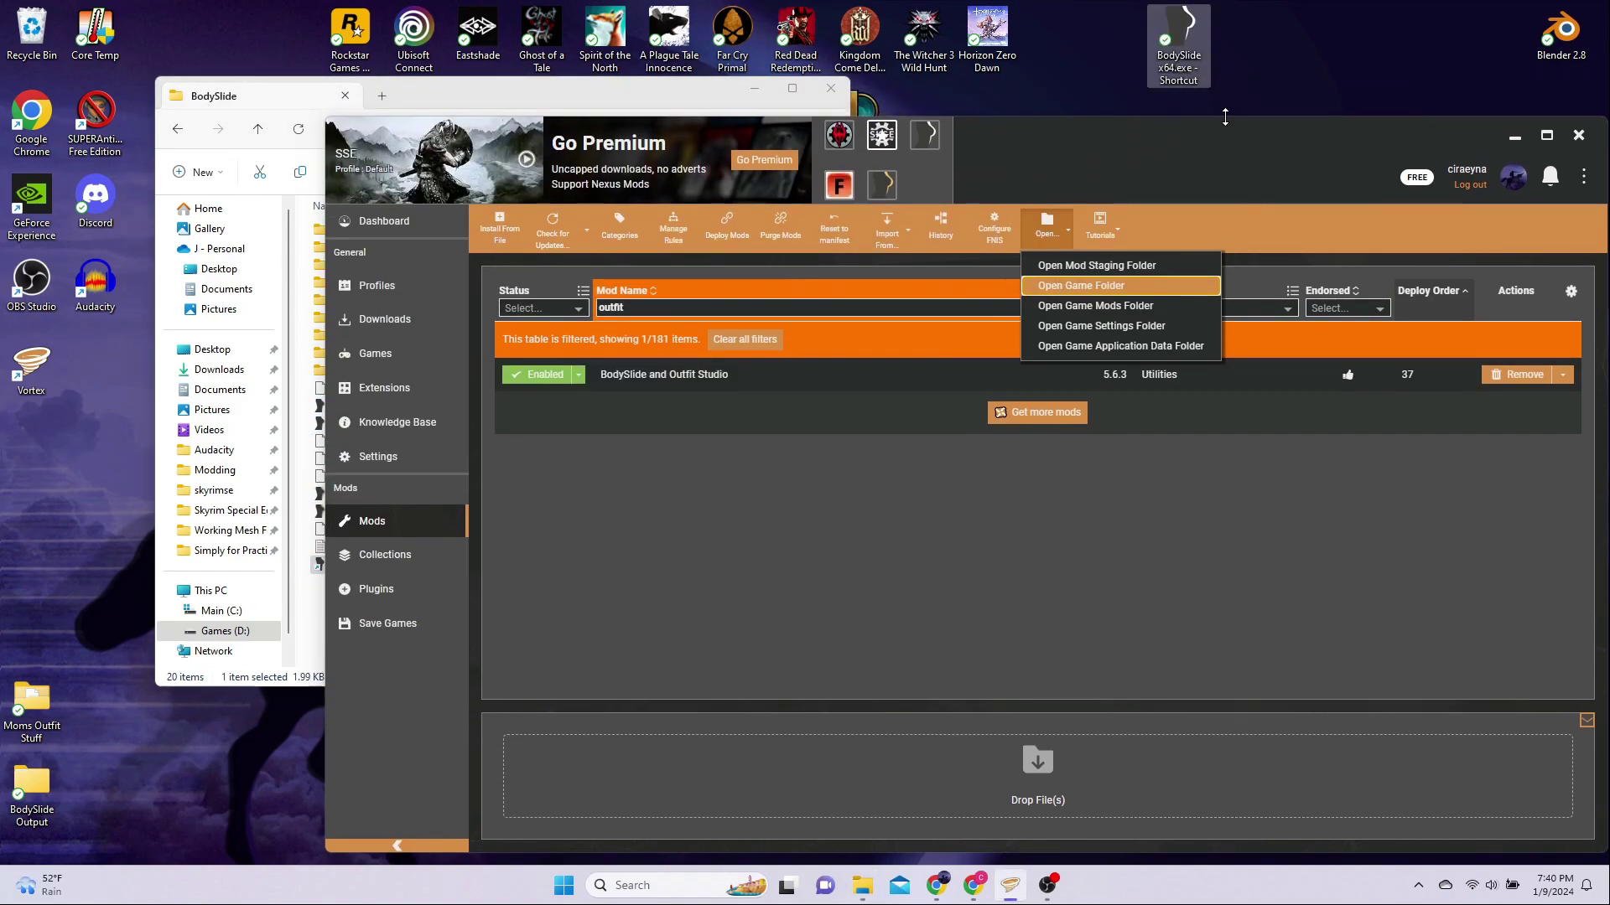
click(1177, 64)
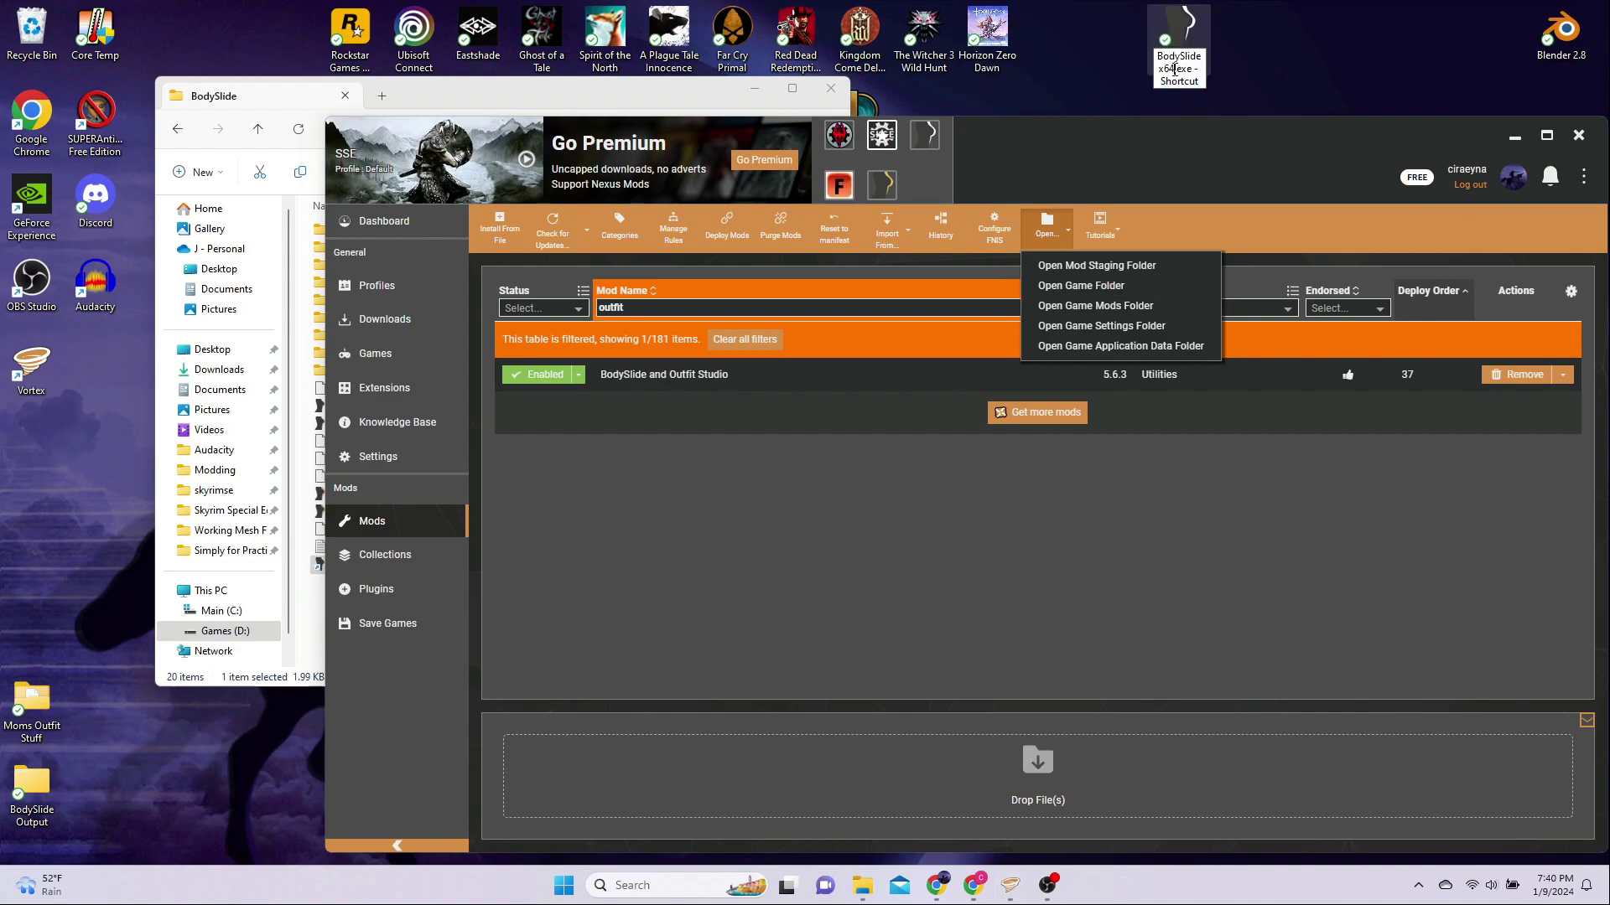
drag(1178, 69, 1224, 88)
key(BackSpace)
key(Return)
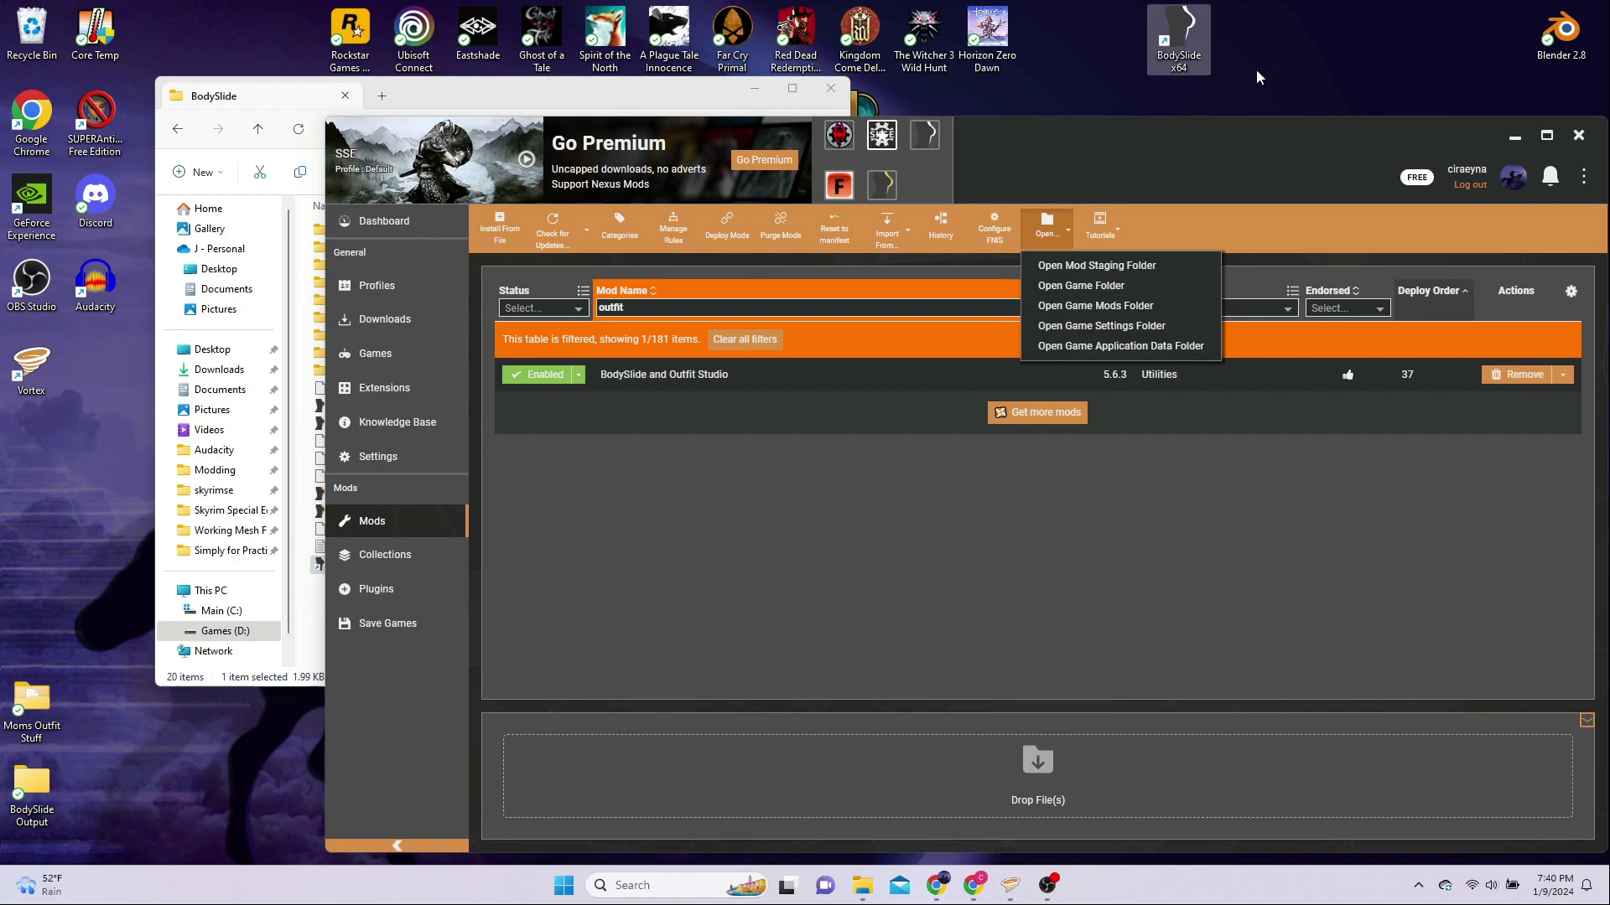
In the shortcut's Properties, change its icon to one from BodySlide x64.exe in the BodySlide folder
right_click(1180, 35)
click(1245, 309)
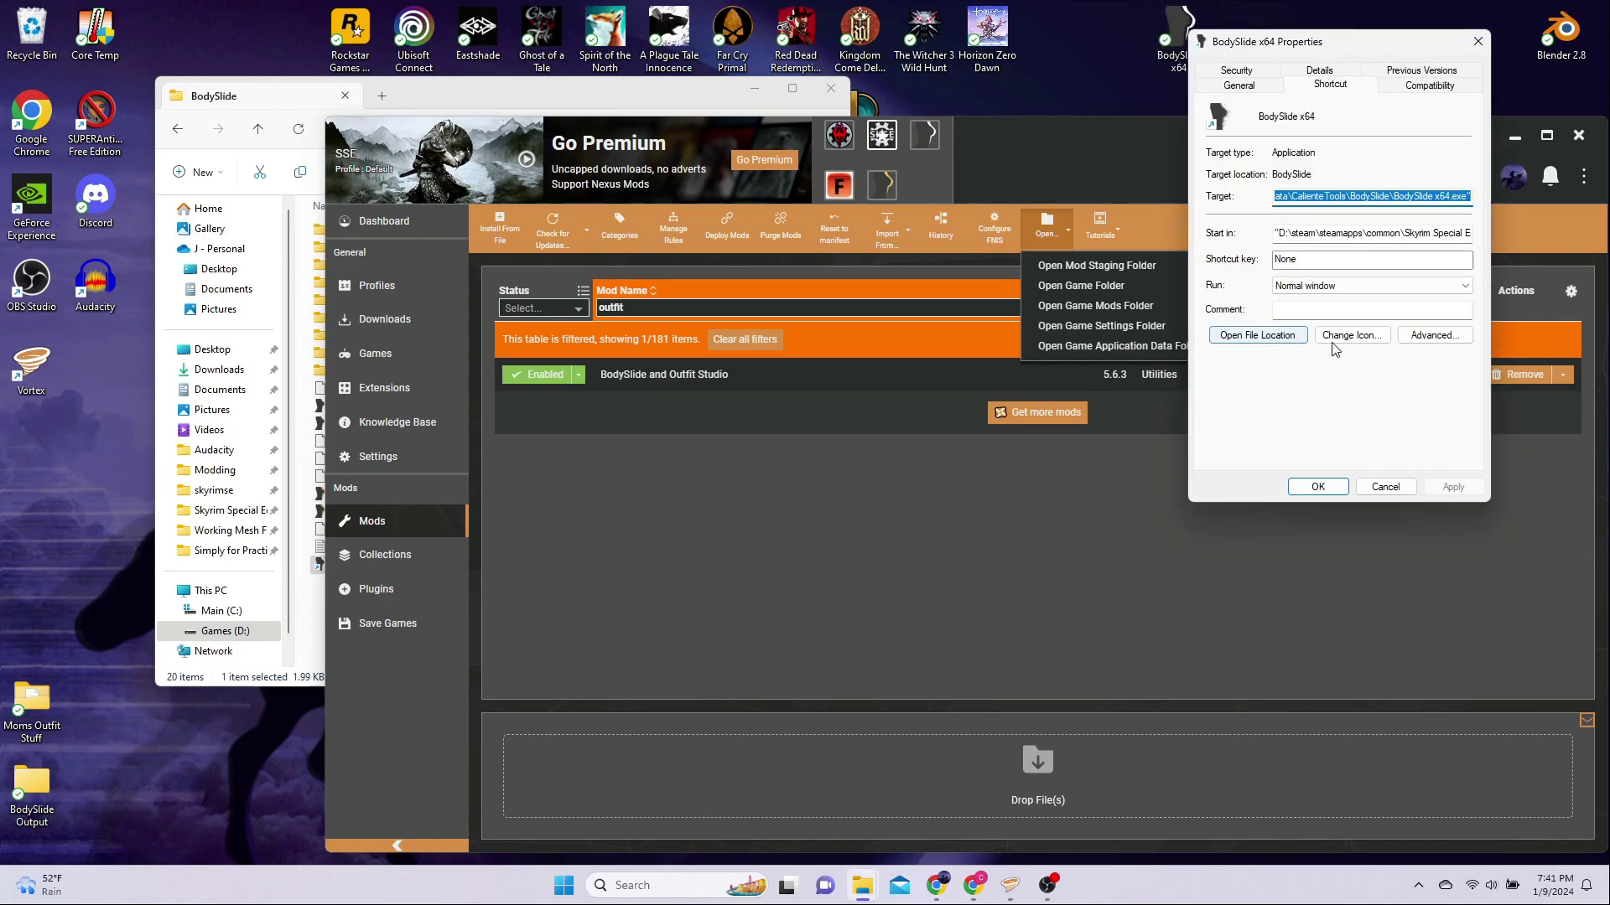
click(1352, 334)
click(1444, 169)
click(882, 363)
double_click(994, 266)
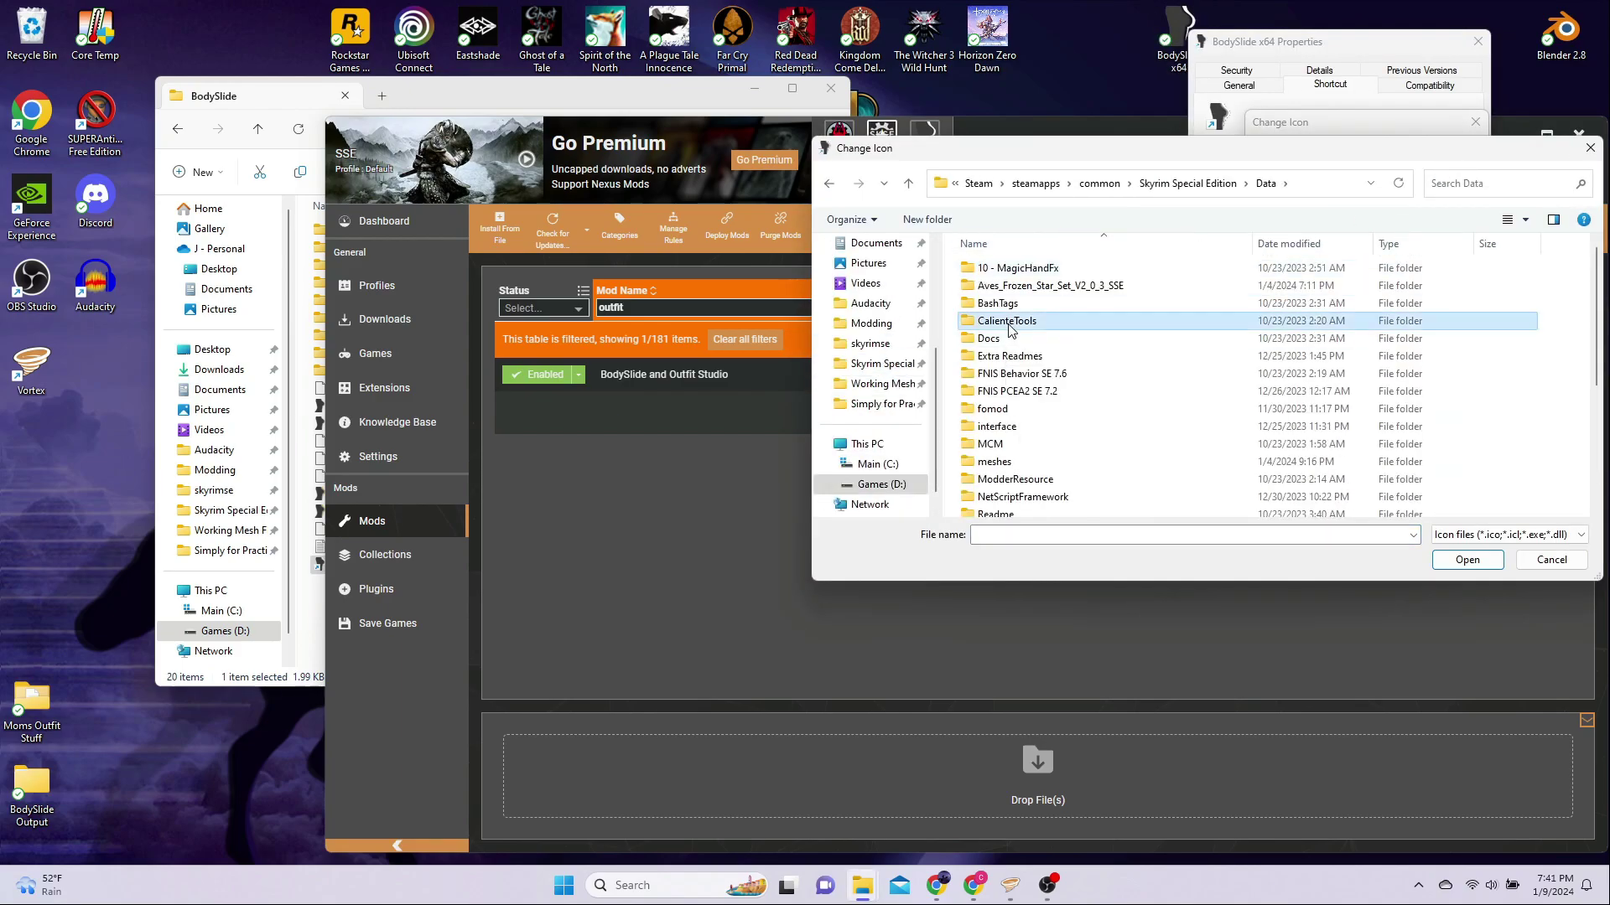
double_click(1006, 326)
double_click(1006, 271)
click(1016, 427)
click(1466, 560)
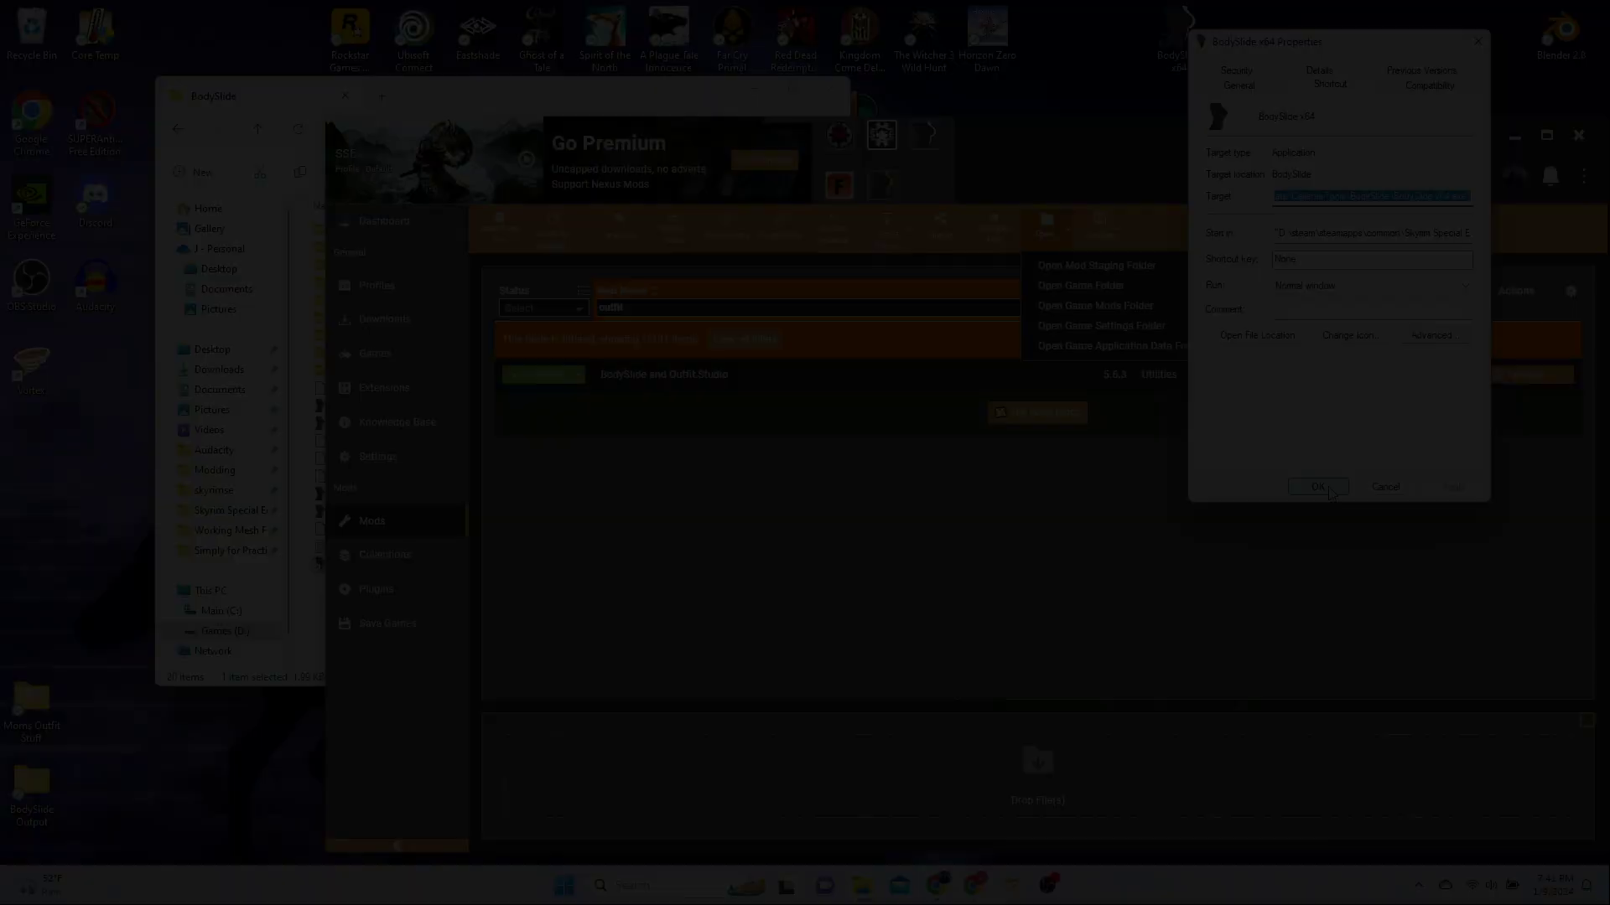